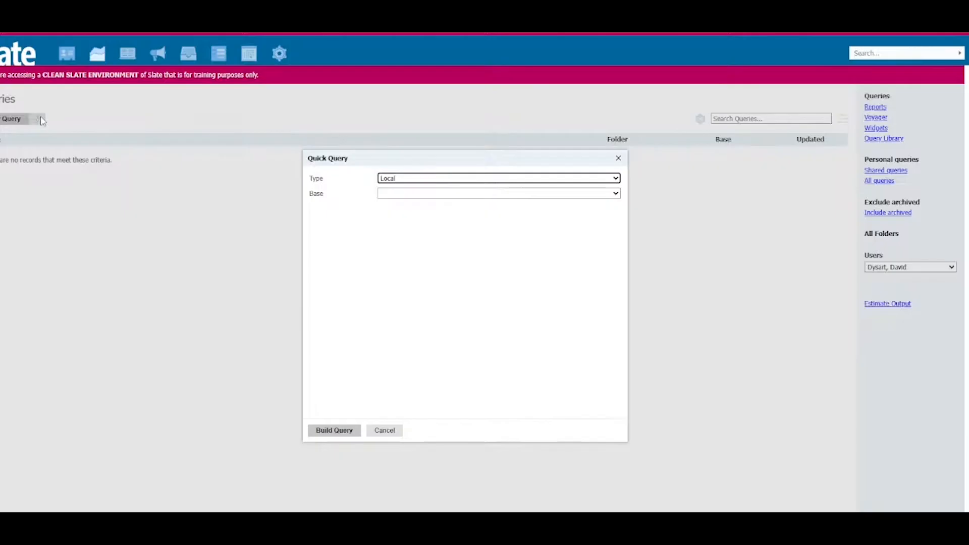
Step: Build a quick query of type Configurable Joins, with the Records category and Person as its base
{"action": "left_click", "coordinate": [489, 180]}
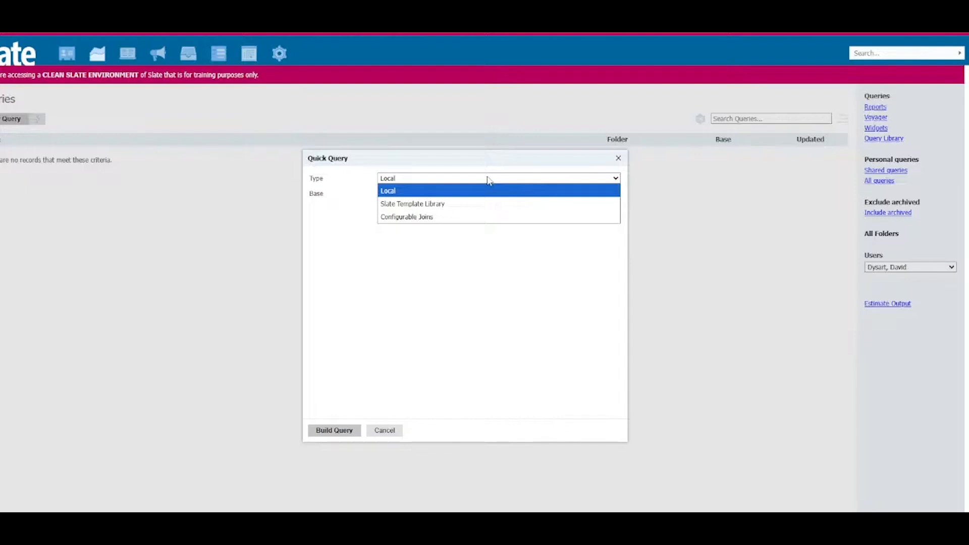
{"action": "left_click", "coordinate": [467, 218]}
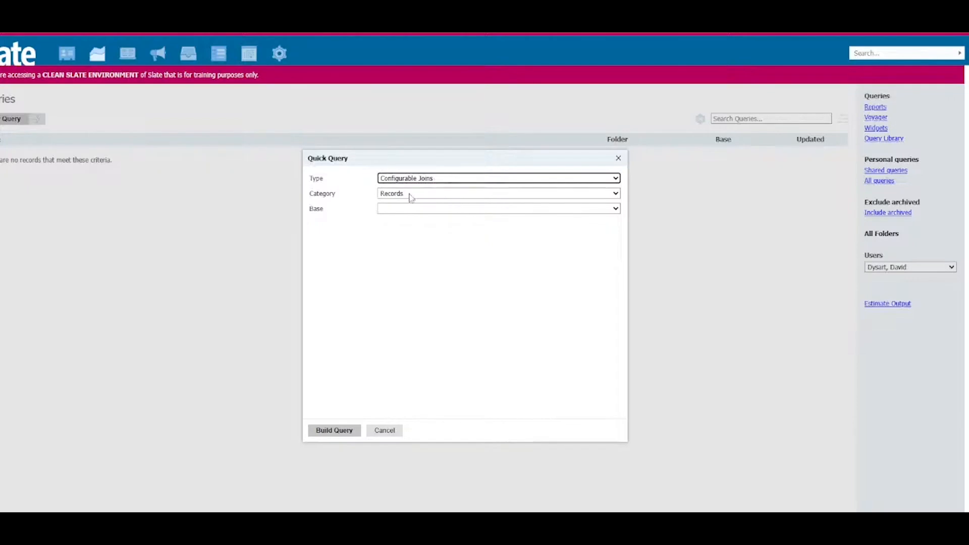
{"action": "left_click", "coordinate": [461, 197]}
{"action": "left_click", "coordinate": [461, 202]}
{"action": "left_click", "coordinate": [449, 209]}
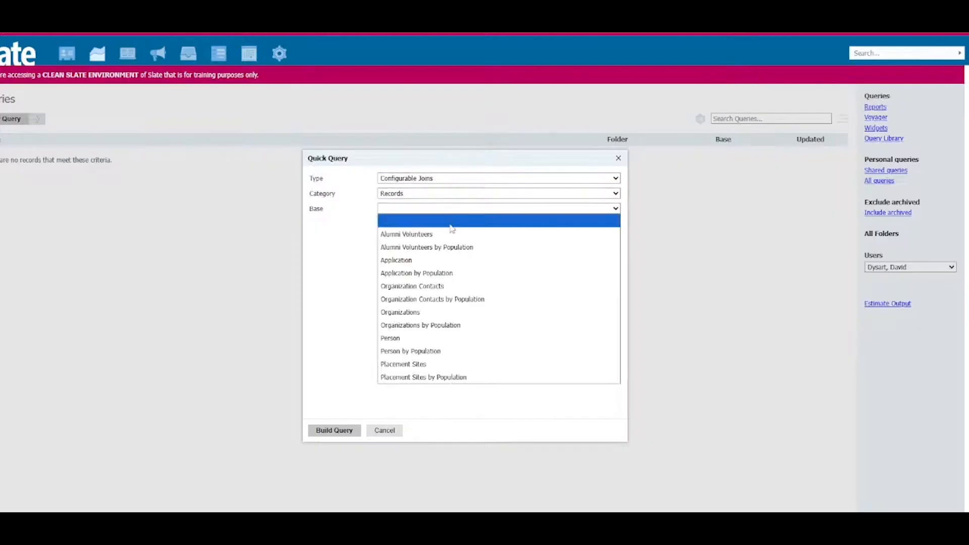
{"action": "left_click", "coordinate": [445, 340]}
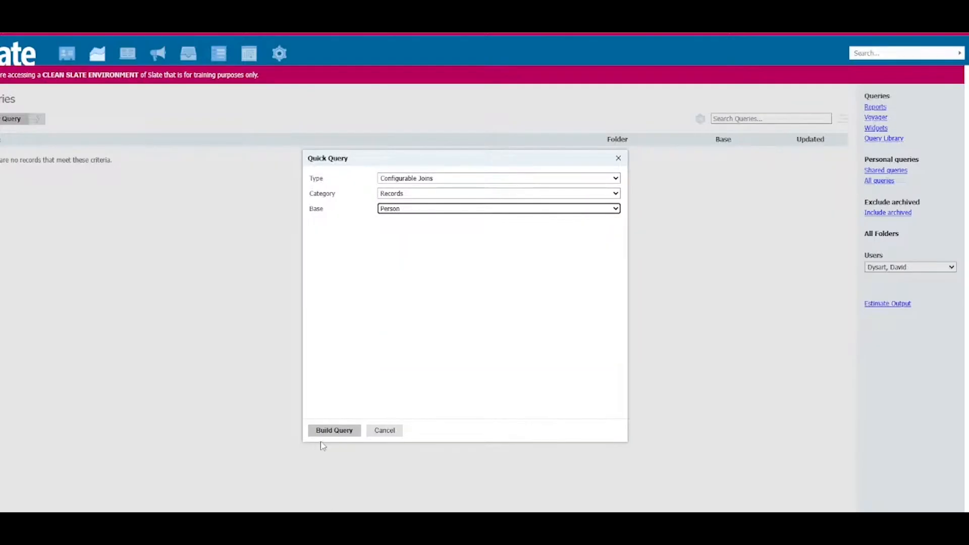
{"action": "left_click", "coordinate": [335, 433]}
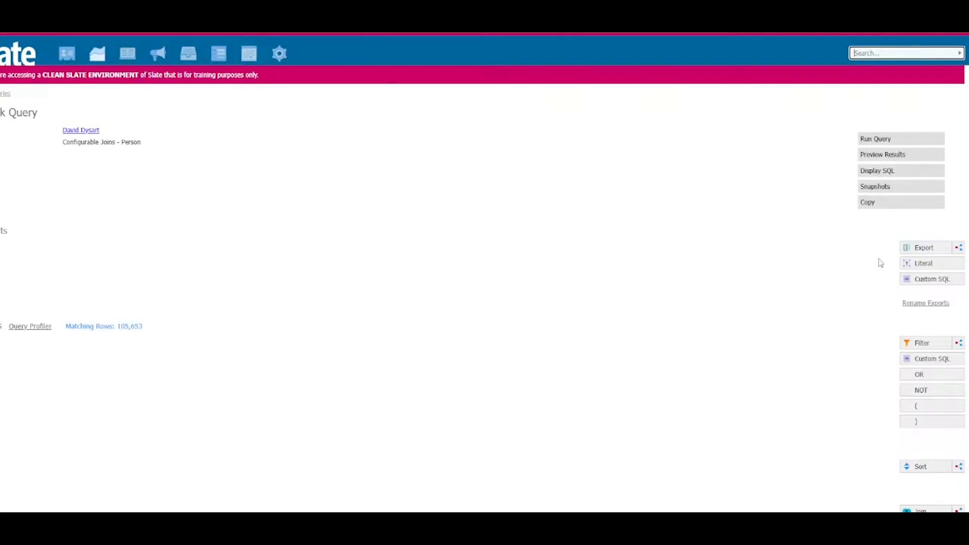
Step: Add a subquery export named "Out of State Oliver" and set its output to Existence
{"action": "left_click", "coordinate": [959, 248]}
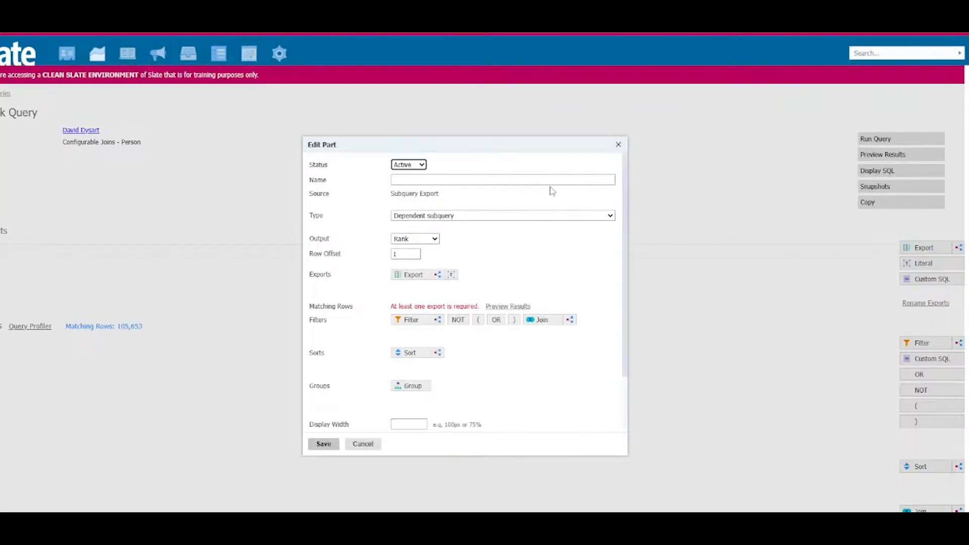
{"action": "left_click", "coordinate": [520, 180]}
{"action": "type", "text": "O"}
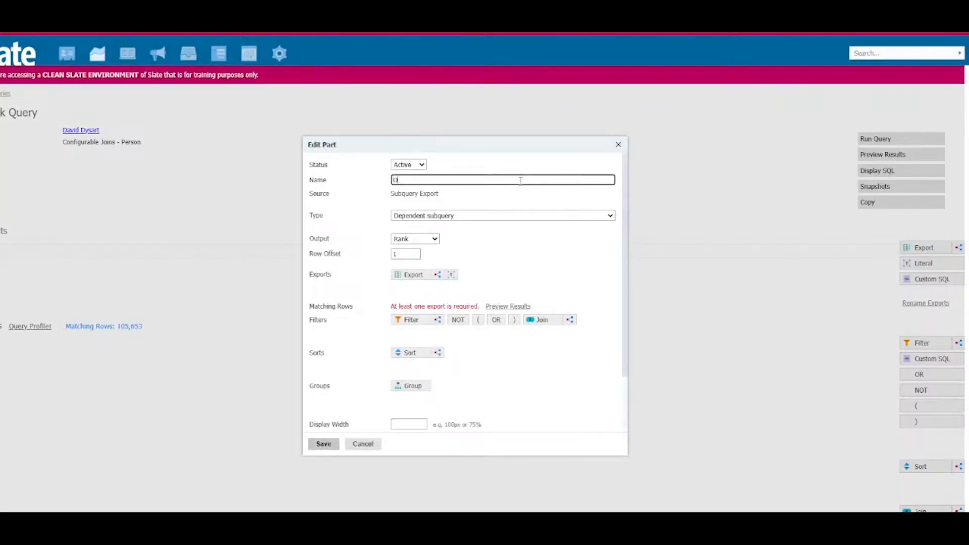
{"action": "type", "text": "ut of State Oliver"}
{"action": "left_click", "coordinate": [425, 241]}
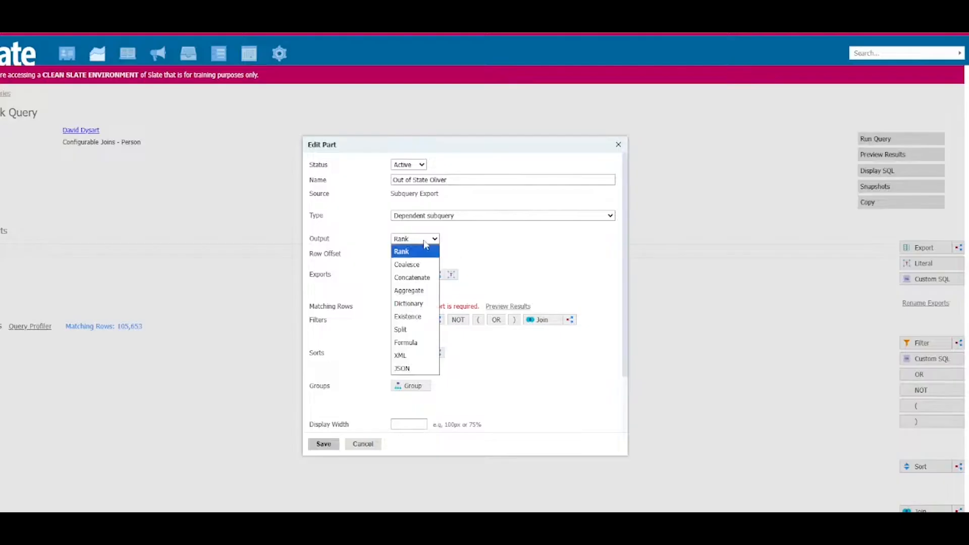
{"action": "left_click", "coordinate": [422, 320]}
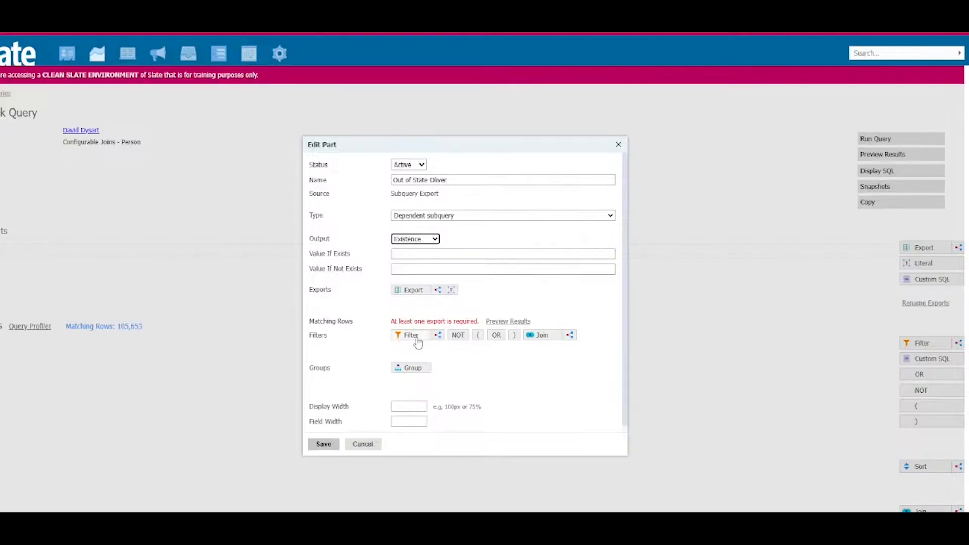
Step: Set the export to return 1 if the value exists and 0 if it does not
{"action": "left_click", "coordinate": [420, 252]}
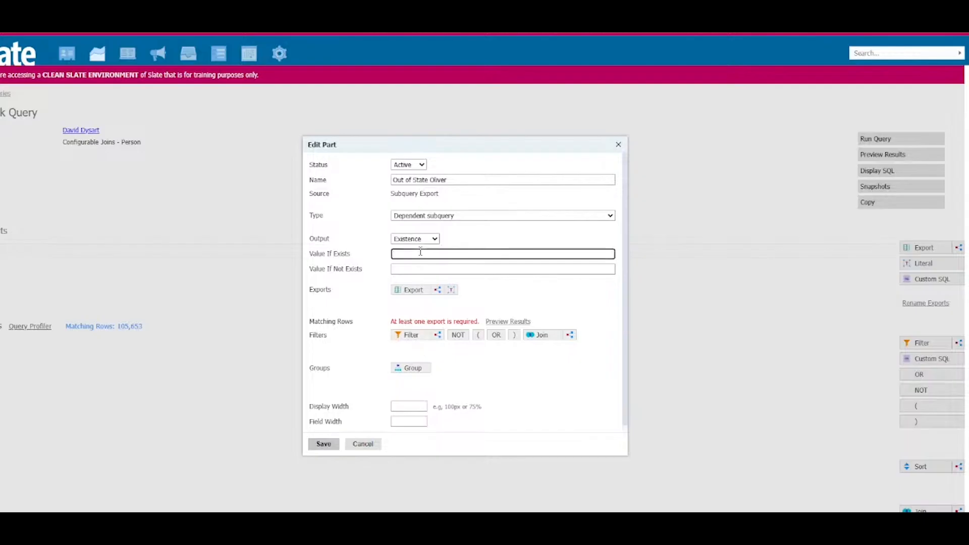
{"action": "type", "text": "1"}
{"action": "left_click", "coordinate": [419, 271]}
{"action": "type", "text": "0"}
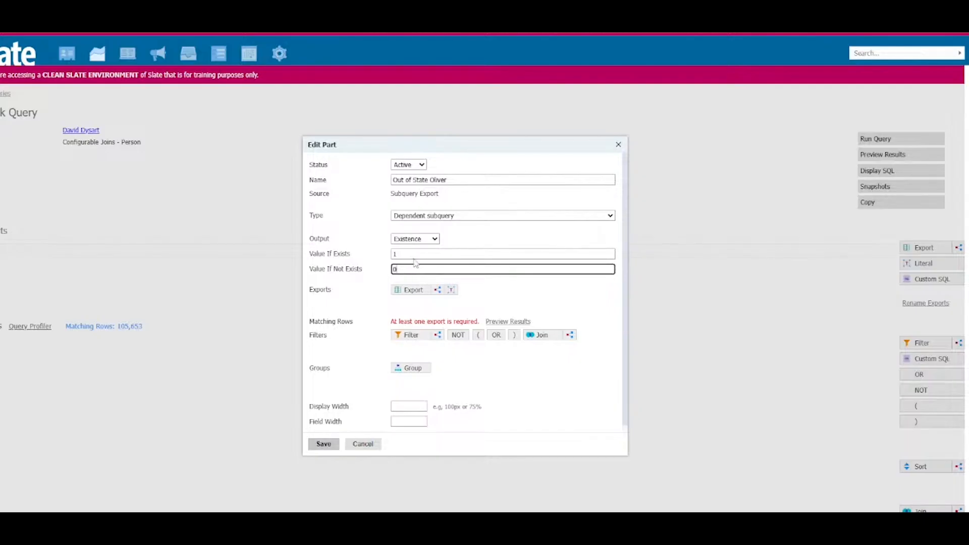
{"action": "left_click", "coordinate": [412, 254]}
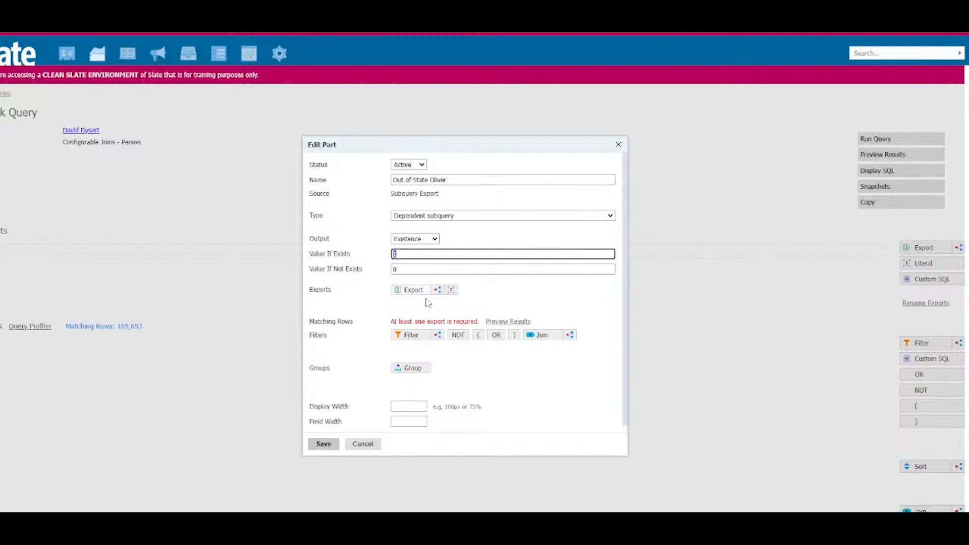
Step: Add the address US State/Territory filter to the subquery export, joined through Person / Address by Type, Rank
{"action": "left_click", "coordinate": [416, 340]}
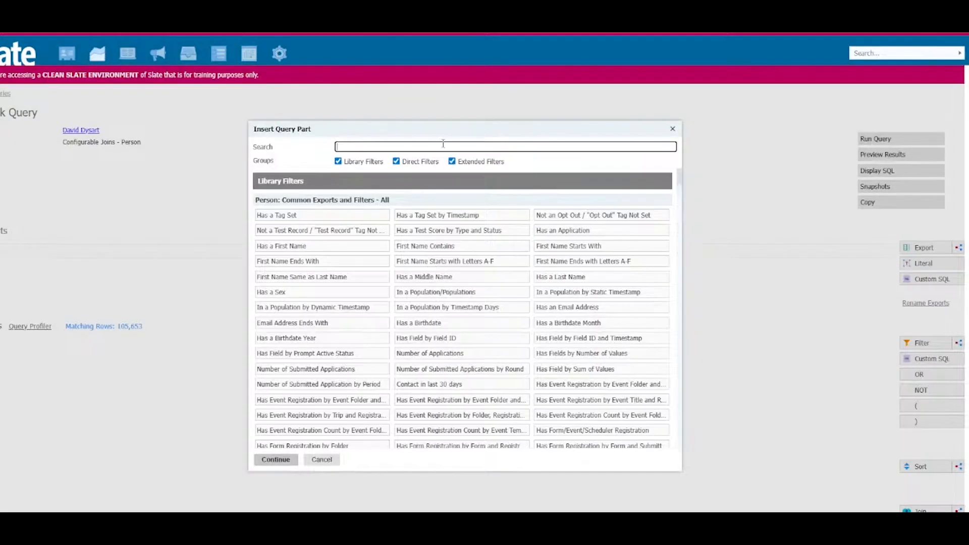
{"action": "type", "text": "state"}
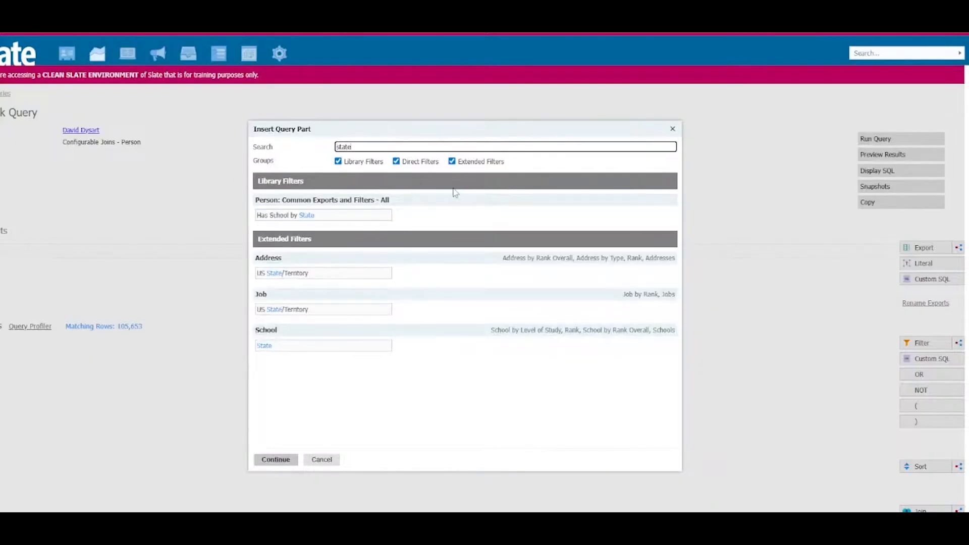
{"action": "left_click", "coordinate": [281, 274]}
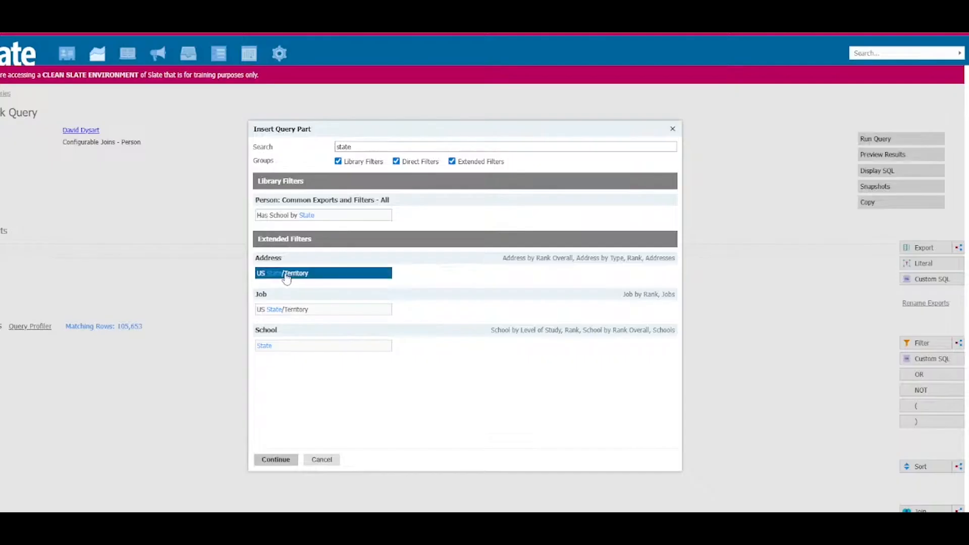
{"action": "left_click", "coordinate": [277, 461]}
{"action": "left_click", "coordinate": [486, 189]}
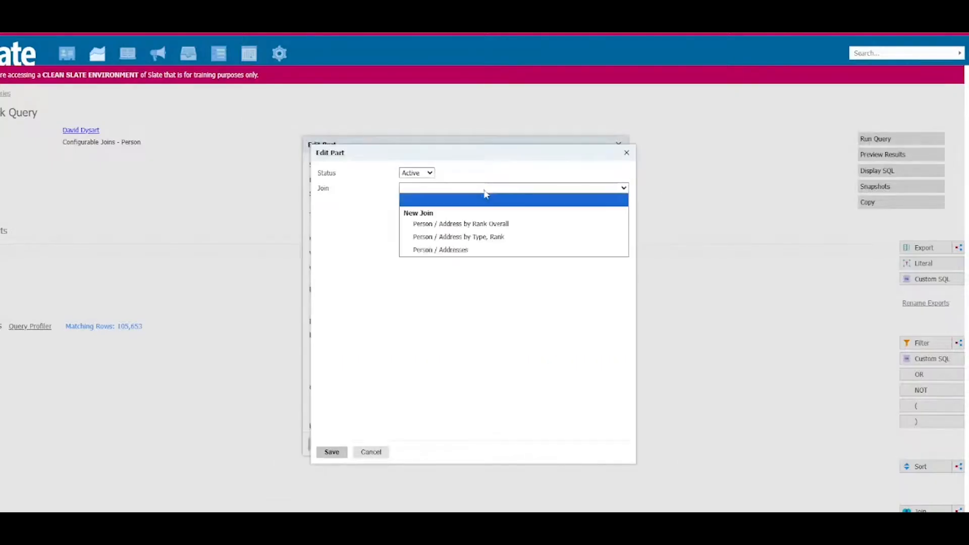
{"action": "left_click", "coordinate": [496, 239]}
Step: Set the address join's rank to 1 and its type to Permanent Address
{"action": "left_click", "coordinate": [499, 239]}
{"action": "type", "text": "1"}
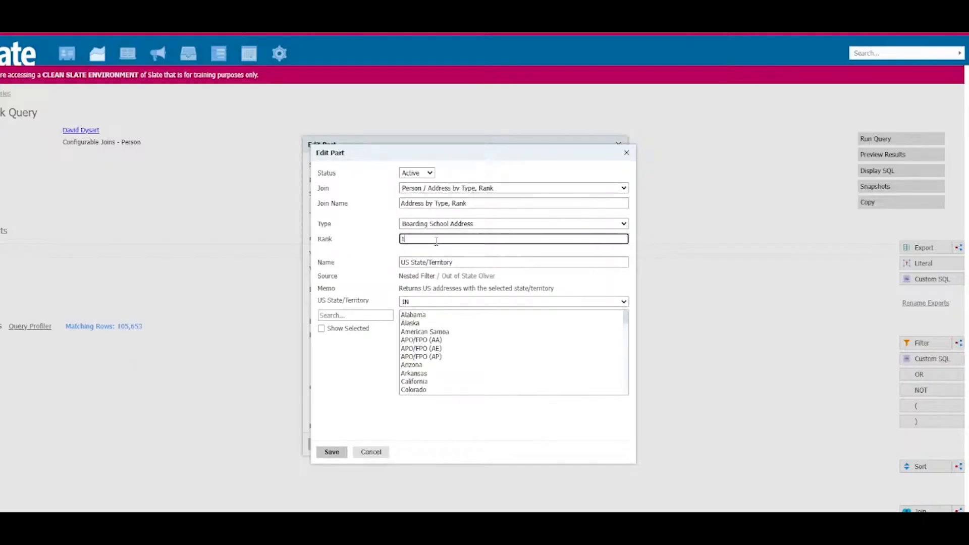
{"action": "left_click", "coordinate": [483, 225]}
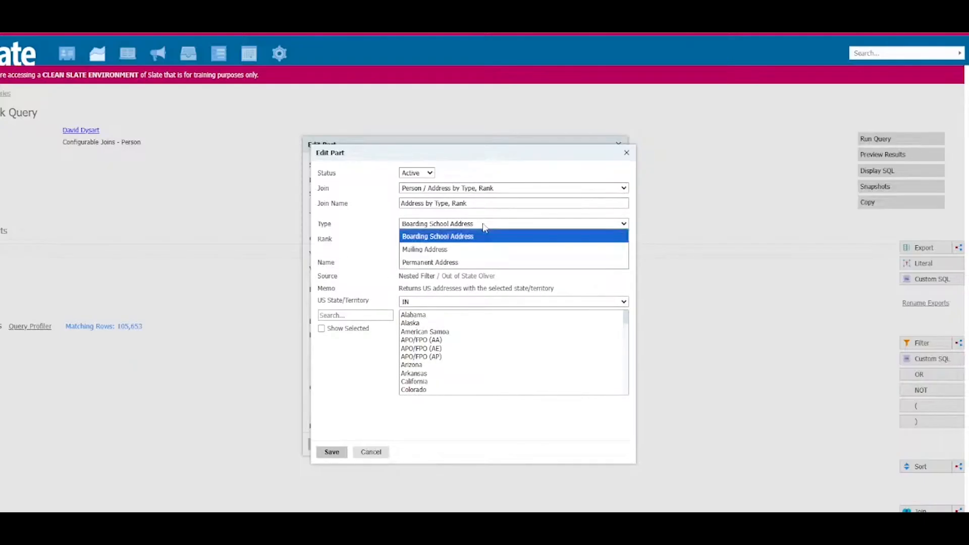
{"action": "left_click", "coordinate": [476, 262]}
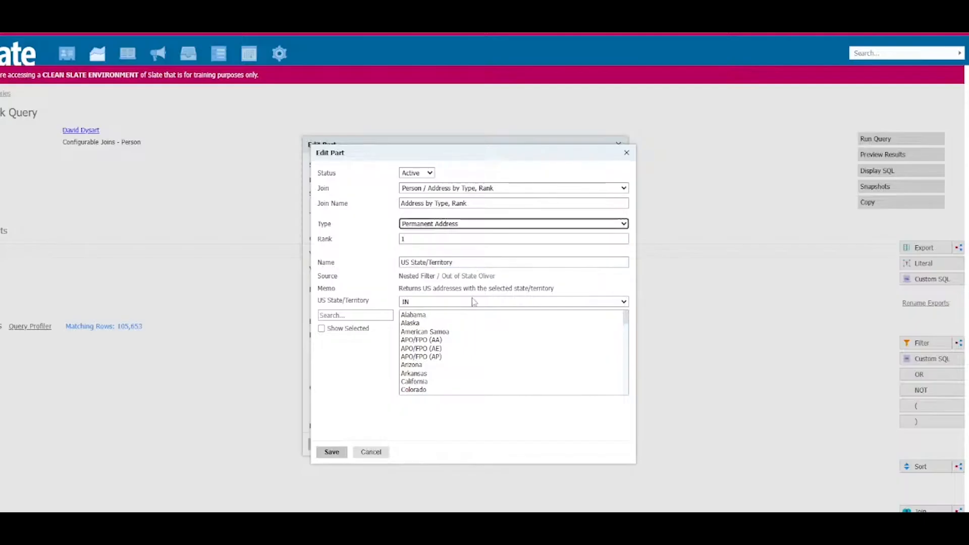
Step: Limit the US State/Territory filter to California and save it
{"action": "left_click", "coordinate": [374, 317]}
{"action": "type", "text": "califo"}
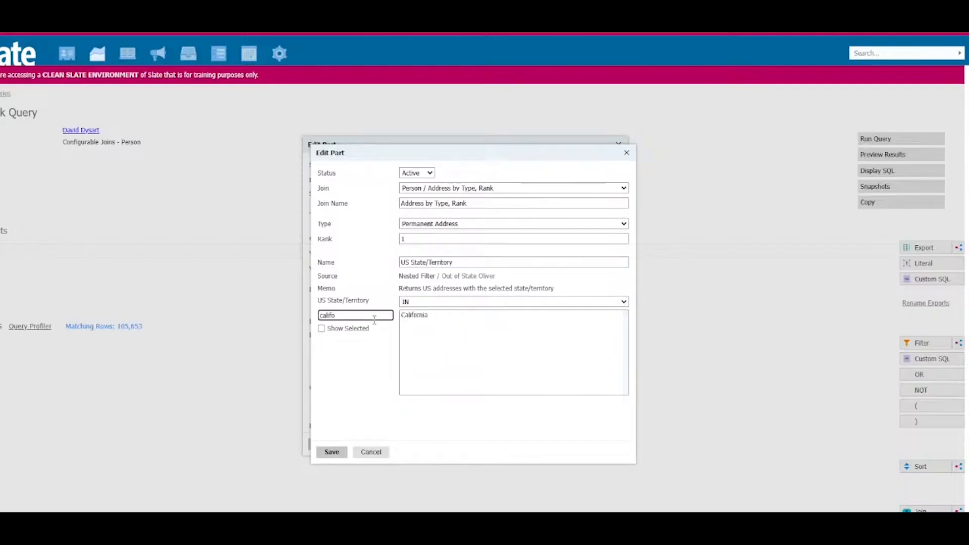
{"action": "left_click", "coordinate": [417, 316]}
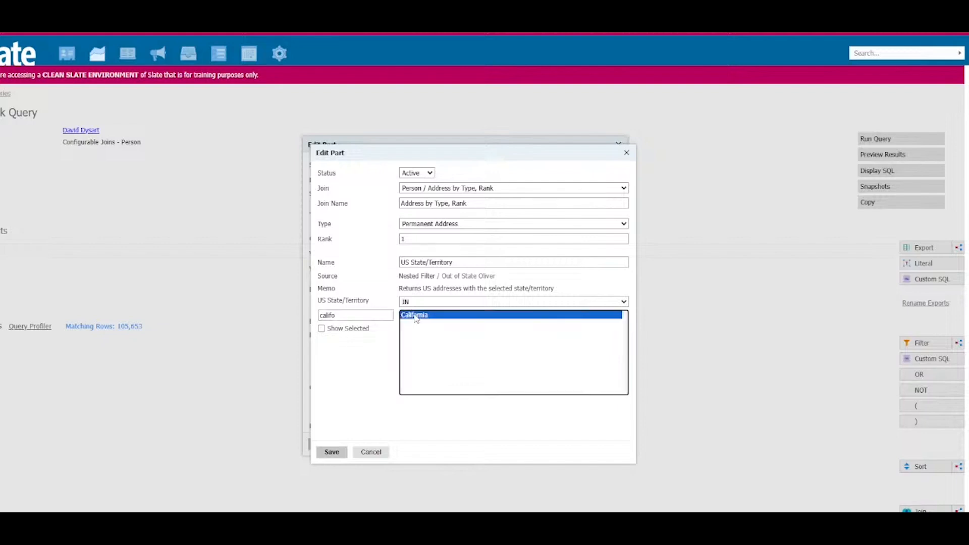
{"action": "left_click", "coordinate": [331, 452]}
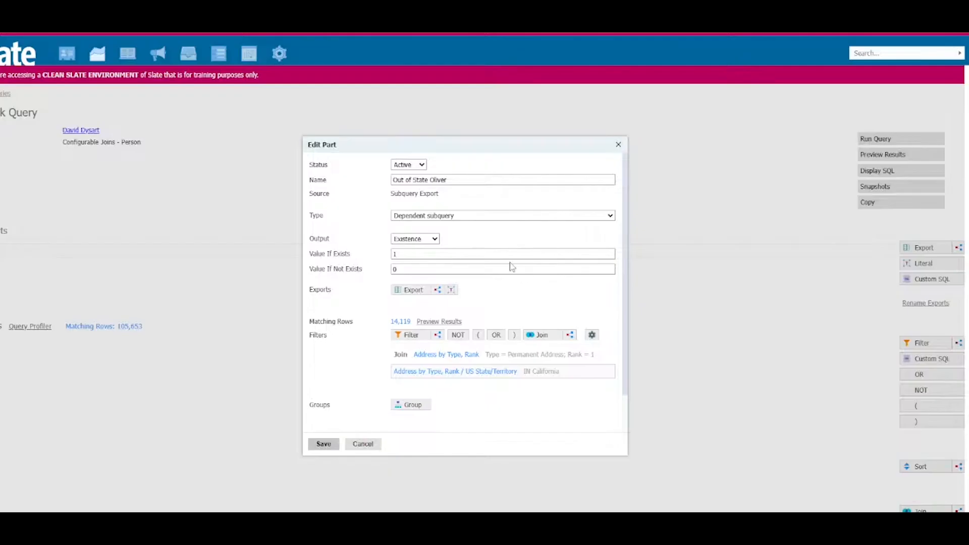
Step: Add a nested subquery filter with the Comparison aggregate and name it "OOS >= .20"
{"action": "mouse_move", "coordinate": [493, 372]}
{"action": "left_click", "coordinate": [439, 336]}
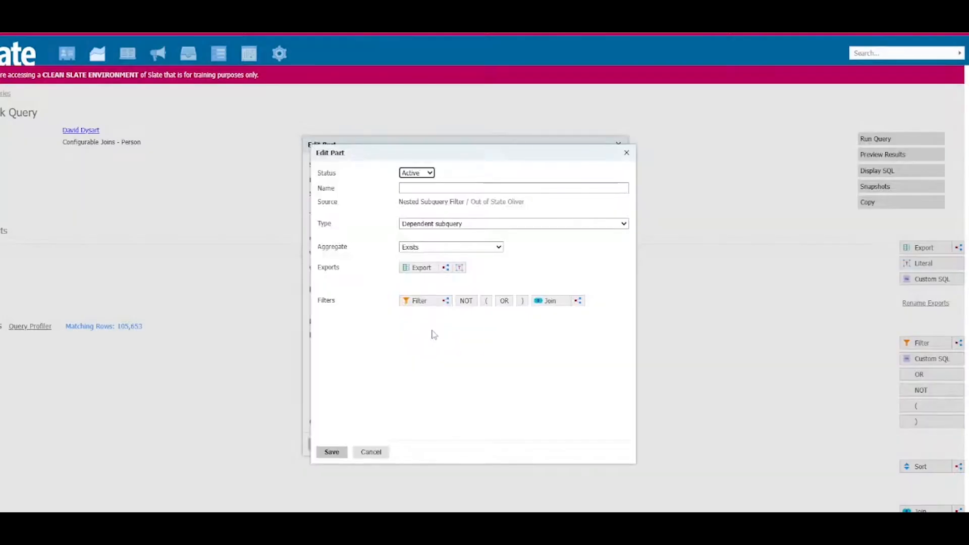
{"action": "left_click", "coordinate": [433, 247]}
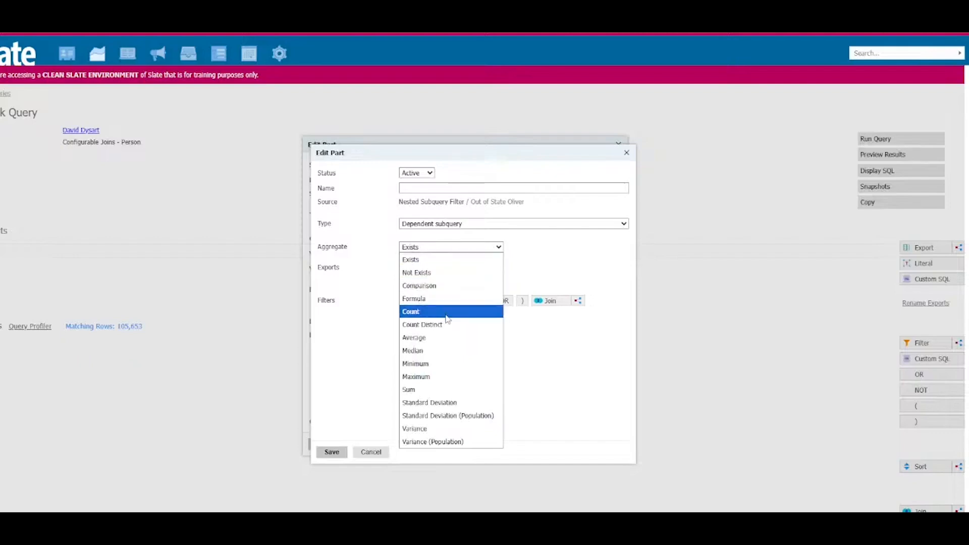
{"action": "left_click", "coordinate": [450, 293]}
{"action": "left_click", "coordinate": [448, 187]}
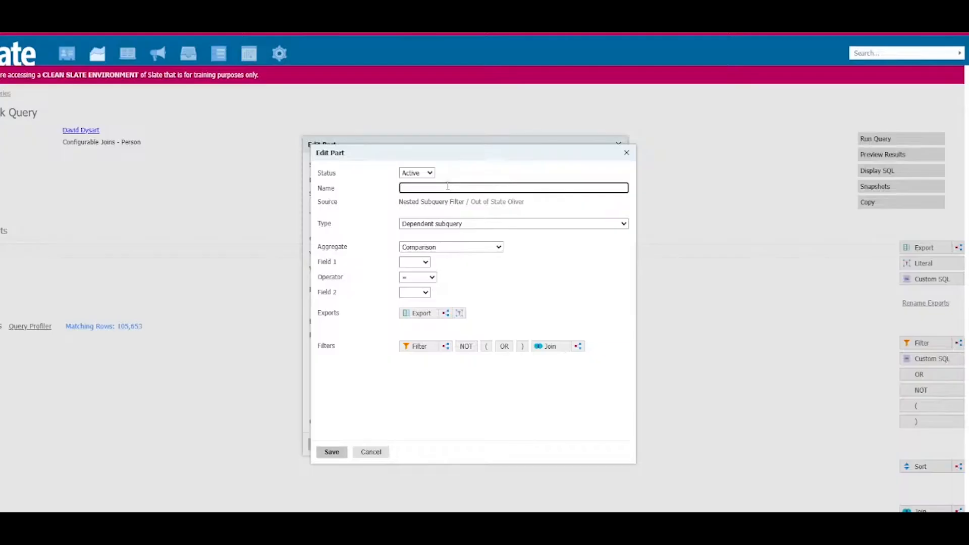
{"action": "type", "text": "OOS >= .20"}
Step: Add the Person export Out of State Interest to the comparison filter and choose it as Field 1
{"action": "left_click", "coordinate": [418, 314]}
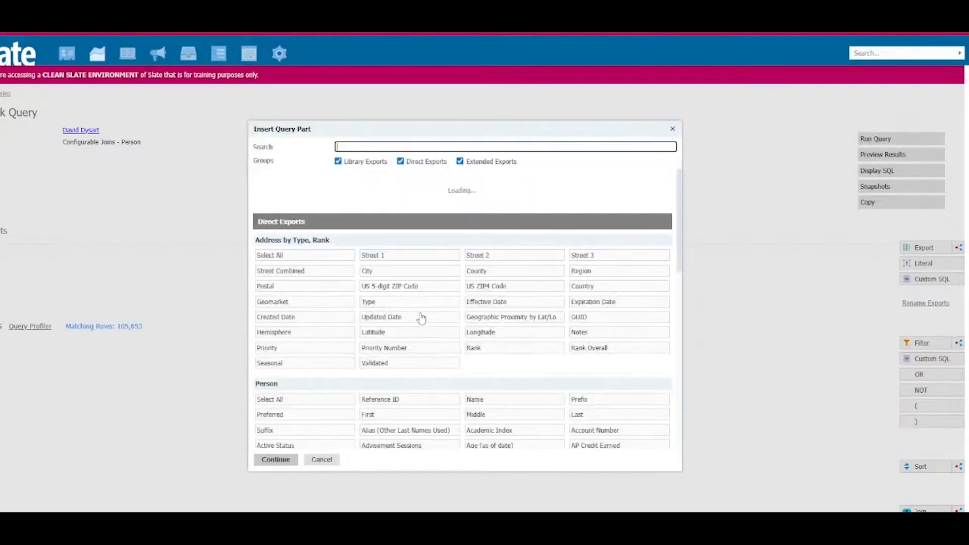
{"action": "type", "text": "interest"}
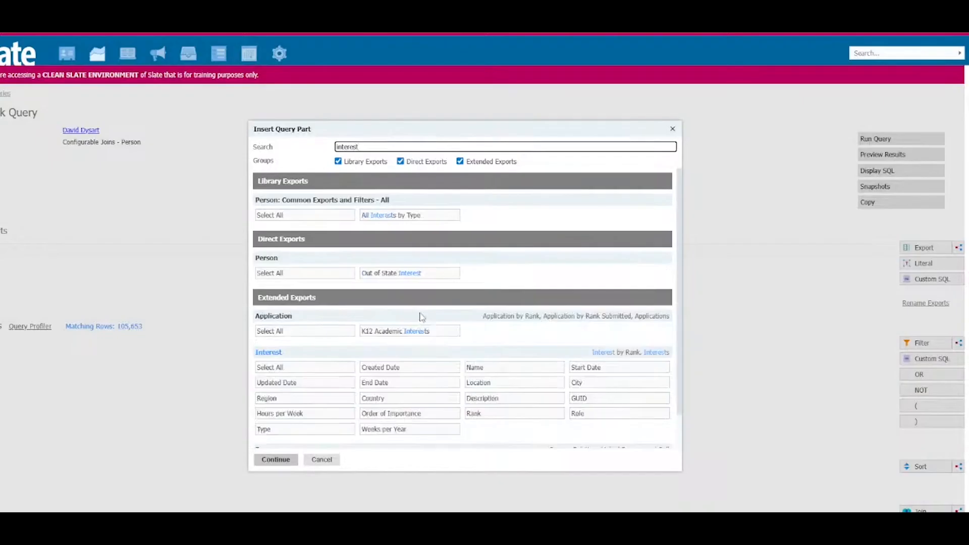
{"action": "left_click", "coordinate": [404, 275]}
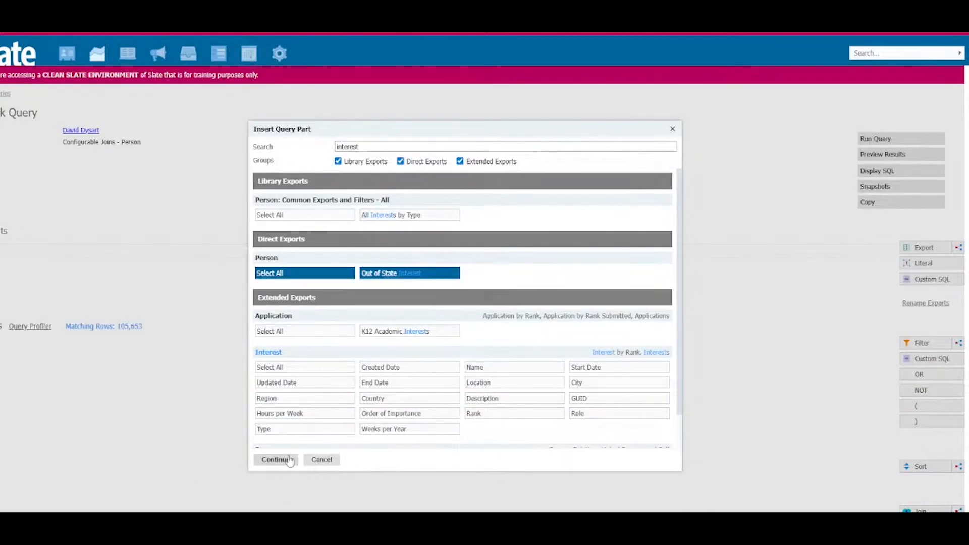
{"action": "left_click", "coordinate": [289, 460]}
{"action": "left_click", "coordinate": [407, 262]}
{"action": "left_click", "coordinate": [438, 286]}
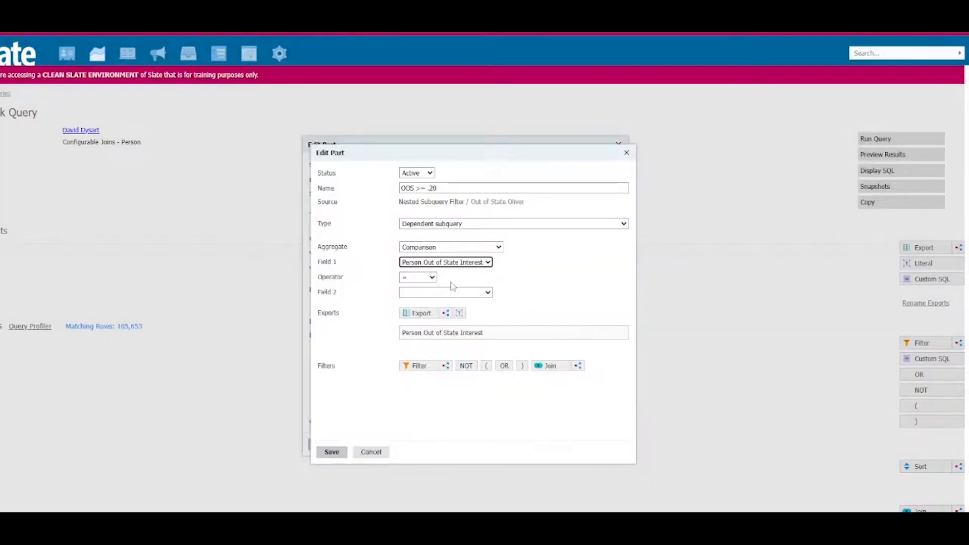
Step: Format the Person Out of State Interest export as Real with a null value of 0 and save it
{"action": "left_click", "coordinate": [477, 333]}
{"action": "left_click", "coordinate": [434, 268]}
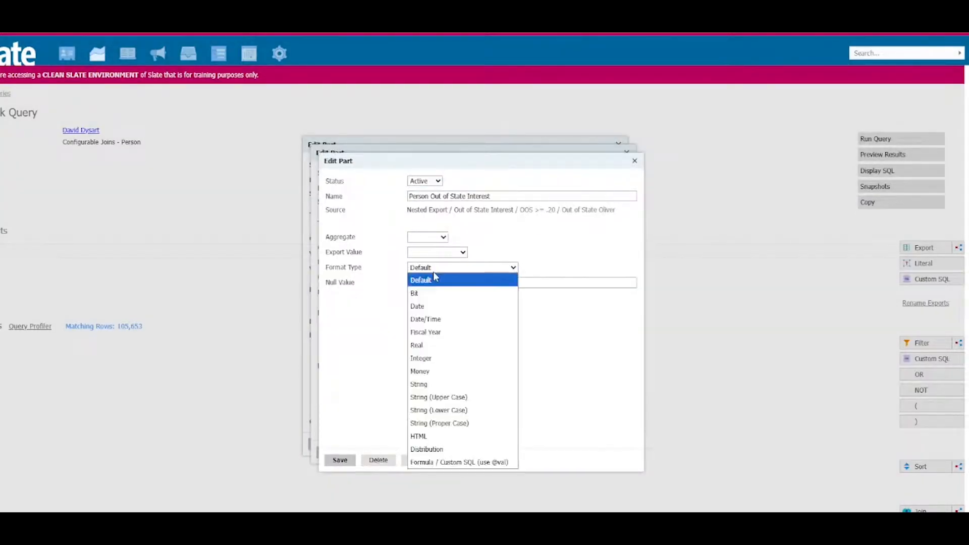
{"action": "left_click", "coordinate": [447, 345]}
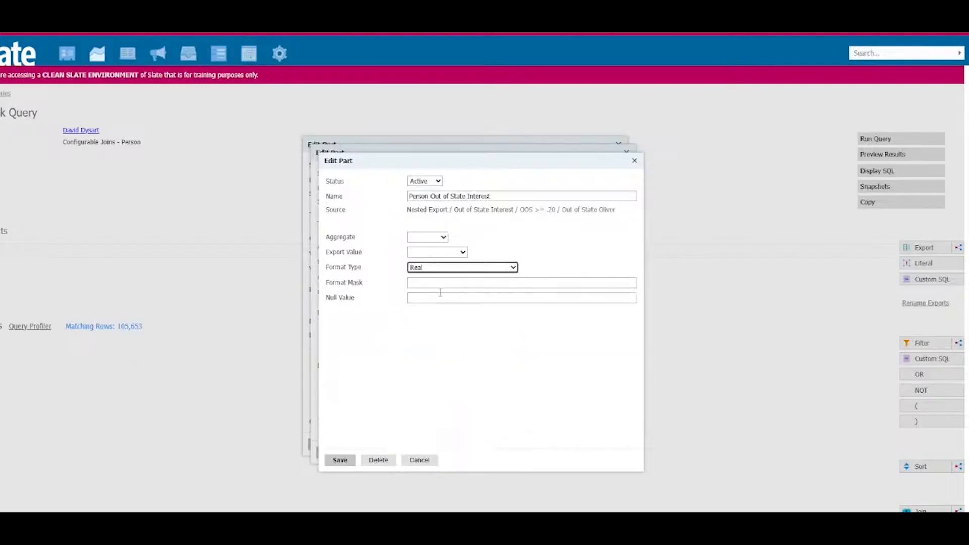
{"action": "left_click", "coordinate": [451, 297]}
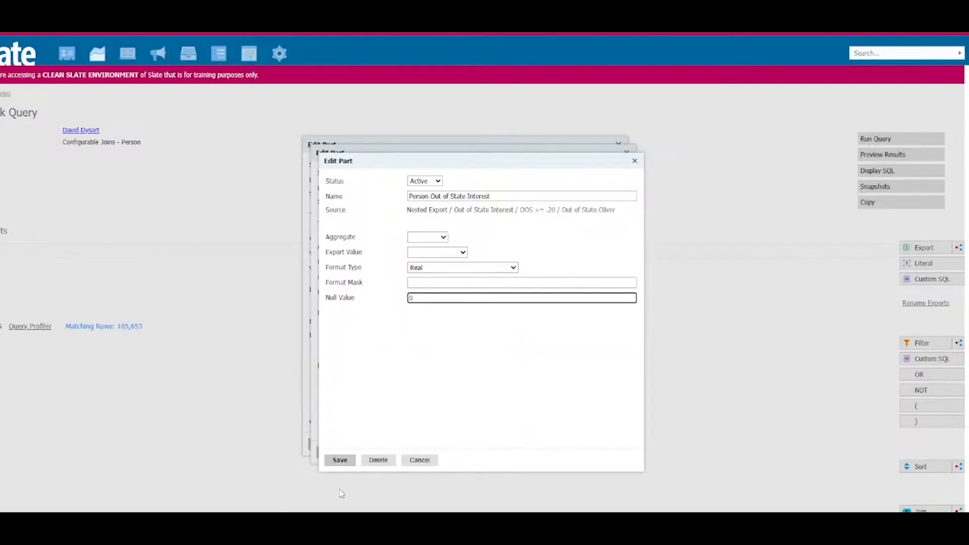
{"action": "left_click", "coordinate": [339, 460]}
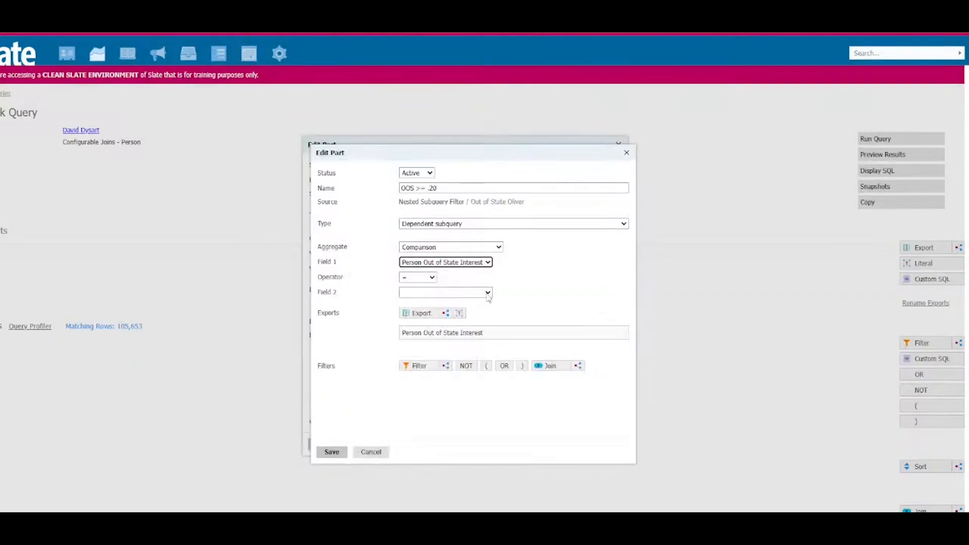
Step: Set the comparison operator to >= and add a nested literal named .20 with the value .20
{"action": "left_click", "coordinate": [431, 277]}
{"action": "left_click", "coordinate": [422, 340]}
{"action": "left_click", "coordinate": [459, 313]}
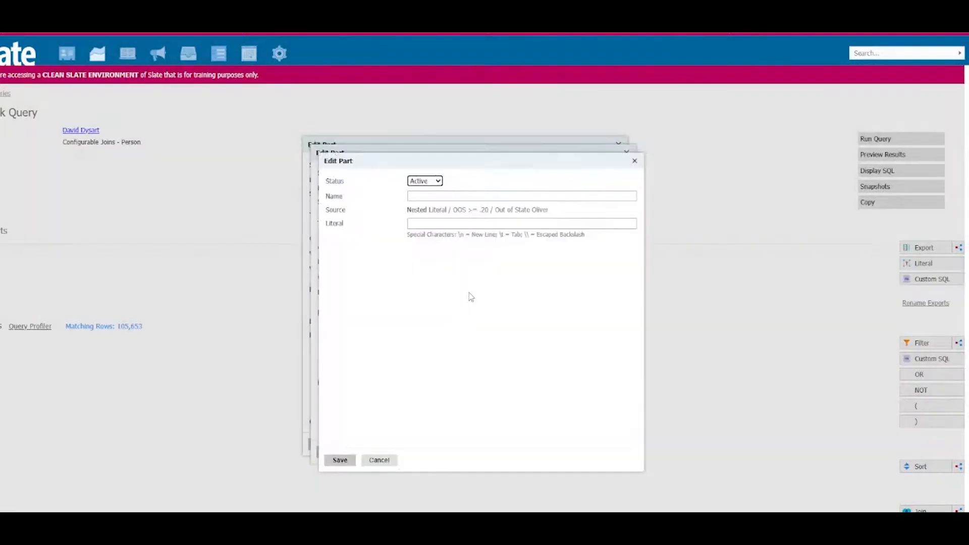
{"action": "left_click", "coordinate": [430, 196]}
{"action": "type", "text": ".2"}
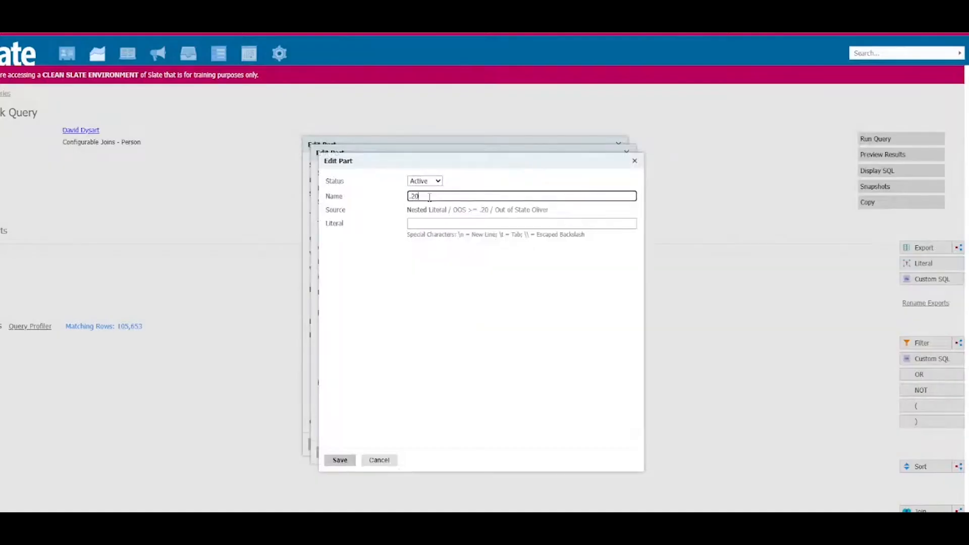
{"action": "type", "text": "0"}
{"action": "left_click", "coordinate": [426, 224]}
{"action": "type", "text": ".20"}
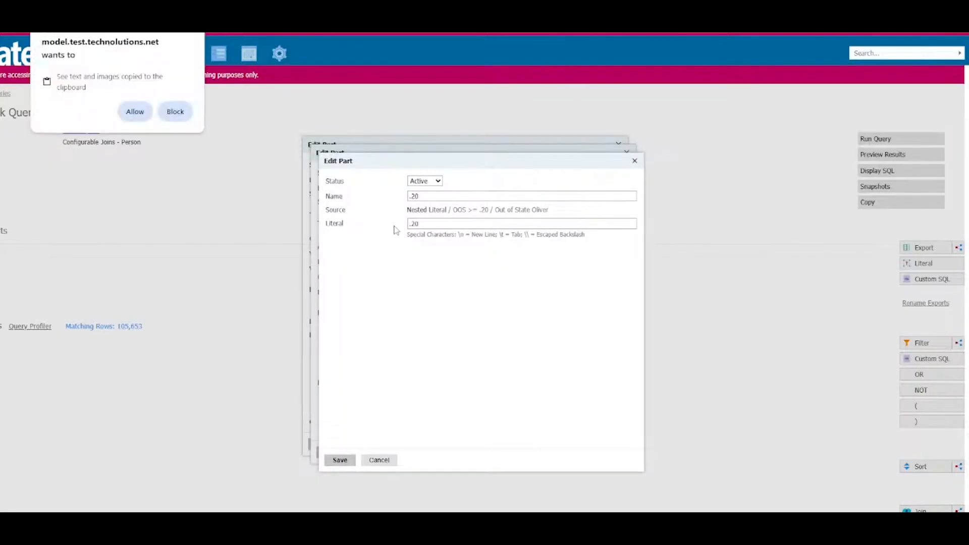
{"action": "left_click", "coordinate": [137, 111]}
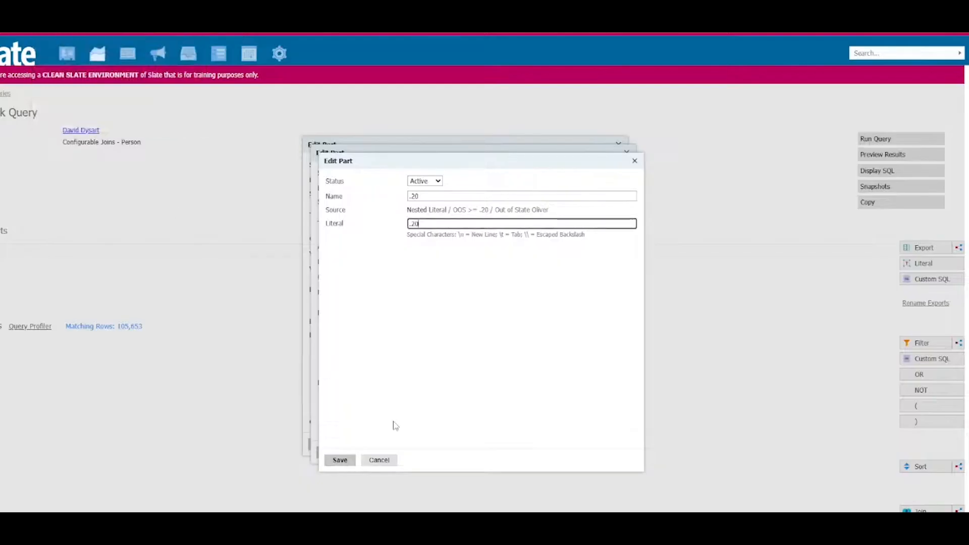
{"action": "left_click", "coordinate": [333, 462]}
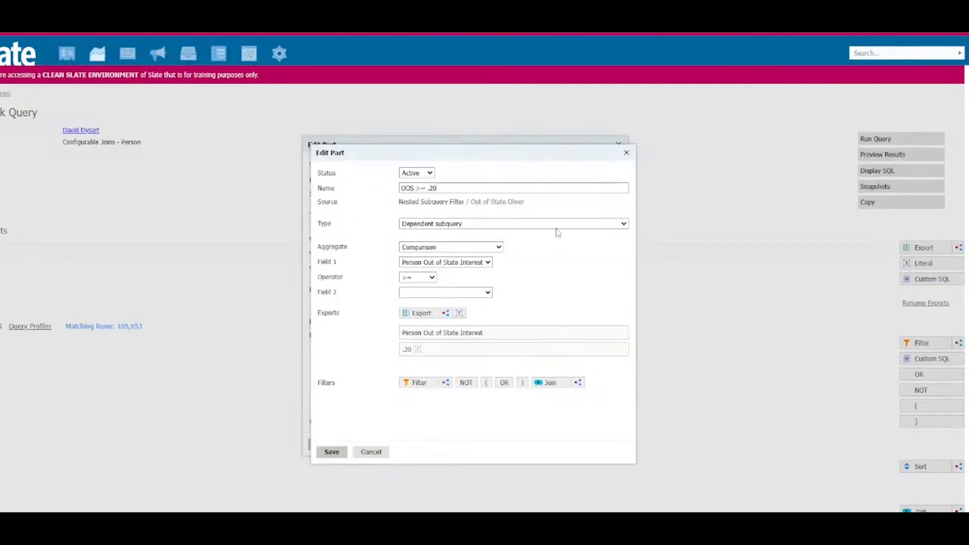
Step: Choose the .20 literal as Field 2 and save the OOS >= .20 comparison filter
{"action": "left_click", "coordinate": [446, 293]}
{"action": "left_click", "coordinate": [430, 329]}
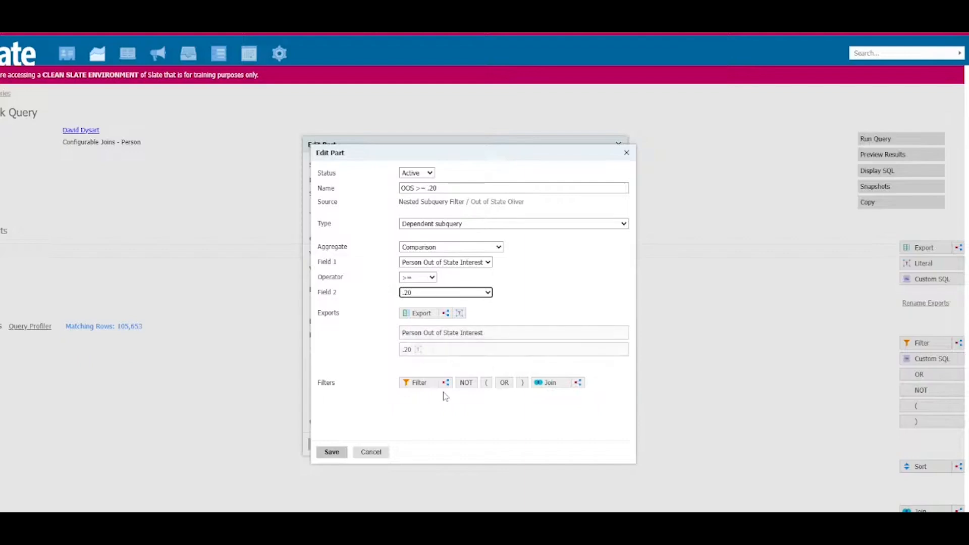
{"action": "left_click", "coordinate": [332, 452]}
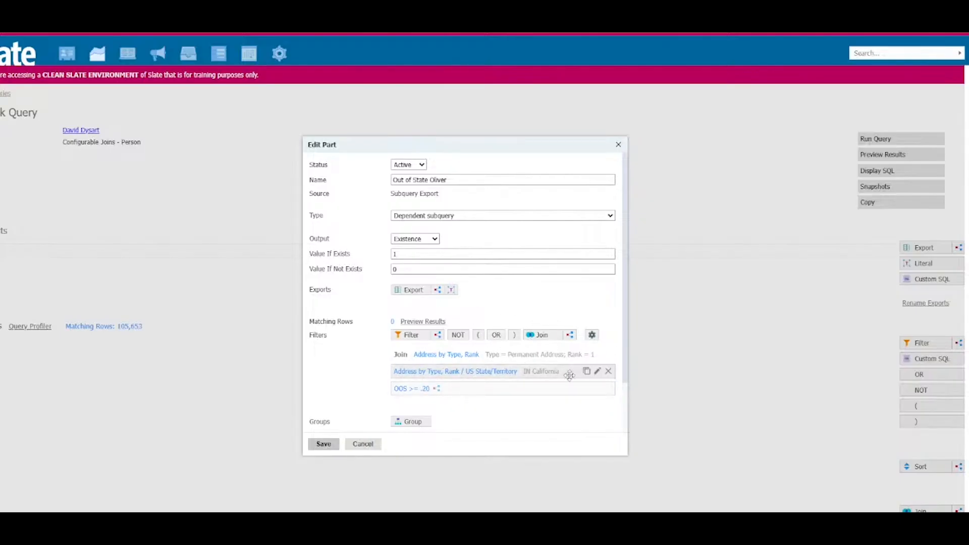
Step: Change the US State/Territory filter to NOT IN California and save it along with the Out of State Oliver export
{"action": "left_click", "coordinate": [452, 371]}
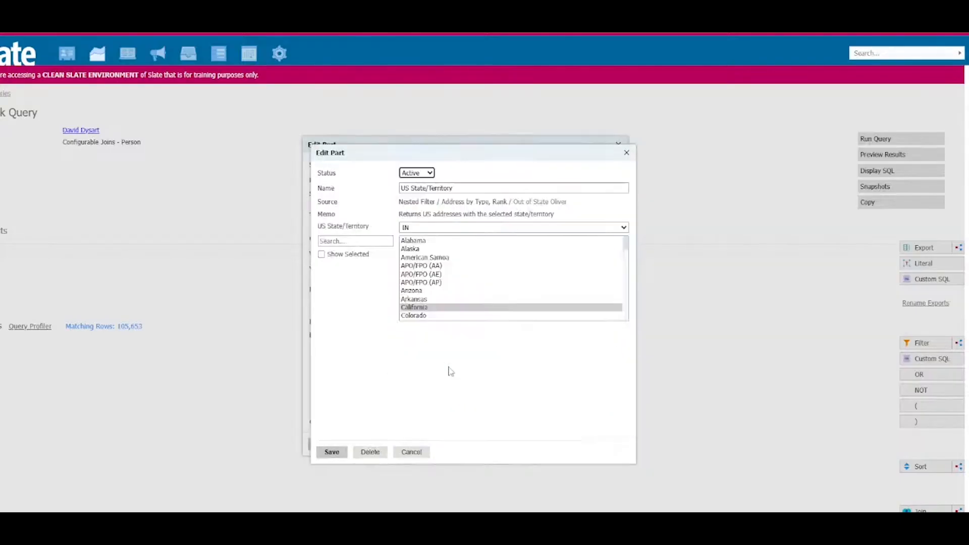
{"action": "left_click", "coordinate": [420, 230]}
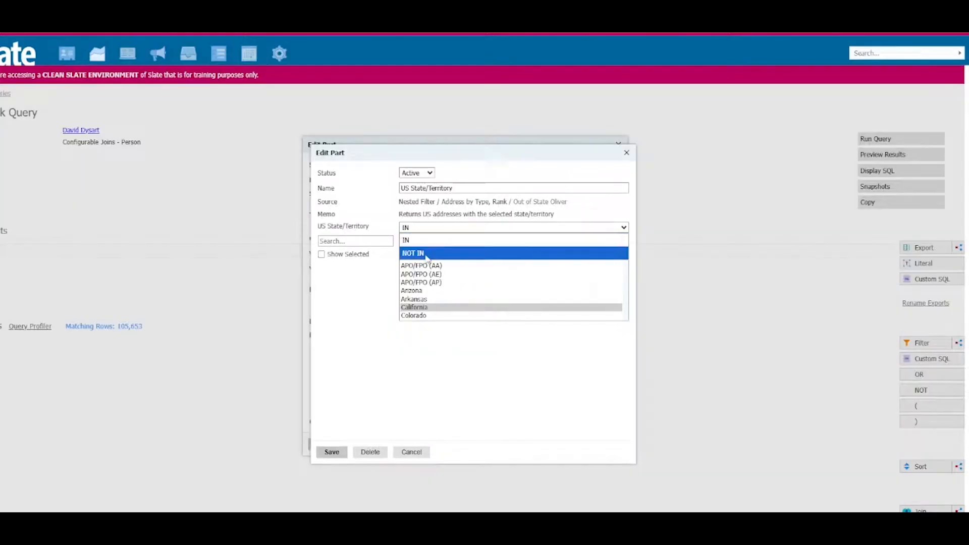
{"action": "left_click", "coordinate": [426, 254]}
{"action": "left_click", "coordinate": [332, 452]}
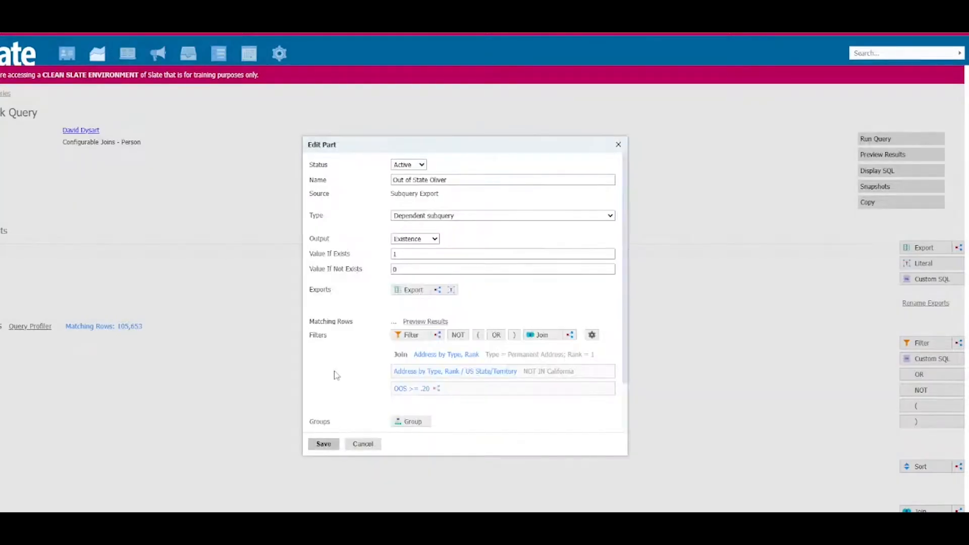
{"action": "left_click", "coordinate": [325, 444]}
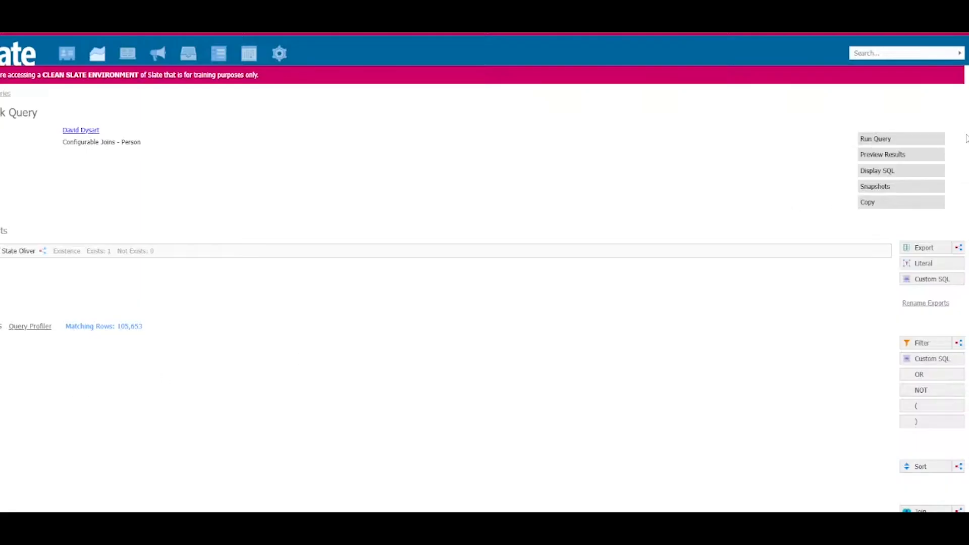
Step: Add a new subquery export to the query and name it "High Score Sally"
{"action": "left_click", "coordinate": [958, 248]}
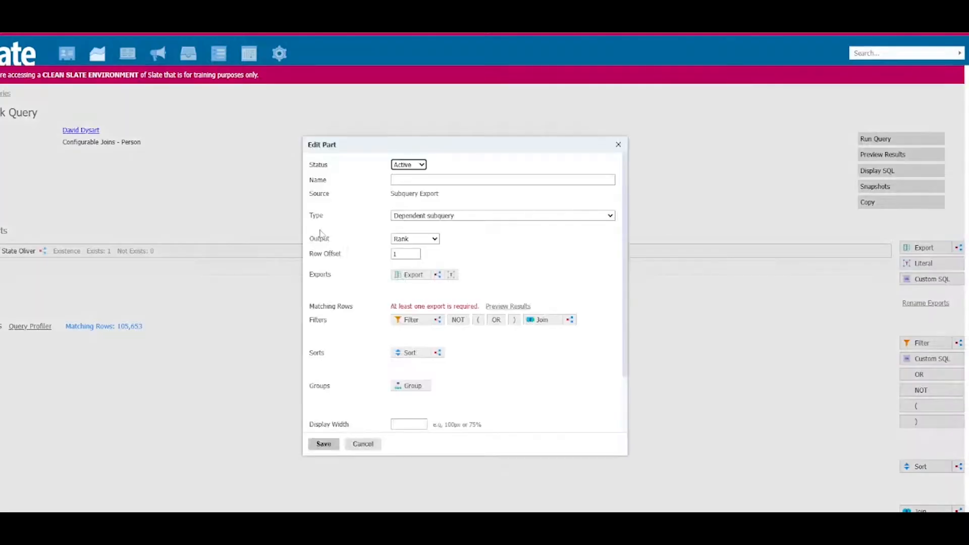
{"action": "left_click", "coordinate": [425, 180]}
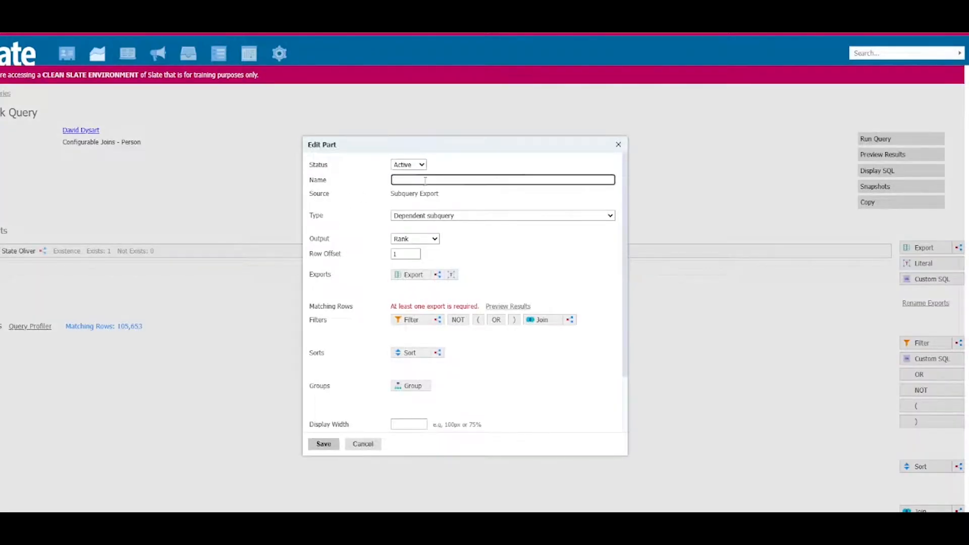
{"action": "type", "text": "High Score SAT"}
Step: Set the High Score Sally output to Existence, with 1 if it exists and 0 if it does not
{"action": "left_click", "coordinate": [437, 240]}
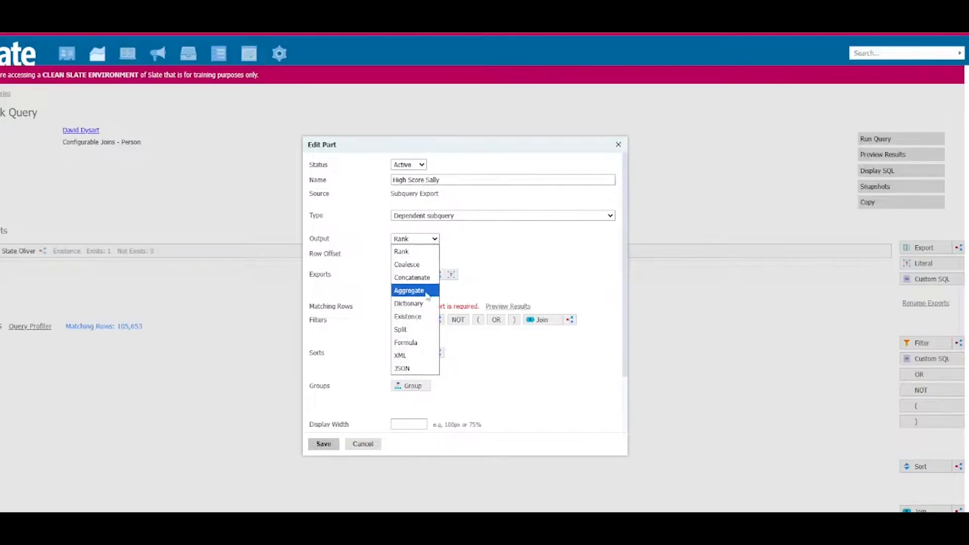
{"action": "left_click", "coordinate": [411, 318]}
{"action": "left_click", "coordinate": [410, 253]}
{"action": "type", "text": "1"}
{"action": "left_click", "coordinate": [408, 270]}
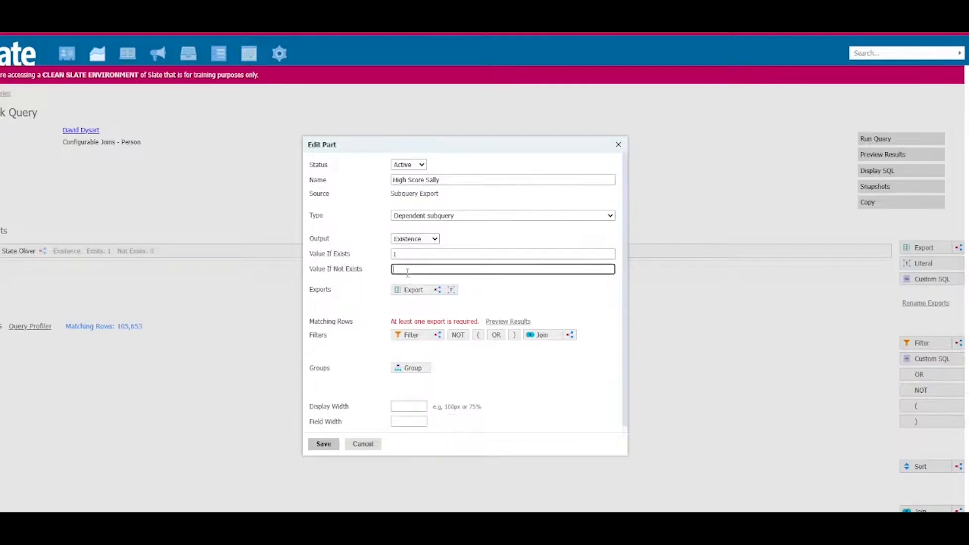
{"action": "type", "text": "0"}
{"action": "left_click", "coordinate": [435, 239]}
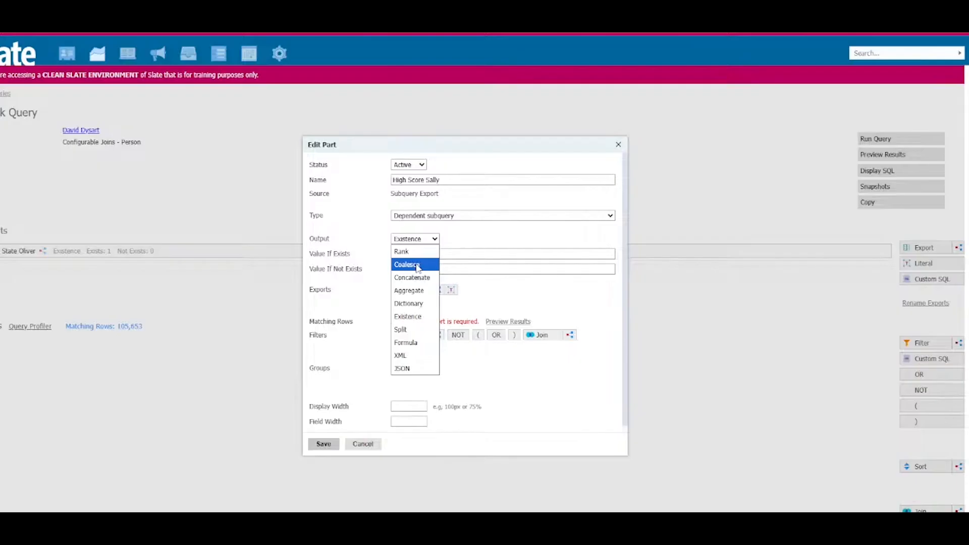
{"action": "left_click", "coordinate": [500, 268]}
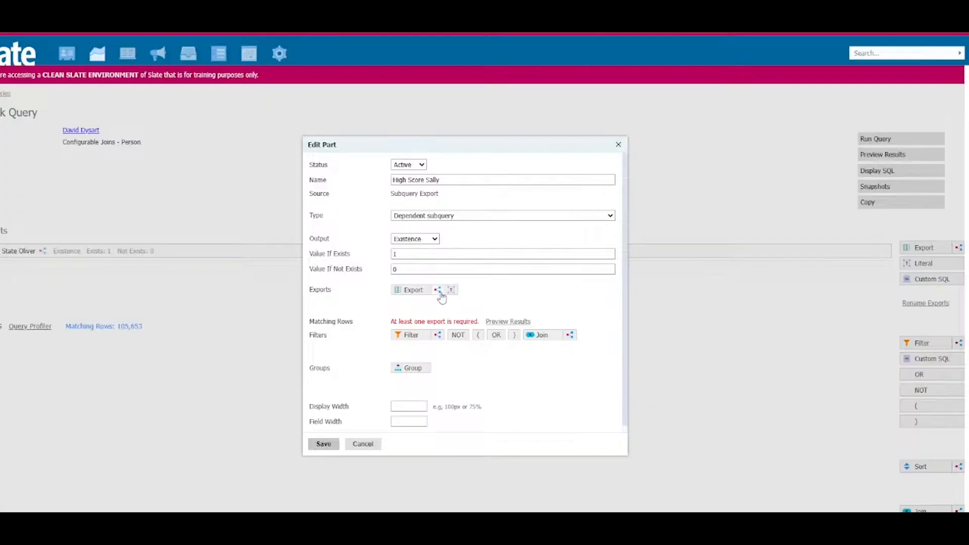
Step: Add a nested subquery filter to High Score Sally and name it "APs Taken"
{"action": "left_click", "coordinate": [437, 335]}
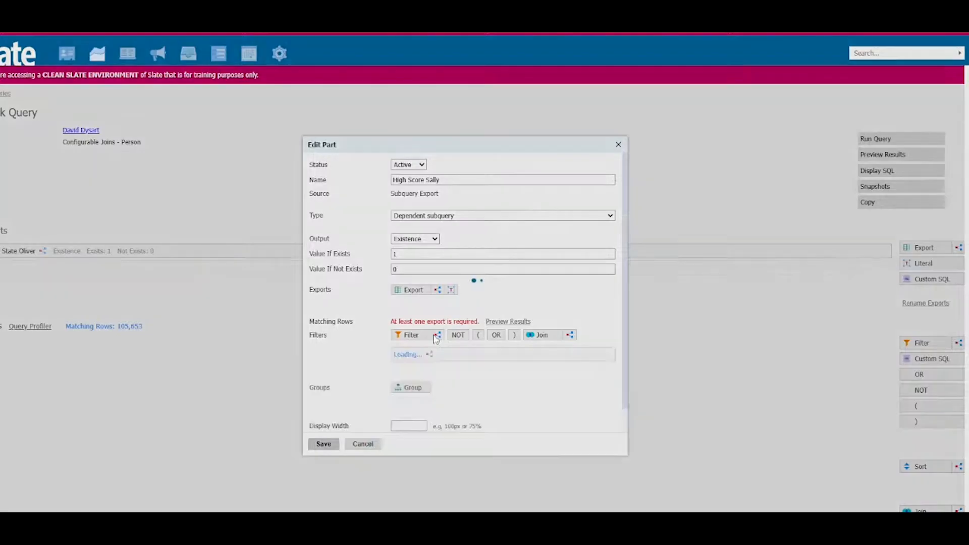
{"action": "left_click", "coordinate": [465, 189]}
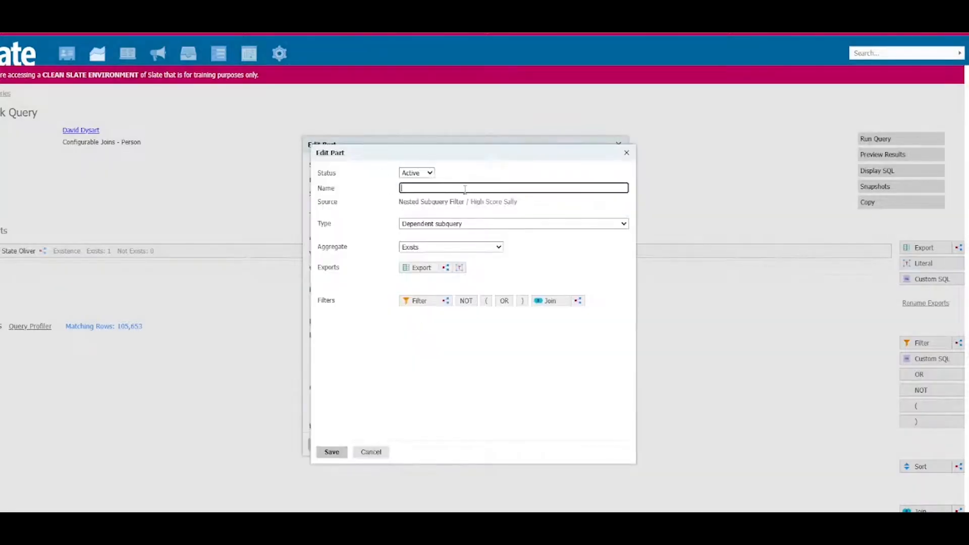
{"action": "type", "text": "APs Taken"}
{"action": "left_click", "coordinate": [407, 250]}
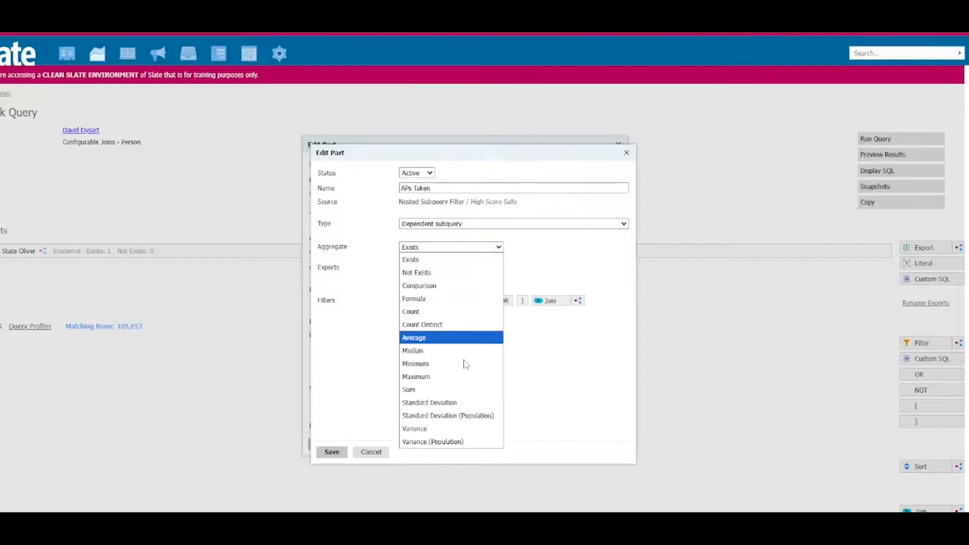
{"action": "left_click", "coordinate": [452, 301]}
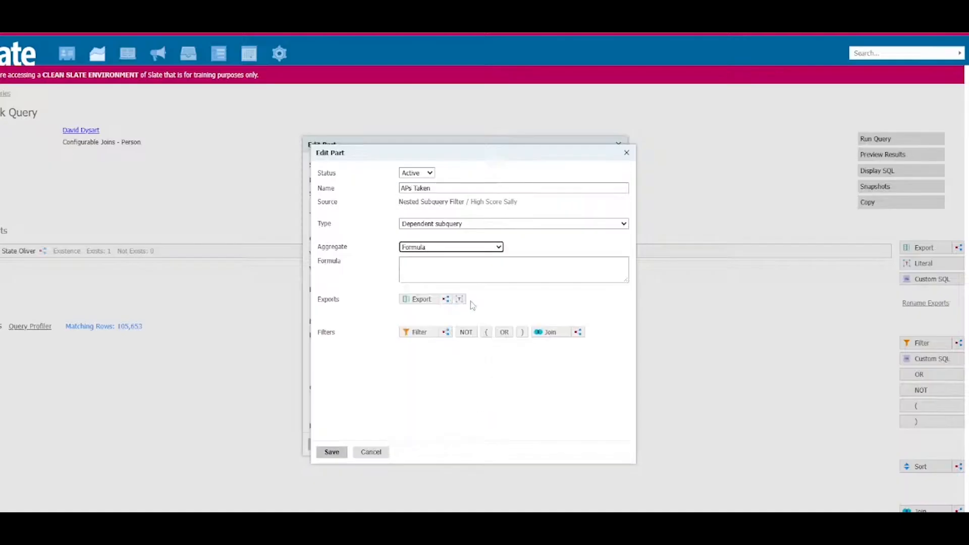
{"action": "left_click", "coordinate": [421, 299]}
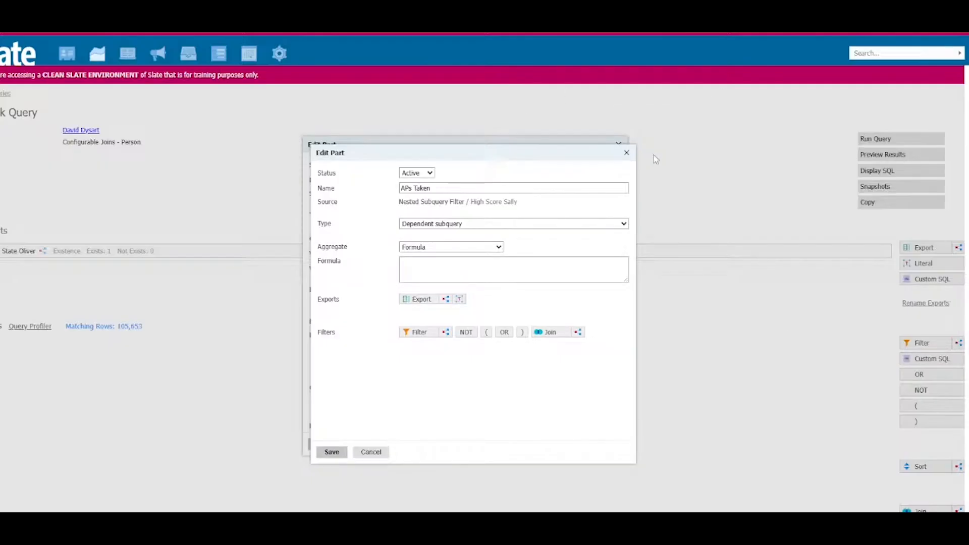
Step: Set the APs Taken filter's aggregate to Comparison and add a nested subquery export to it
{"action": "left_click", "coordinate": [472, 251]}
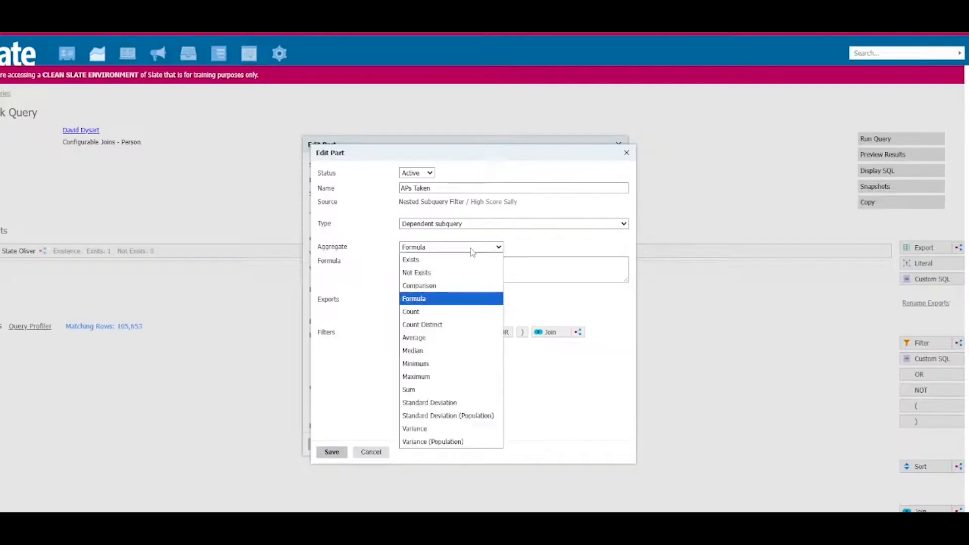
{"action": "left_click", "coordinate": [472, 284]}
{"action": "left_click", "coordinate": [446, 314]}
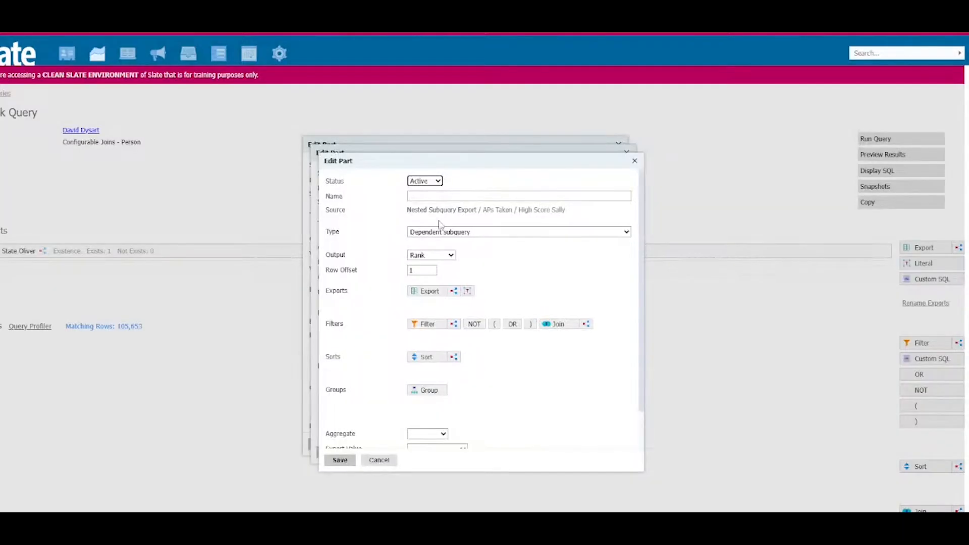
{"action": "left_click", "coordinate": [439, 258]}
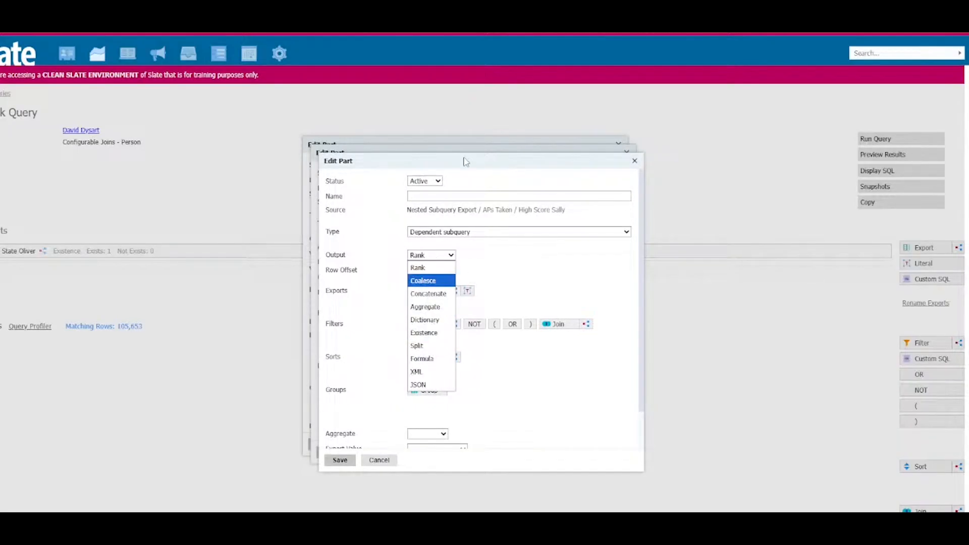
{"action": "mouse_move", "coordinate": [463, 157]}
{"action": "left_mouse_down"}
{"action": "mouse_move", "coordinate": [814, 142]}
{"action": "mouse_move", "coordinate": [475, 159]}
{"action": "left_mouse_up"}
{"action": "left_click", "coordinate": [441, 254]}
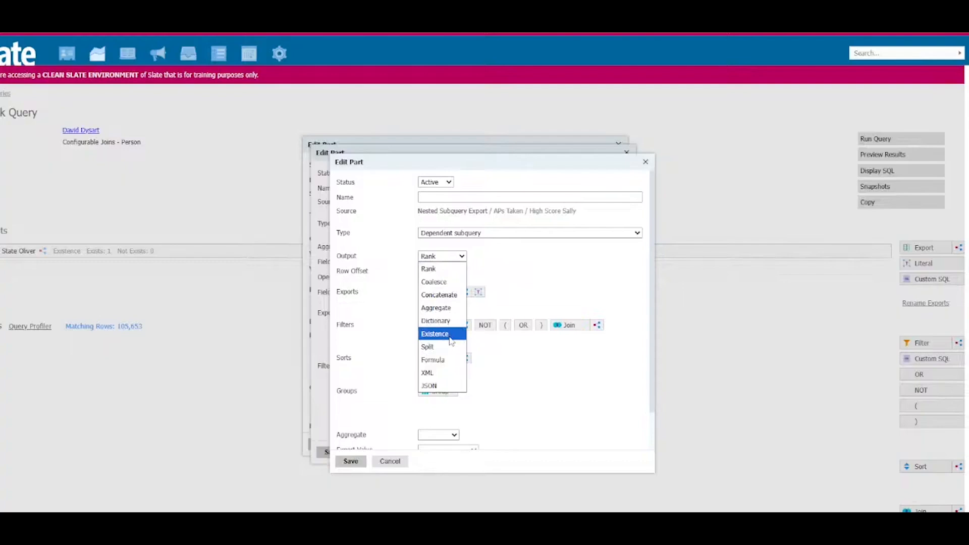
{"action": "left_click", "coordinate": [449, 308]}
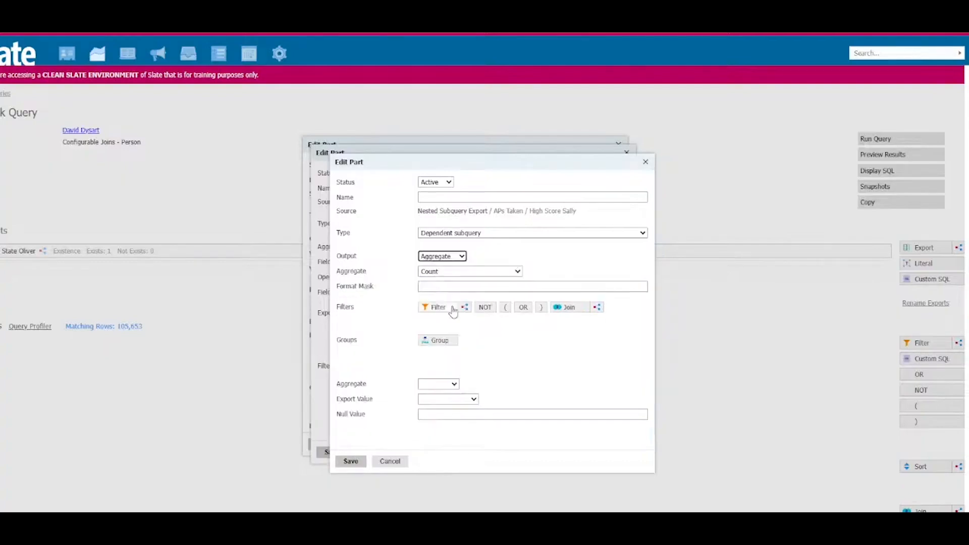
{"action": "left_click", "coordinate": [452, 271]}
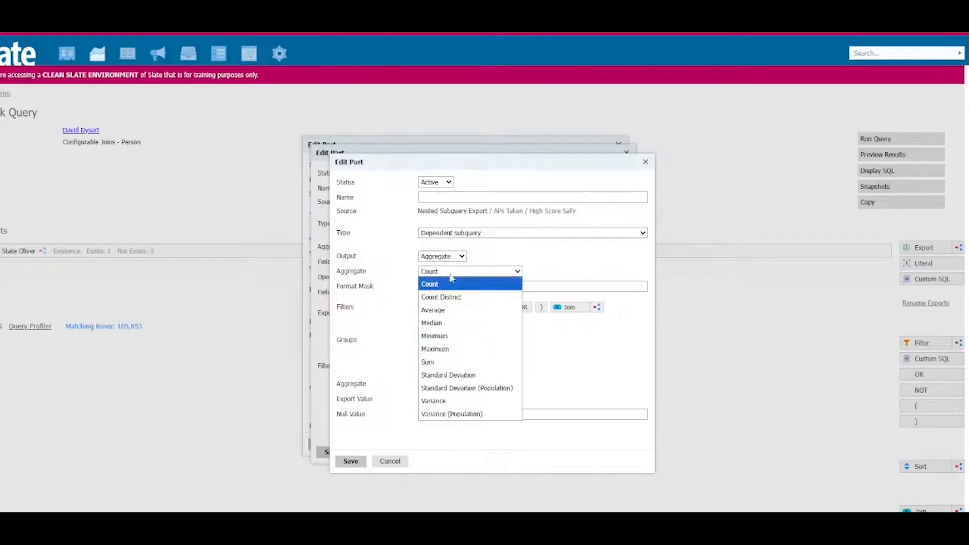
{"action": "left_click", "coordinate": [442, 256]}
Step: Set the nested export's output to Formula and add the direct Person export APs Taken to it
{"action": "left_click", "coordinate": [442, 256]}
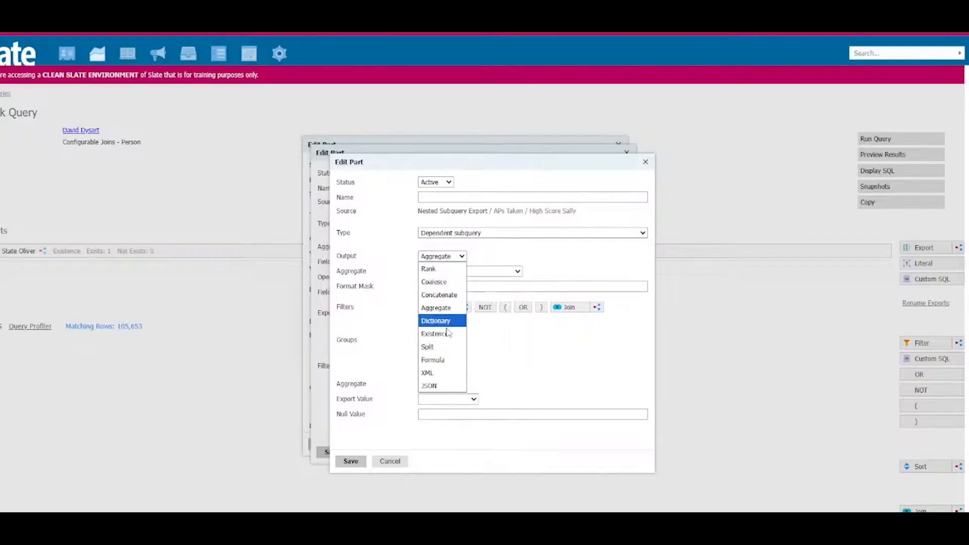
{"action": "left_click", "coordinate": [450, 360]}
{"action": "left_click", "coordinate": [450, 289]}
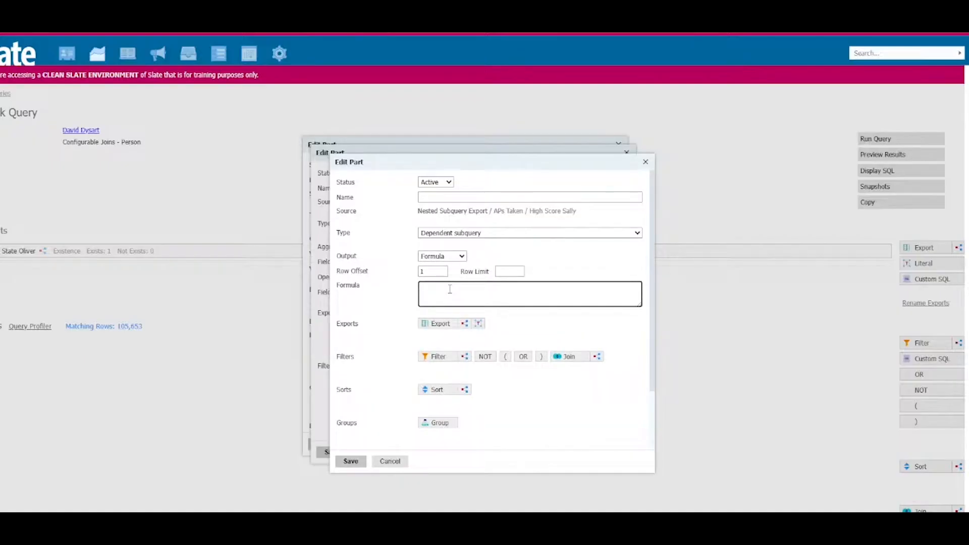
{"action": "left_click", "coordinate": [439, 326]}
{"action": "type", "text": "aps taken"}
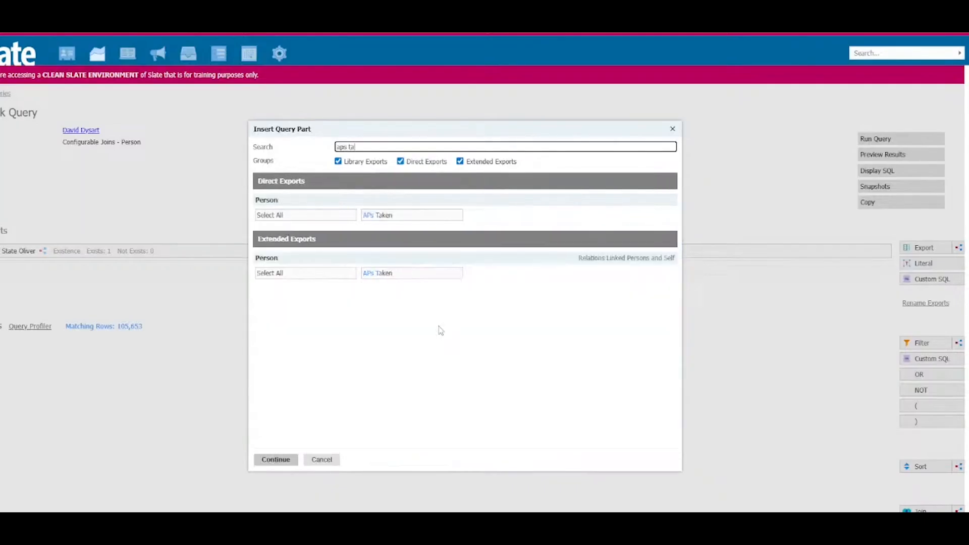
{"action": "left_click", "coordinate": [431, 217]}
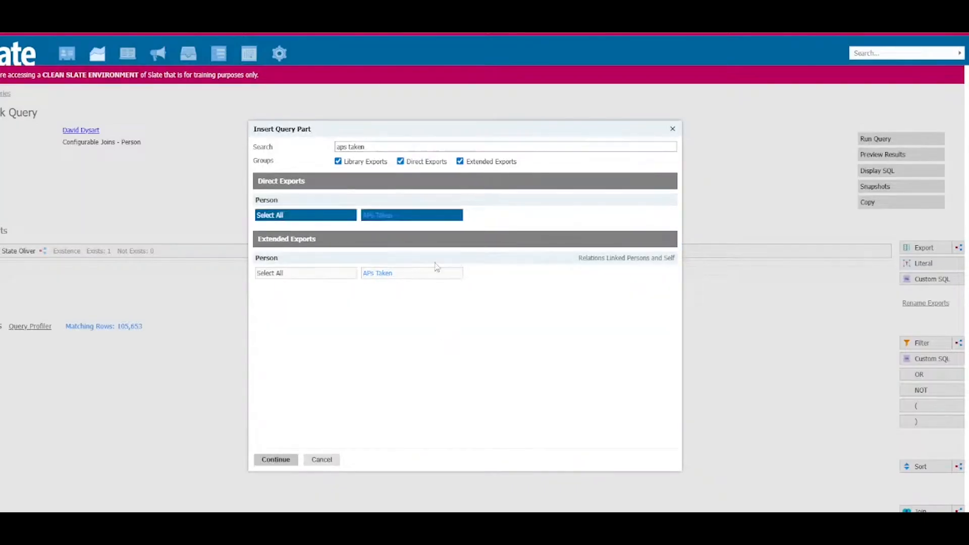
{"action": "left_click", "coordinate": [275, 459]}
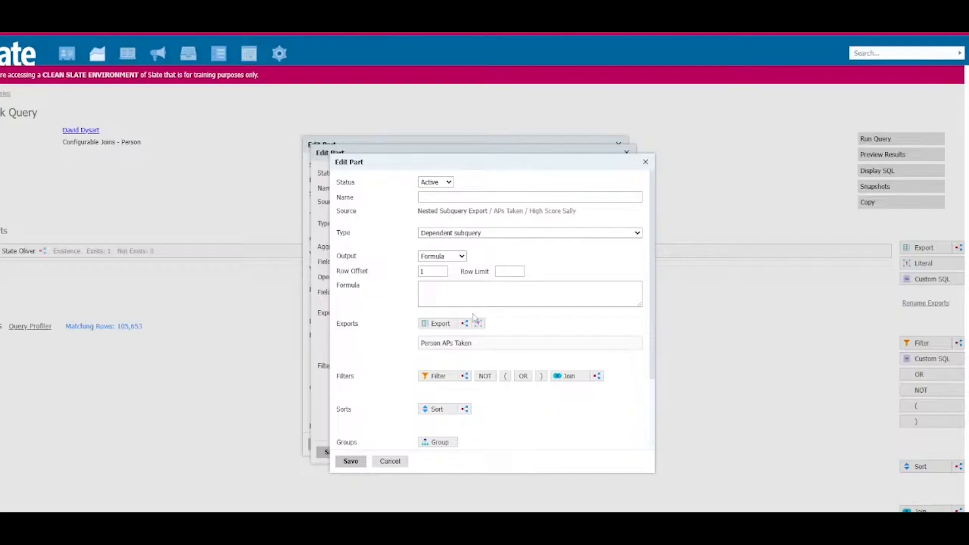
{"action": "left_click", "coordinate": [473, 286]}
{"action": "type", "text": "repalces"}
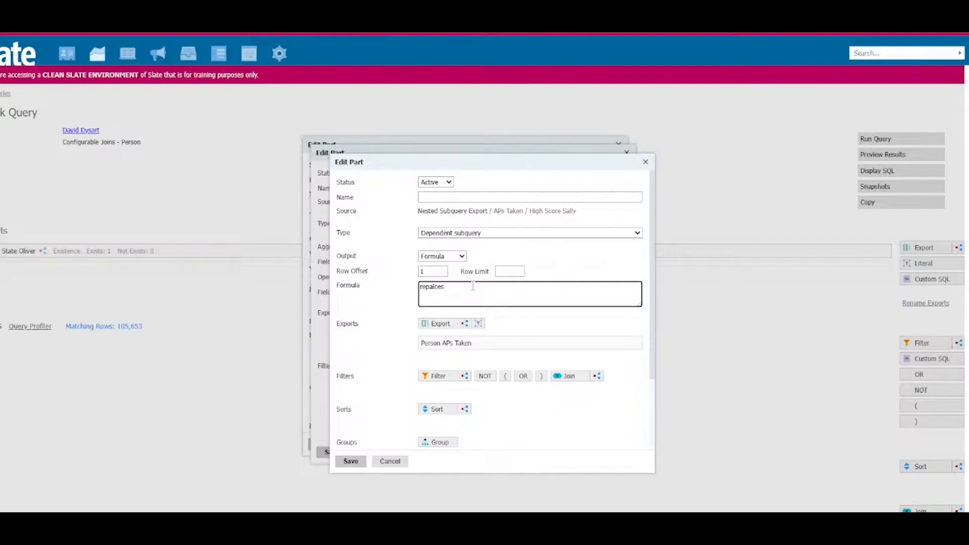
{"action": "key", "text": "BackSpace"}
{"action": "key", "text": "BackSpace"}
{"action": "key", "text": "BackSpace"}
{"action": "key", "text": "BackSpace"}
{"action": "key", "text": "BackSpace"}
{"action": "type", "text": "laces"}
{"action": "type", "text": "@"}
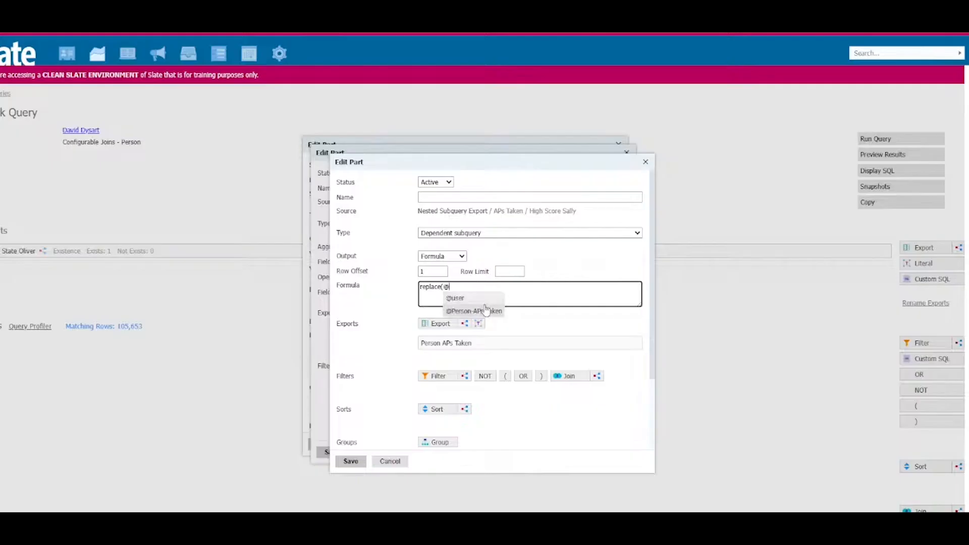
{"action": "left_click", "coordinate": [543, 286]}
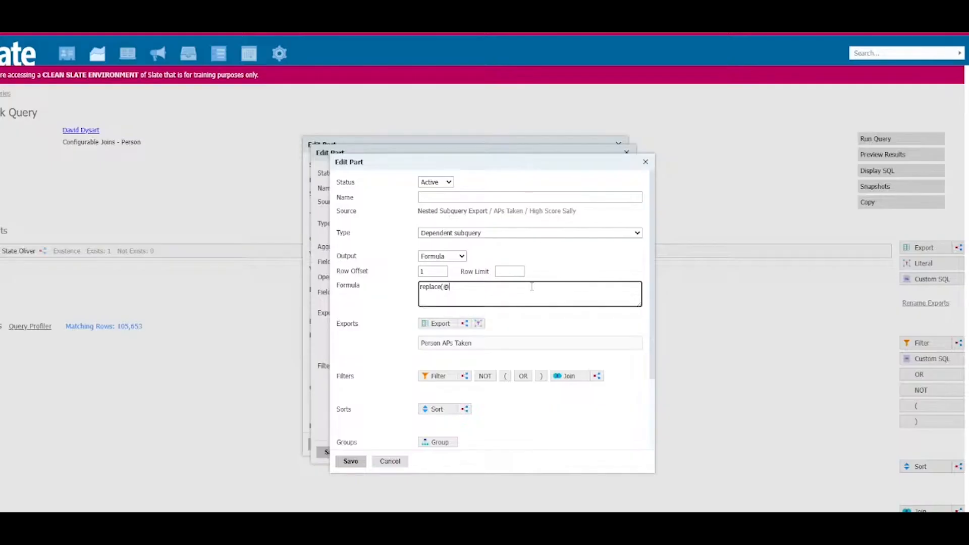
{"action": "left_click", "coordinate": [476, 289]}
{"action": "type", "text": "pe"}
{"action": "left_click", "coordinate": [478, 298]}
{"action": "type", "text": ", "}
{"action": "type", "text": "self-reported"}
{"action": "left_click", "coordinate": [505, 286]}
{"action": "type", "text": "'"}
{"action": "type", "text": ")"}
Step: Name the nested subquery export "APs Taken Cleaned"
{"action": "left_click", "coordinate": [452, 197]}
{"action": "type", "text": "APs Taken Cleaned"}
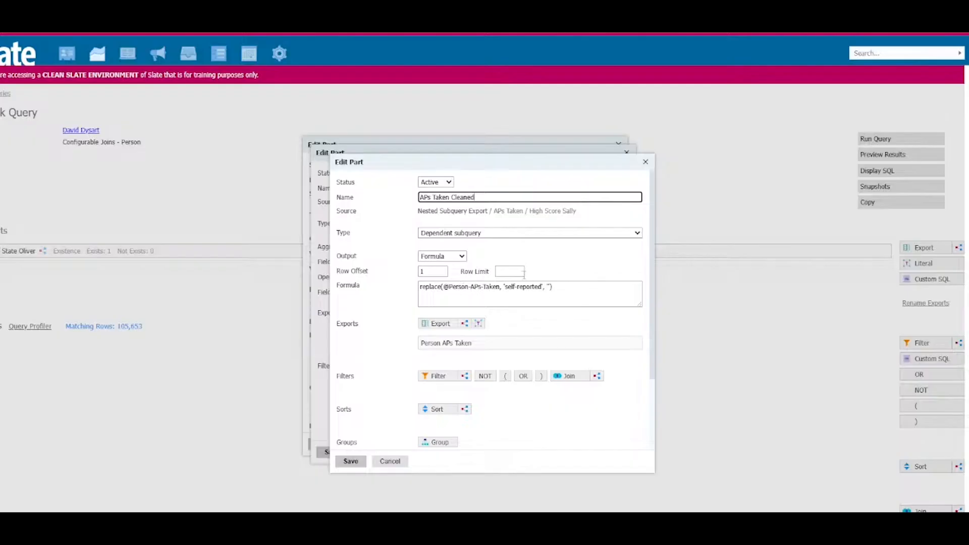
{"action": "left_click_drag", "start_coordinate": [543, 286], "coordinate": [504, 288]}
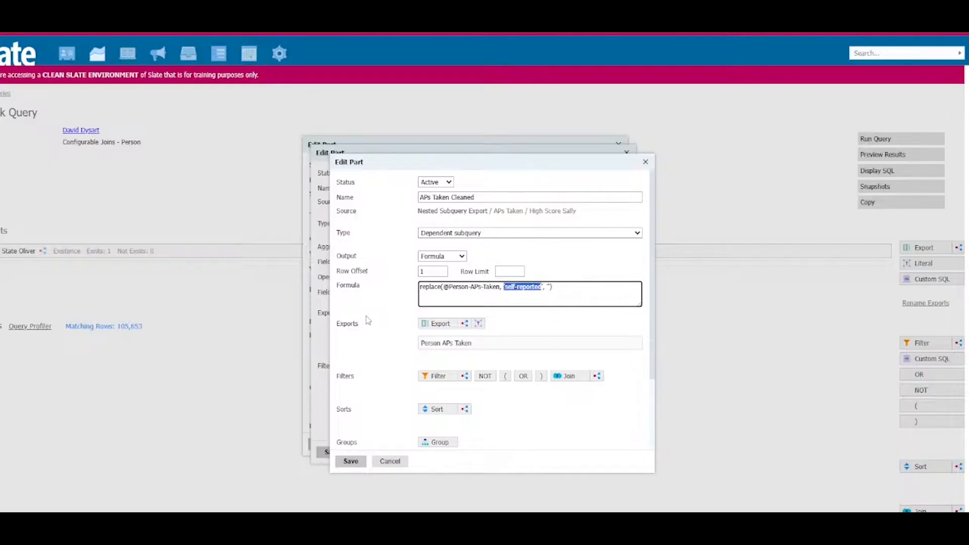
Step: Set the APs Taken Cleaned export's format type to Real and null value to 0, and save it
{"action": "scroll", "coordinate": [359, 413], "scroll_direction": "down", "scroll_amount": 3}
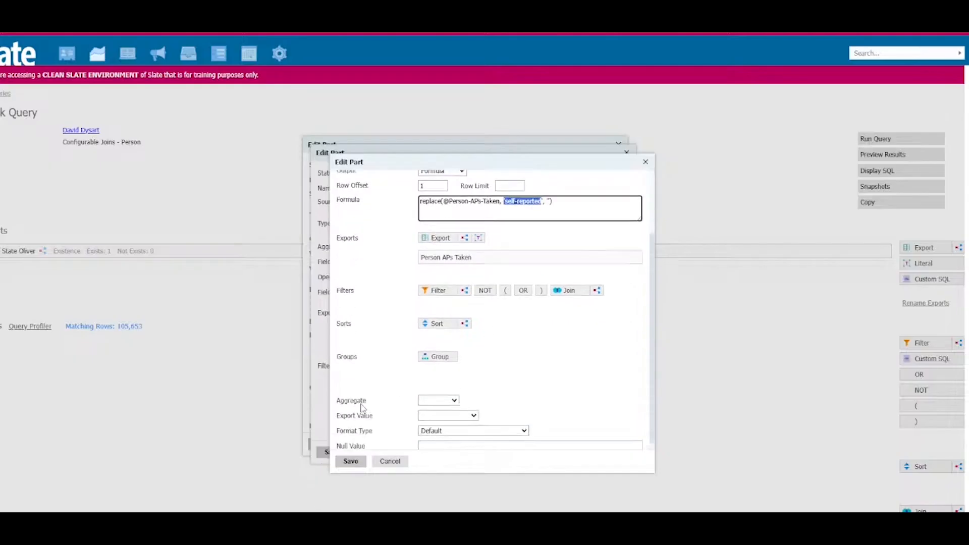
{"action": "left_click", "coordinate": [427, 422]}
{"action": "left_click", "coordinate": [483, 292]}
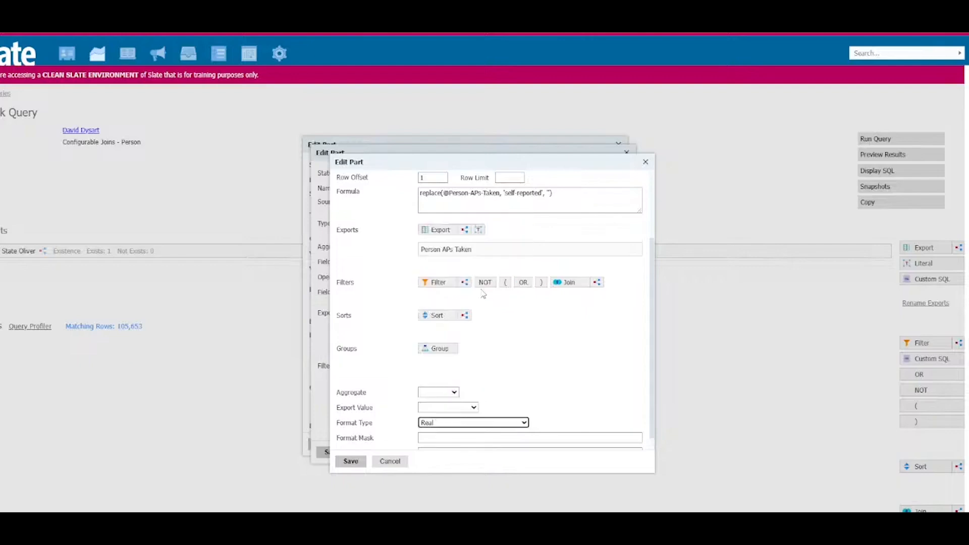
{"action": "scroll", "coordinate": [366, 438], "scroll_direction": "down", "scroll_amount": 1}
{"action": "left_click", "coordinate": [448, 438]}
{"action": "type", "text": "0"}
{"action": "left_click", "coordinate": [350, 461]}
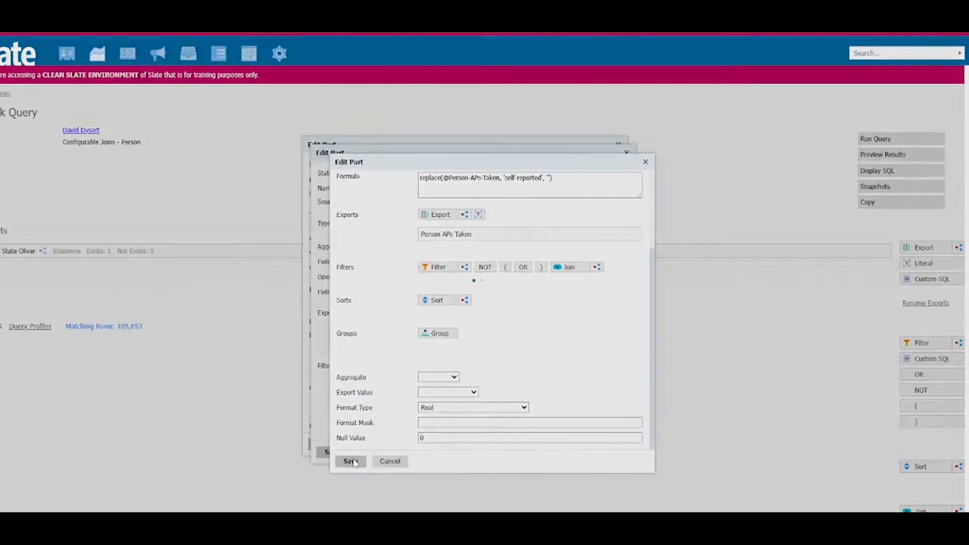
Step: Set the APs Taken filter's Field 1 to APs Taken Cleaned and its operator to >=
{"action": "left_click", "coordinate": [452, 263]}
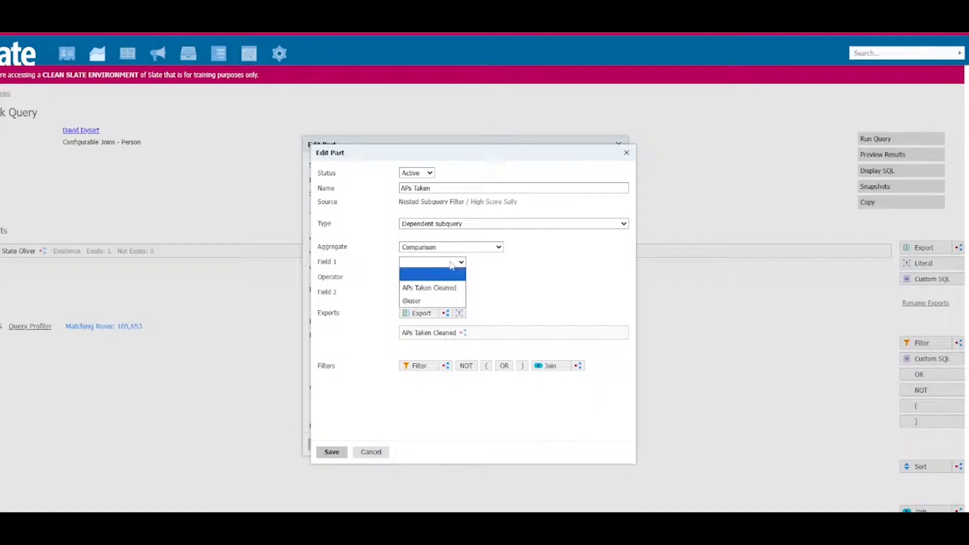
{"action": "left_click", "coordinate": [449, 284]}
{"action": "left_click", "coordinate": [417, 279]}
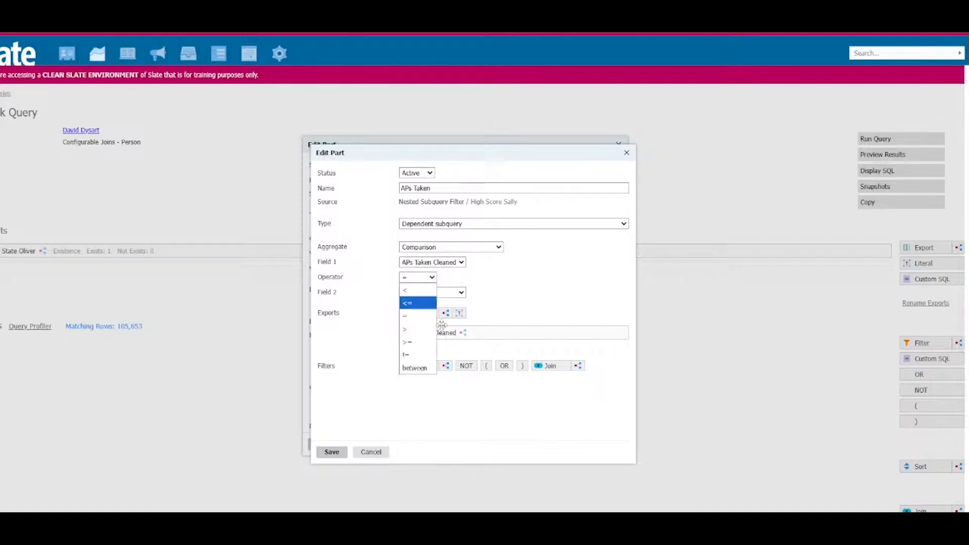
{"action": "left_click", "coordinate": [418, 343]}
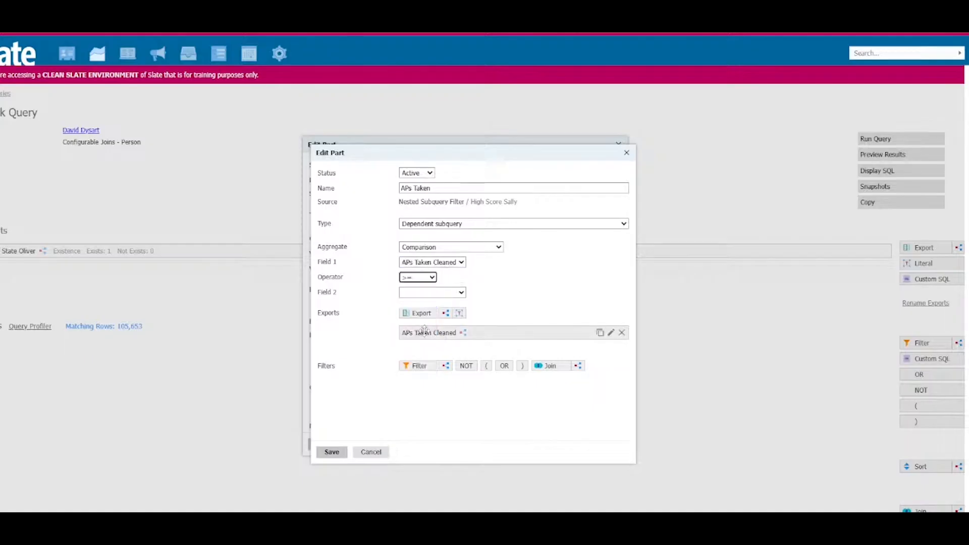
{"action": "left_click", "coordinate": [452, 294]}
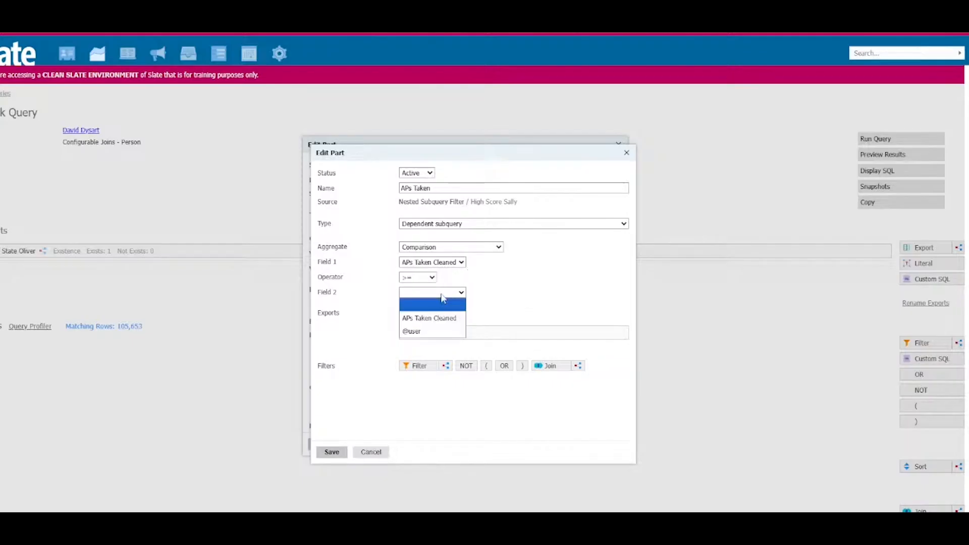
{"action": "left_click", "coordinate": [444, 278]}
Step: Add a literal export named 3 with the value 3 to the APs Taken filter
{"action": "left_click", "coordinate": [460, 315]}
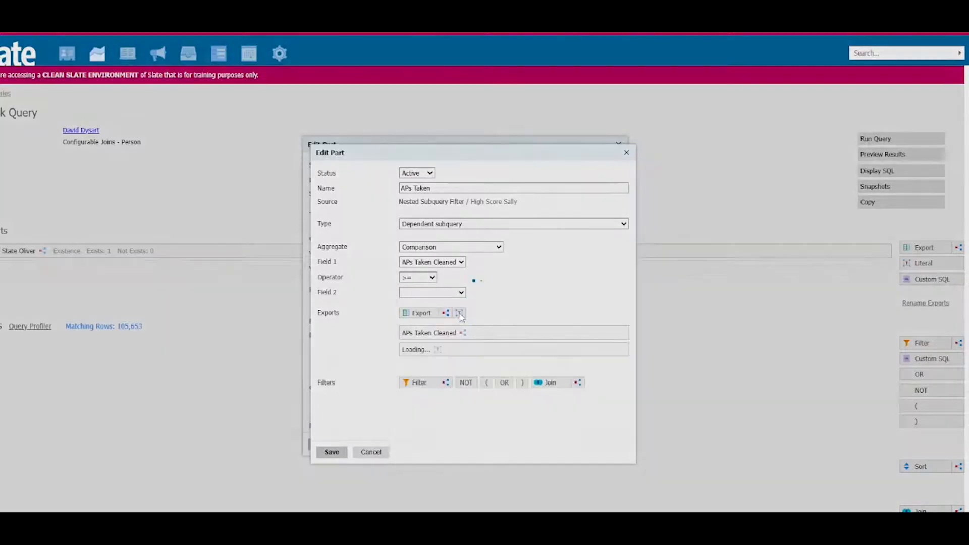
{"action": "left_click", "coordinate": [440, 197]}
{"action": "type", "text": "3"}
{"action": "key", "text": "Tab"}
{"action": "type", "text": "3"}
{"action": "left_click", "coordinate": [340, 460]}
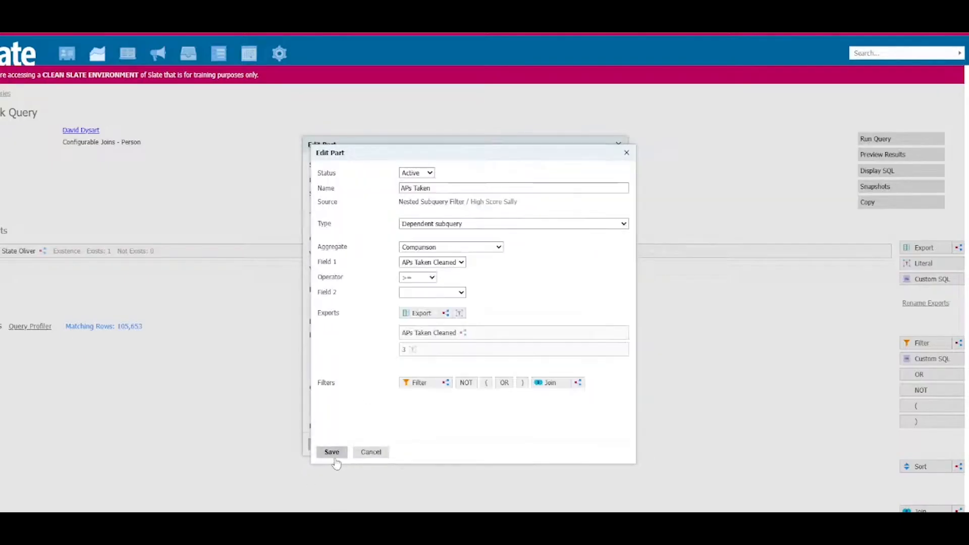
Step: Set the comparison's Field 2 to the literal 3 and save the APs Taken filter
{"action": "left_click", "coordinate": [447, 293]}
{"action": "left_click", "coordinate": [436, 341]}
{"action": "left_click", "coordinate": [329, 452]}
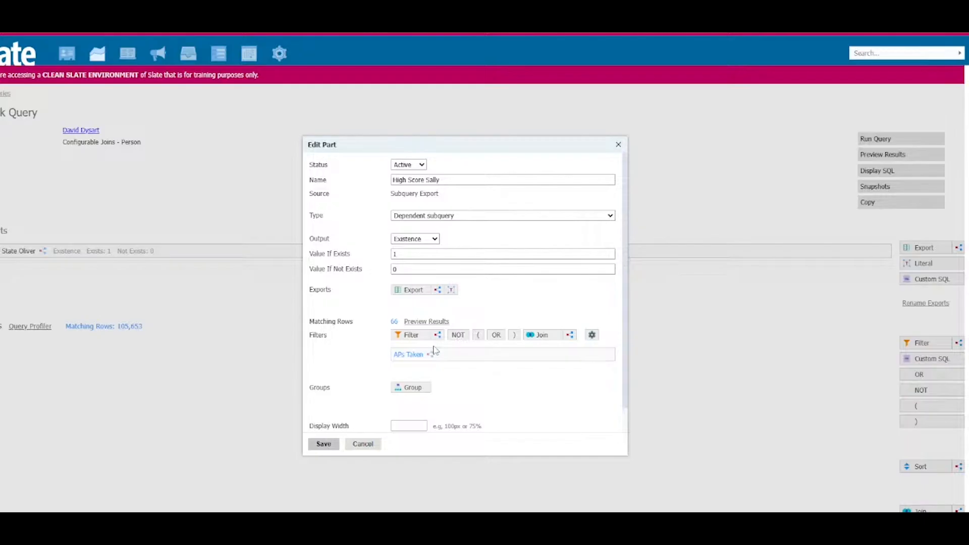
Step: Add an OR and a nested subquery filter named "Percent Adults at least Bachelors" with the Comparison aggregate to High Score Sally
{"action": "left_click", "coordinate": [496, 336]}
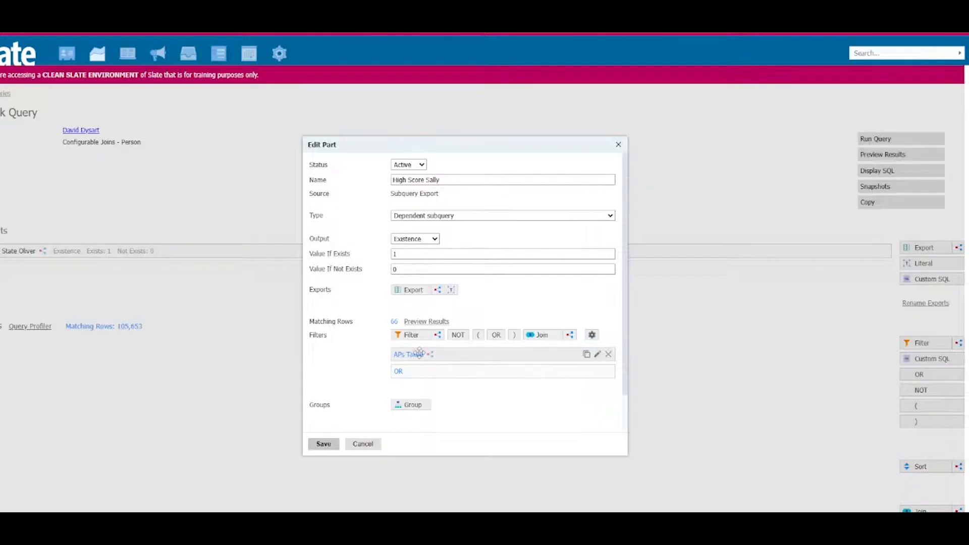
{"action": "left_click", "coordinate": [438, 336]}
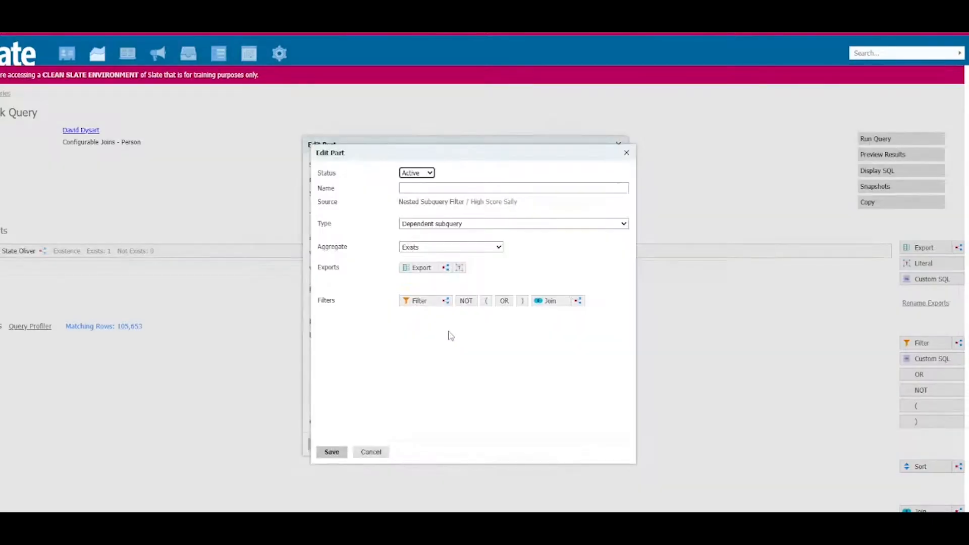
{"action": "left_click", "coordinate": [437, 247]}
{"action": "left_click", "coordinate": [447, 285]}
{"action": "left_click", "coordinate": [440, 189]}
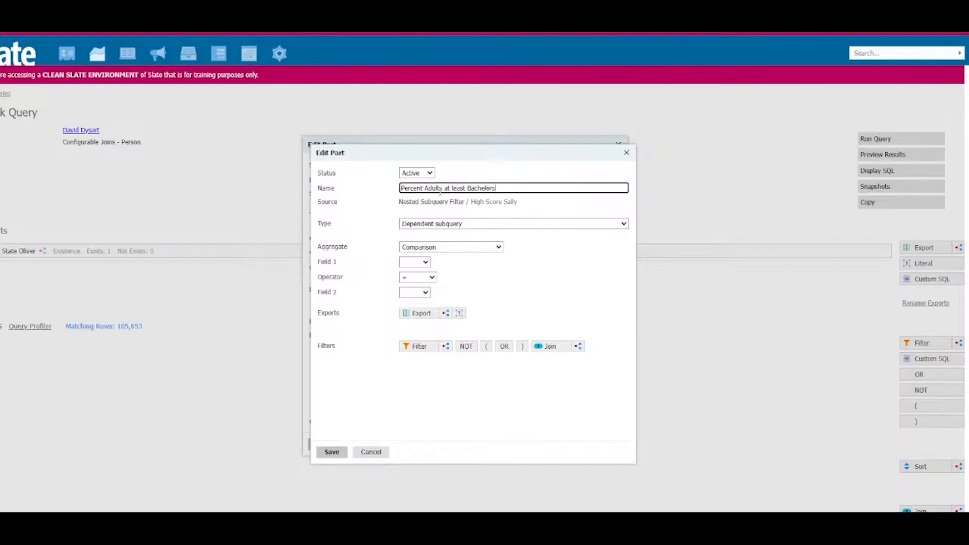
Step: Add the direct Person export Percent of Adults with at least a Bachelors to the new filter
{"action": "left_click", "coordinate": [424, 315]}
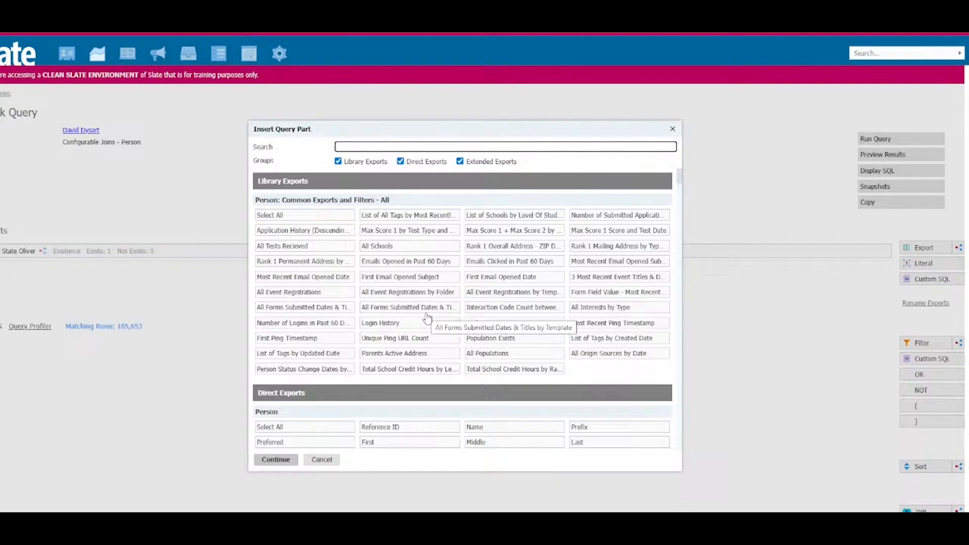
{"action": "type", "text": "bachelors"}
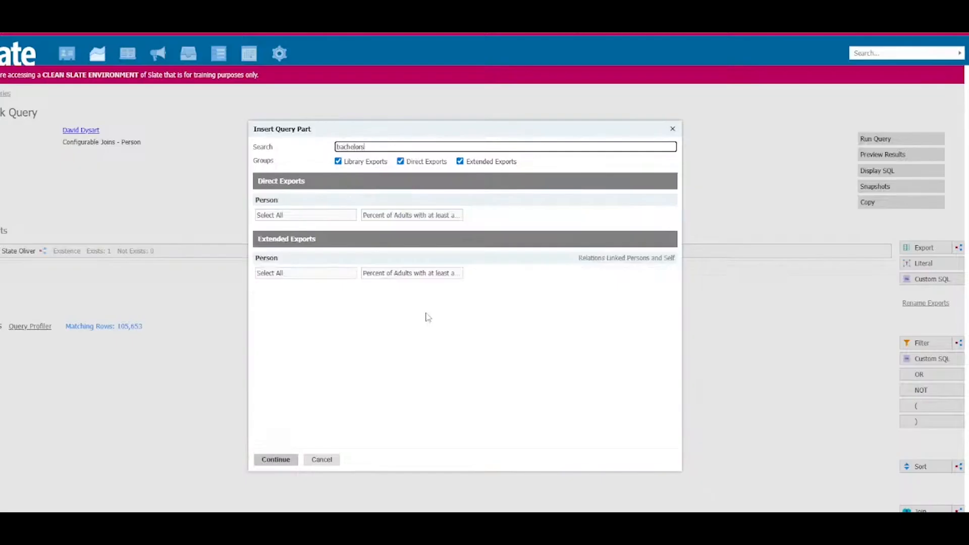
{"action": "left_click", "coordinate": [438, 216]}
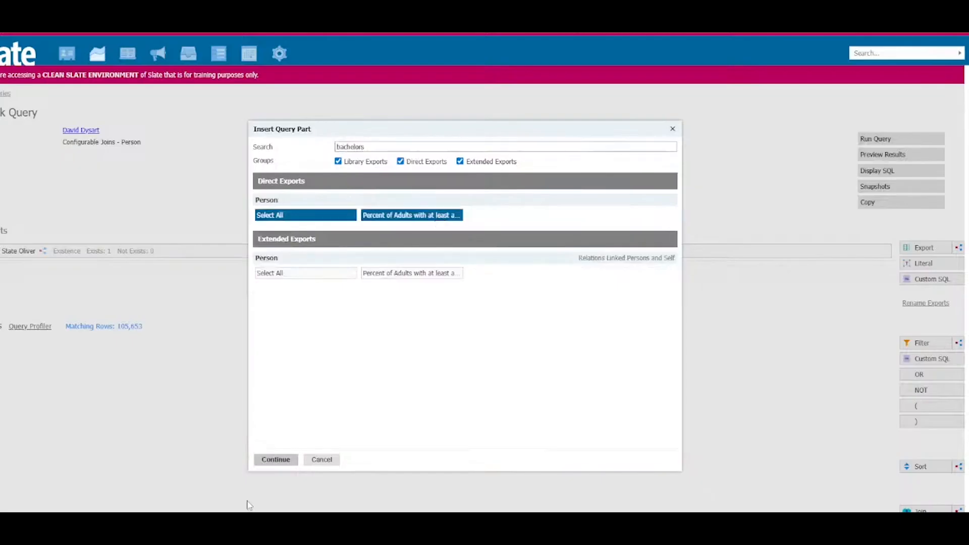
{"action": "left_click", "coordinate": [269, 459]}
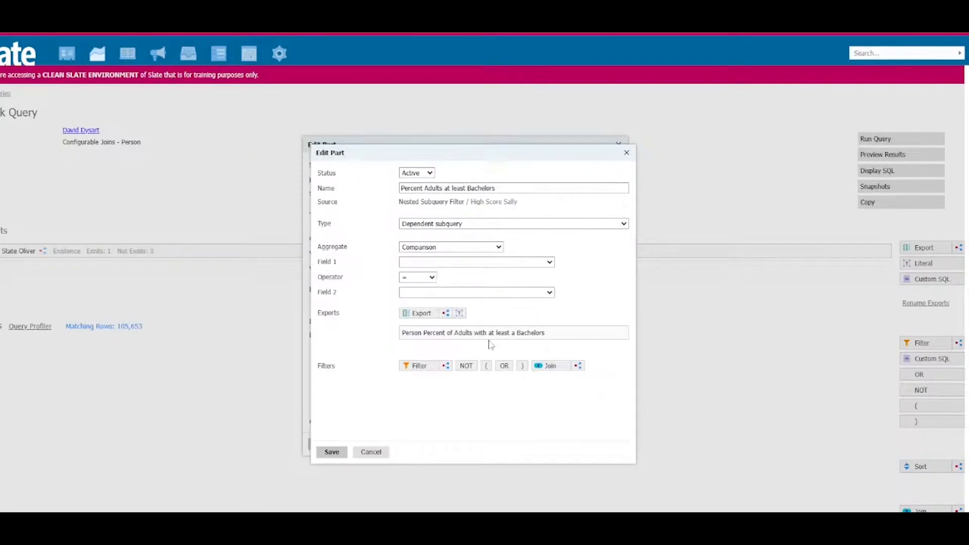
Step: Set the direct bachelors percentage export's format type to Real and its null value to 0
{"action": "left_click", "coordinate": [432, 332]}
{"action": "left_click", "coordinate": [433, 276]}
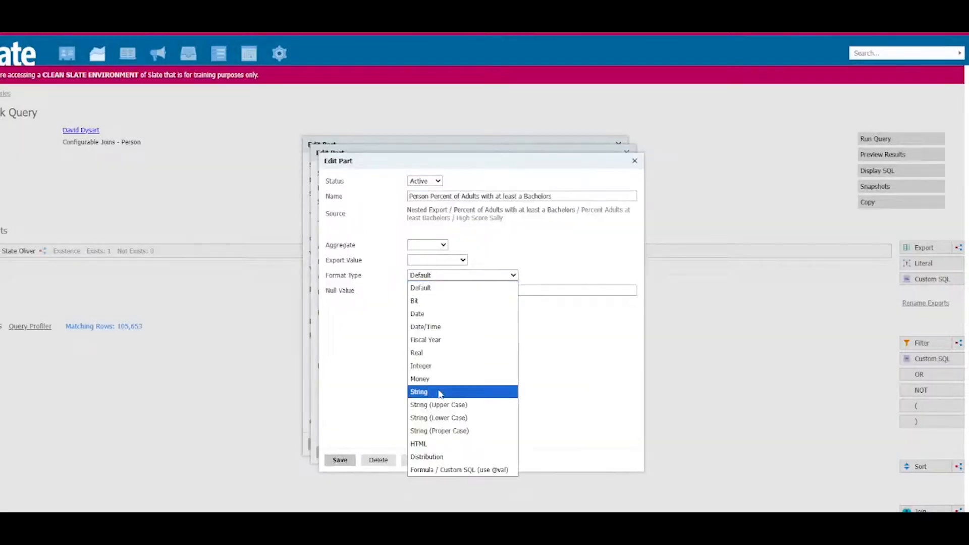
{"action": "left_click", "coordinate": [434, 353]}
{"action": "left_click", "coordinate": [340, 460]}
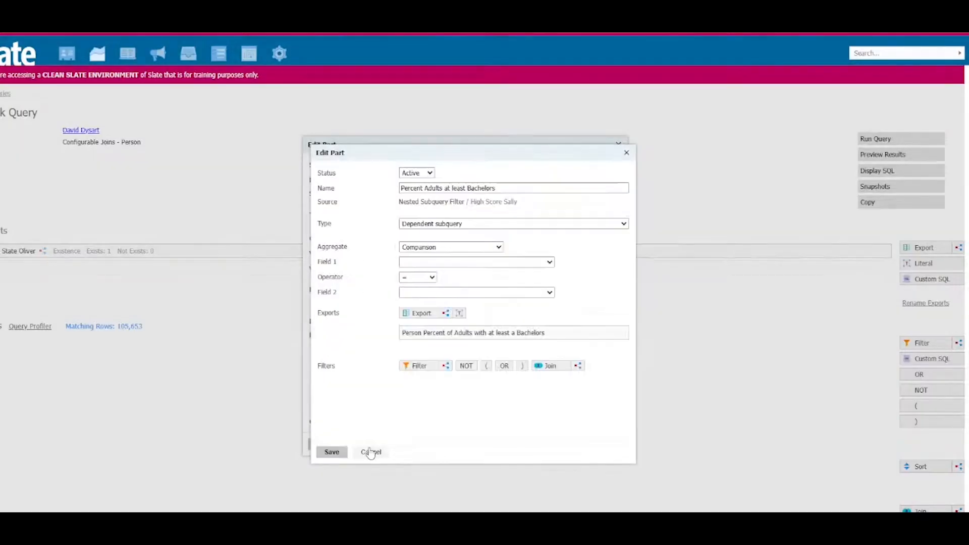
{"action": "left_click", "coordinate": [464, 333]}
{"action": "left_click", "coordinate": [428, 305]}
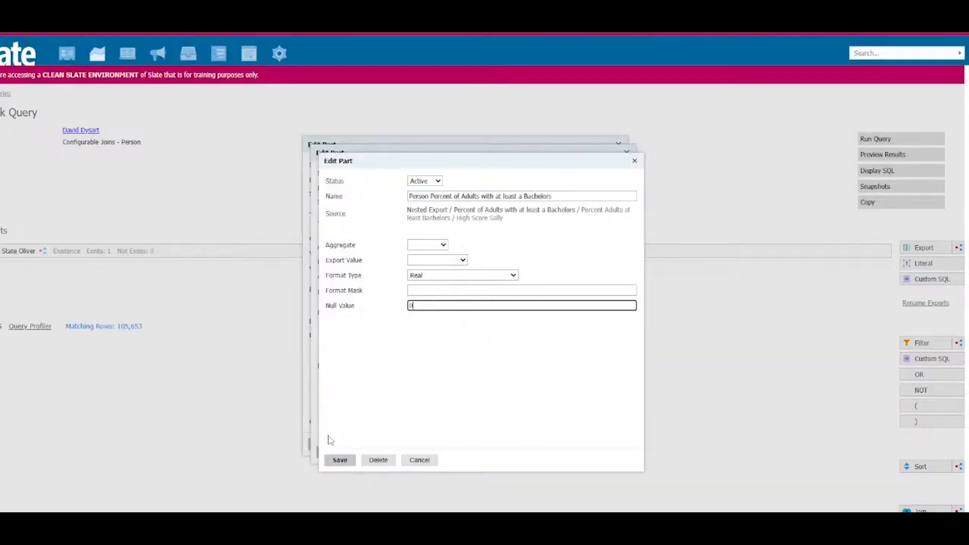
{"action": "left_click", "coordinate": [339, 460]}
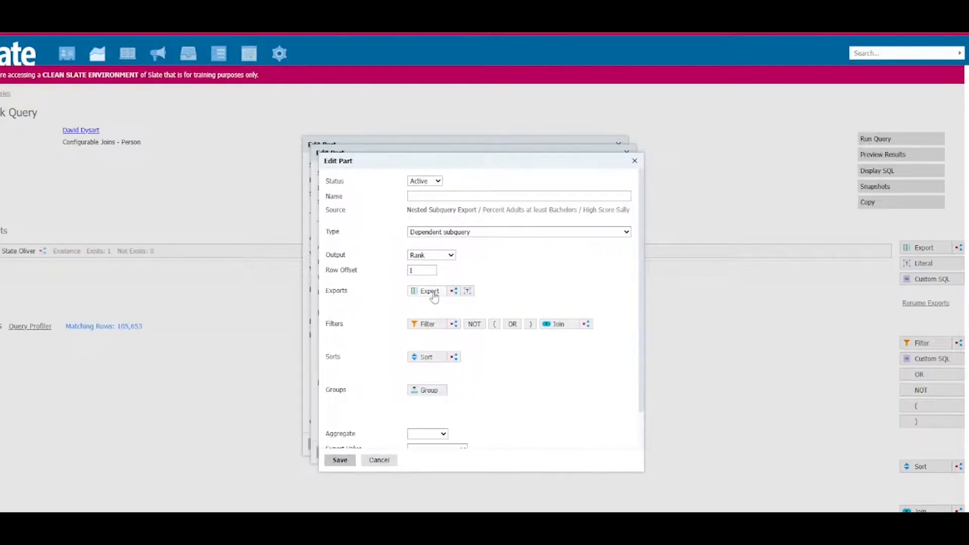
Step: Add a nested subquery export to the filter containing the direct Person export Percent of Adults with at least a Bachelors
{"action": "left_click", "coordinate": [432, 291]}
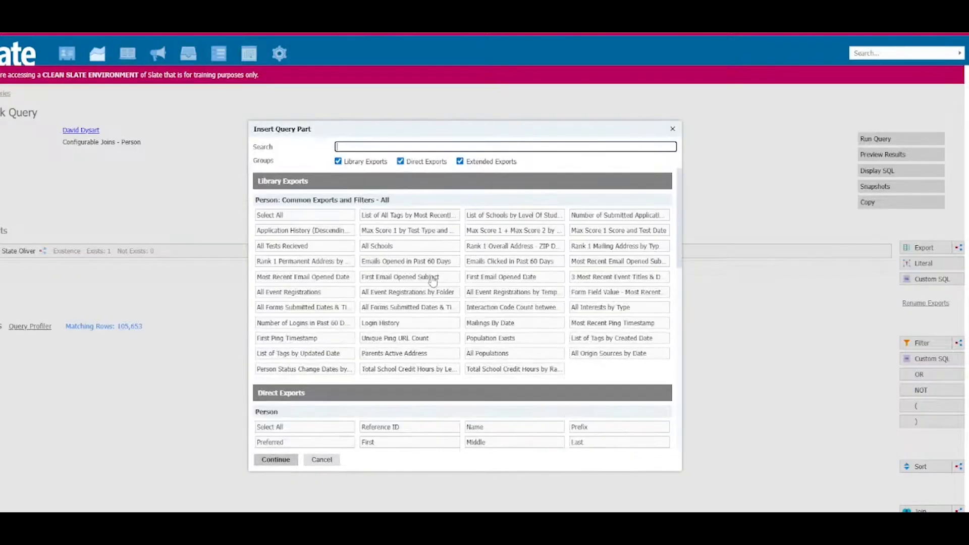
{"action": "type", "text": "bachelors"}
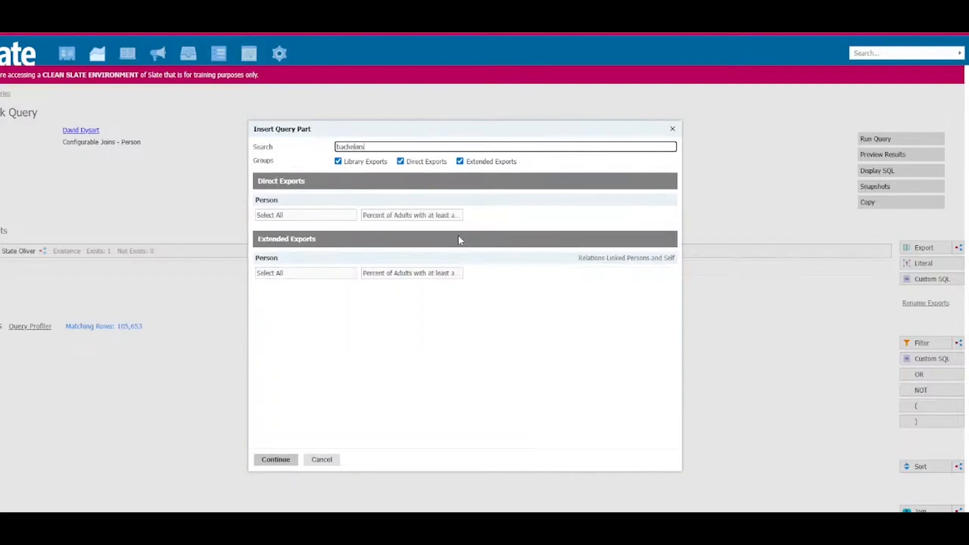
{"action": "left_click", "coordinate": [429, 216]}
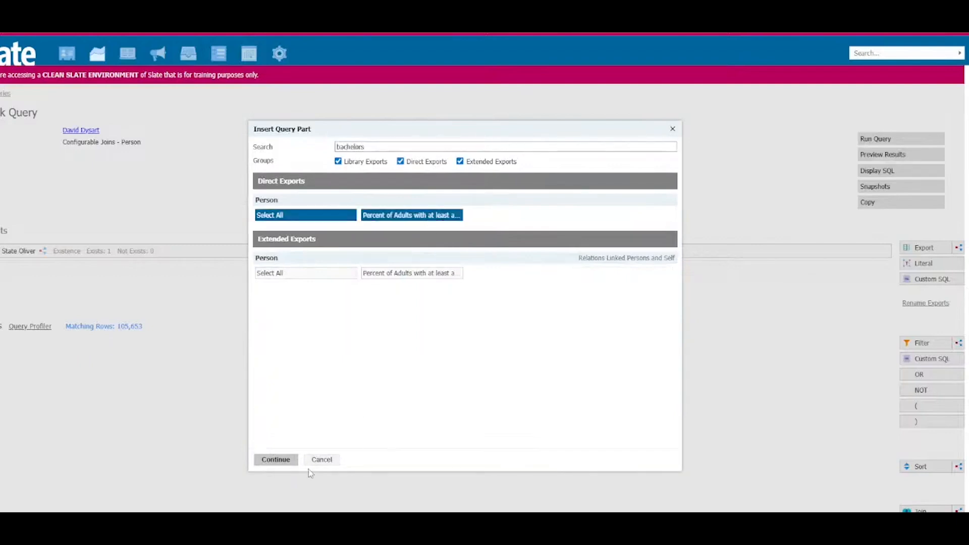
{"action": "left_click", "coordinate": [276, 459]}
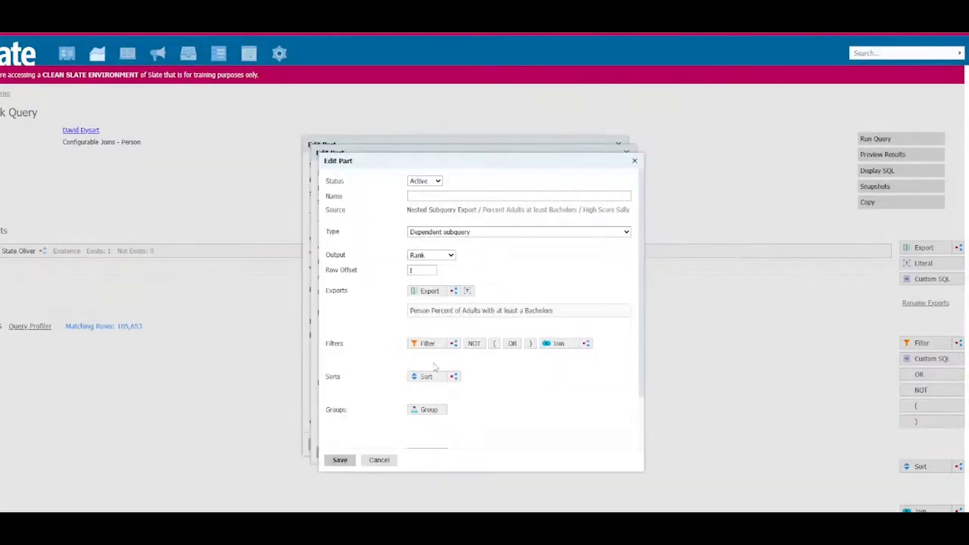
Step: Set the nested subquery export's output to Coalesce and its bachelors percentage export's format type to Real
{"action": "left_click", "coordinate": [437, 260]}
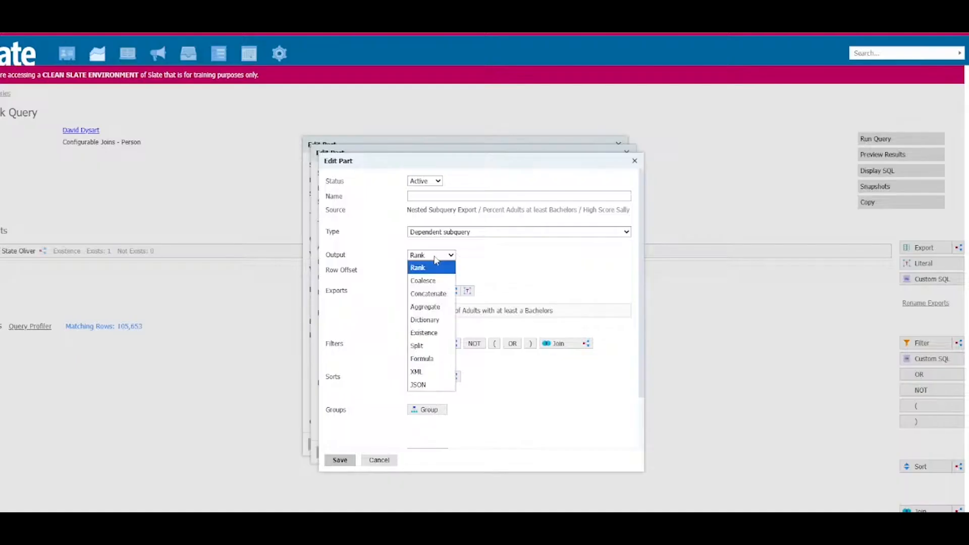
{"action": "left_click", "coordinate": [432, 281]}
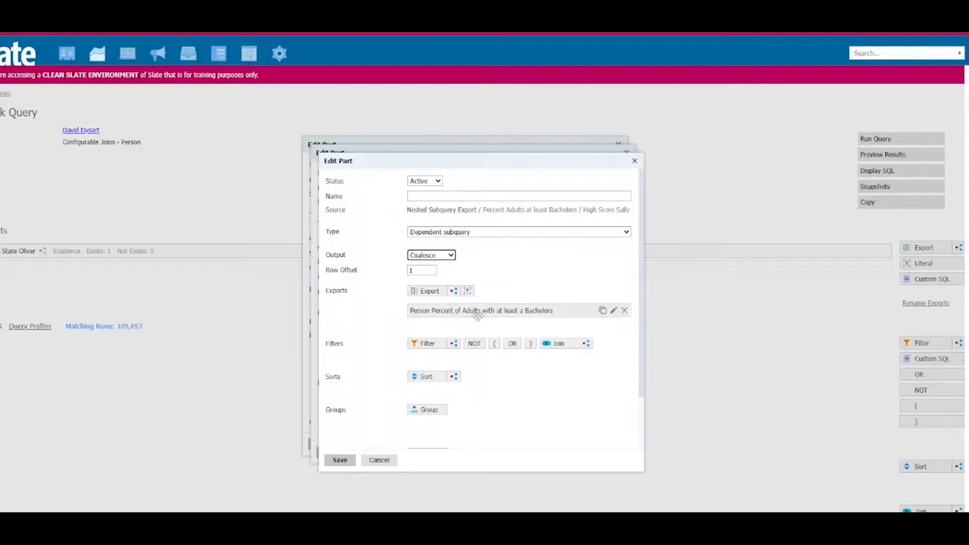
{"action": "left_click", "coordinate": [477, 314]}
{"action": "left_click", "coordinate": [449, 286]}
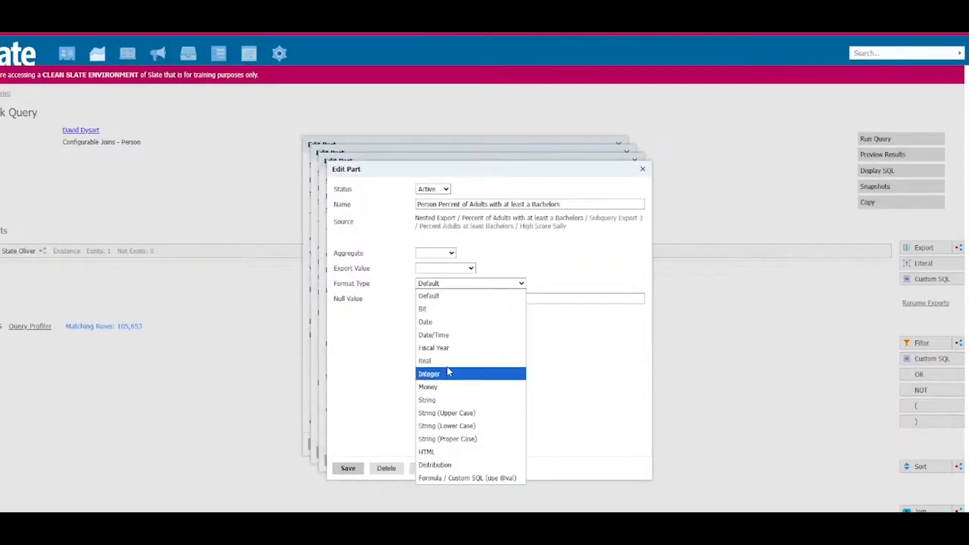
{"action": "left_click", "coordinate": [447, 361]}
{"action": "left_click", "coordinate": [348, 468]}
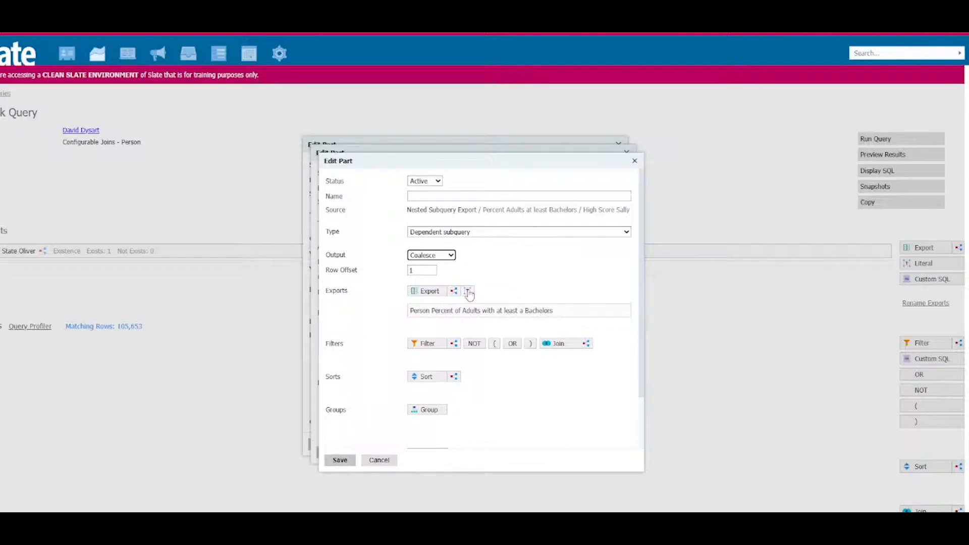
Step: Add a literal named .15 with the value .15 to the nested Coalesce subquery export
{"action": "left_click", "coordinate": [467, 292]}
{"action": "left_click", "coordinate": [435, 203]}
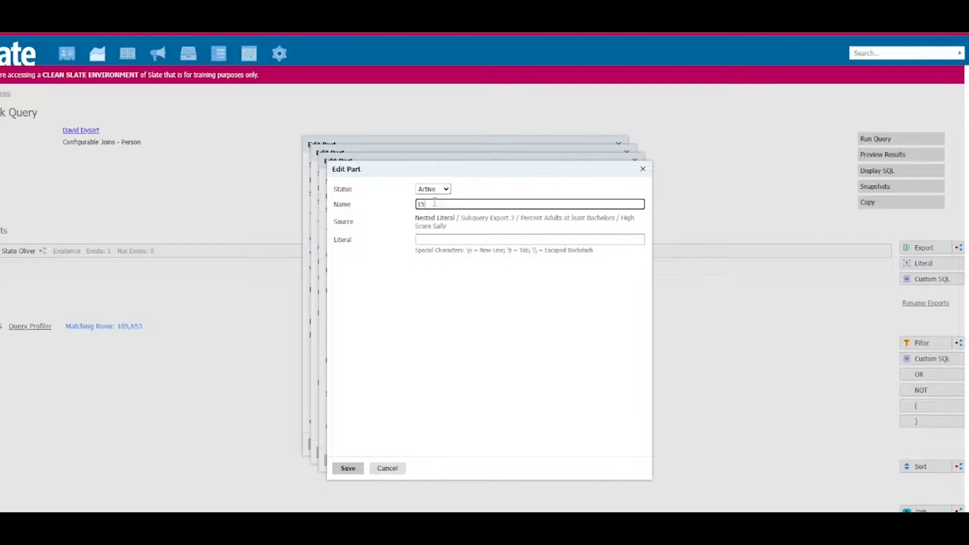
{"action": "left_click", "coordinate": [439, 239]}
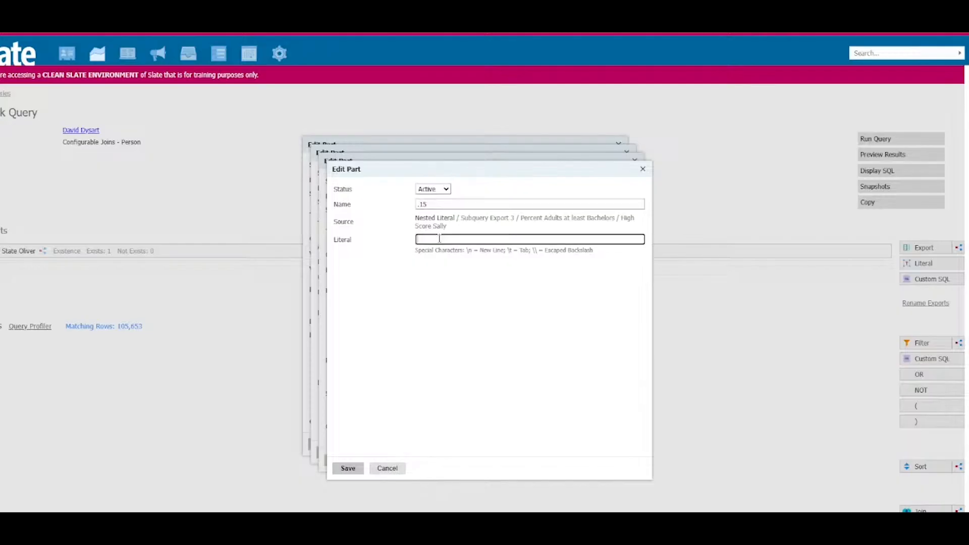
{"action": "type", "text": ".15"}
{"action": "left_click", "coordinate": [348, 469]}
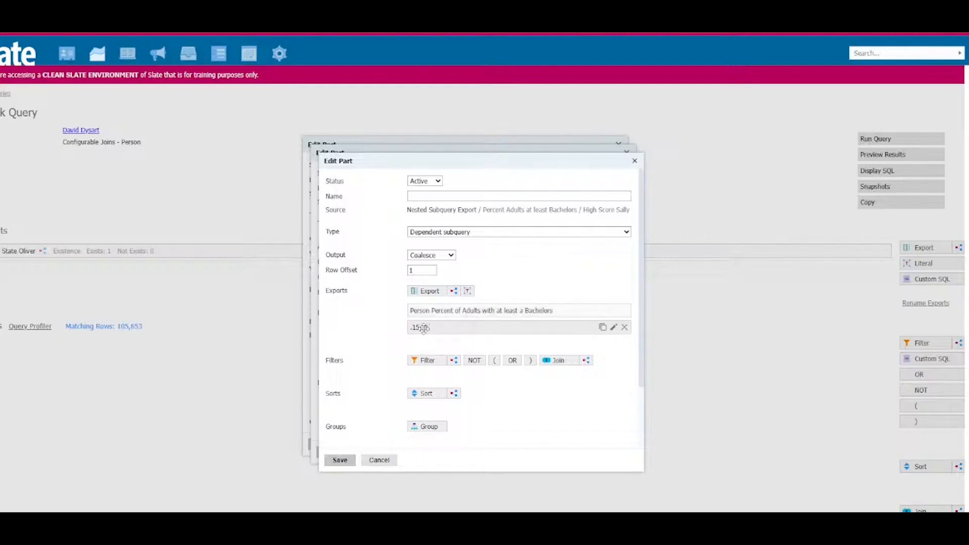
Step: Name the nested Coalesce export Percent Bachelors with Ave fallback, set its format type to Real and save it
{"action": "left_click", "coordinate": [443, 195]}
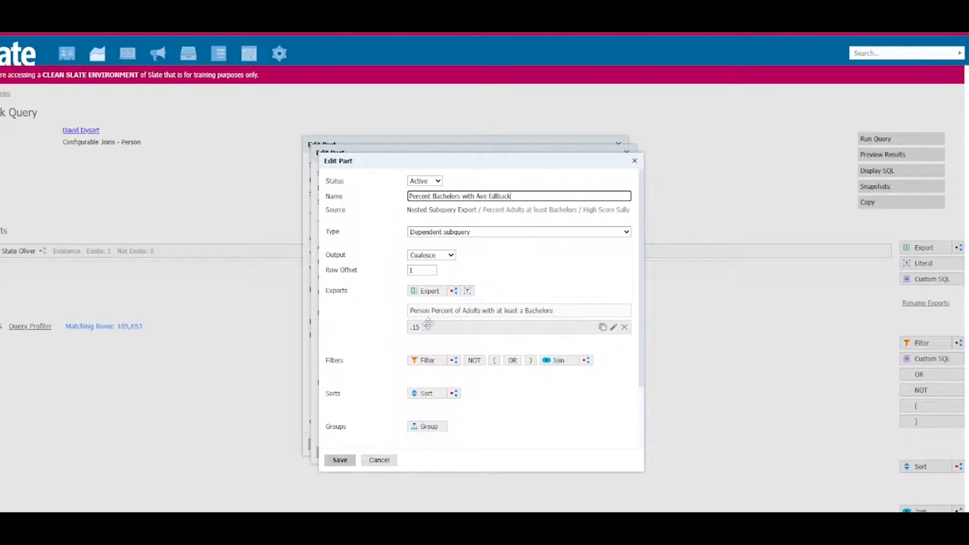
{"action": "scroll", "coordinate": [426, 324], "scroll_direction": "down", "scroll_amount": 3}
{"action": "left_click", "coordinate": [422, 436]}
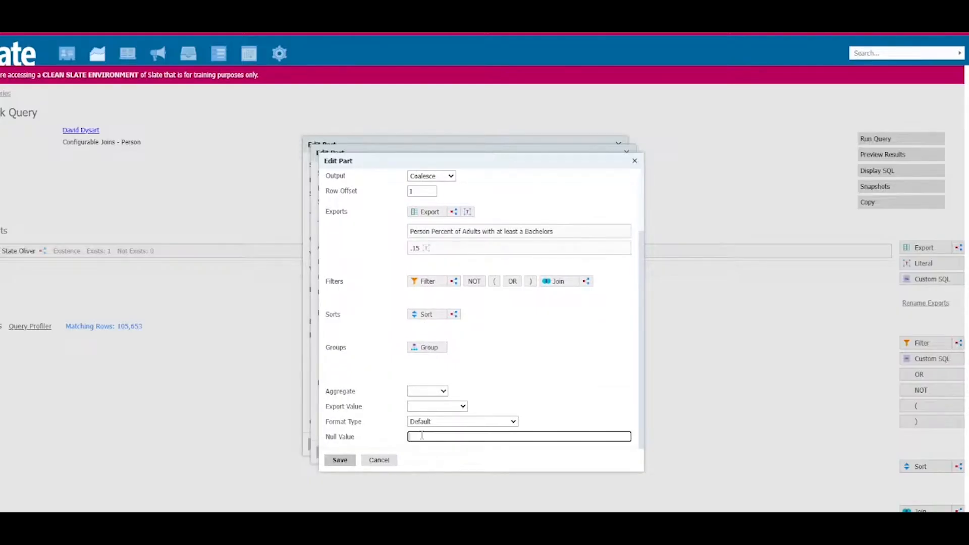
{"action": "left_click", "coordinate": [420, 422]}
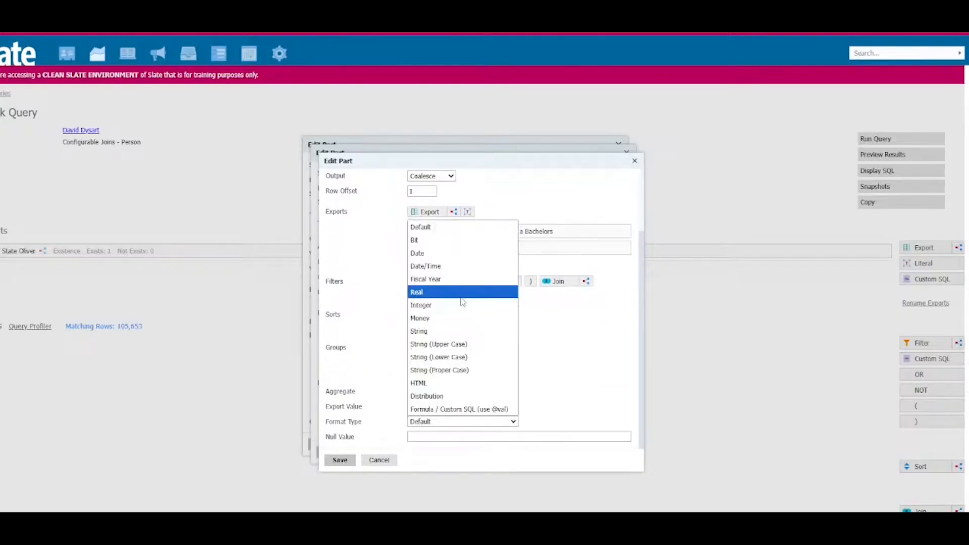
{"action": "left_click", "coordinate": [460, 297]}
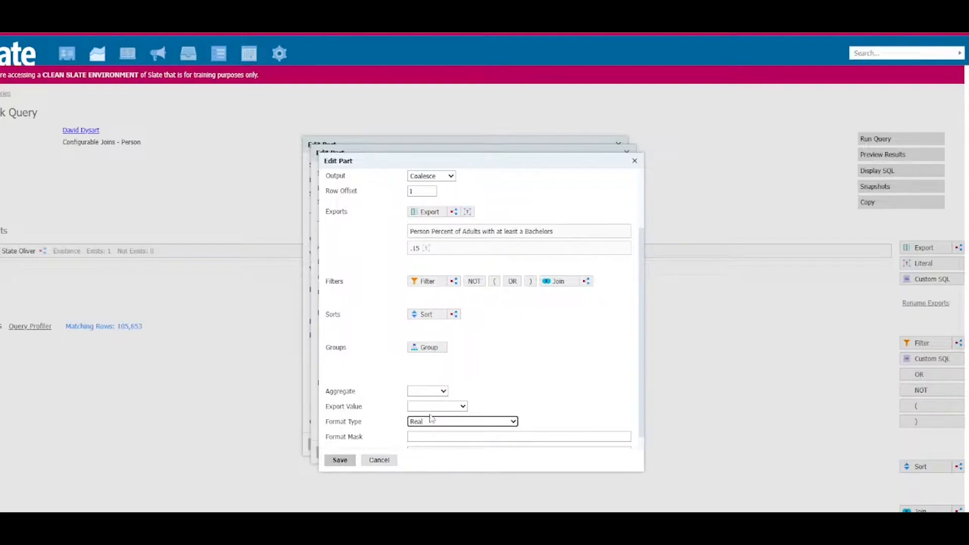
{"action": "left_click", "coordinate": [506, 422]}
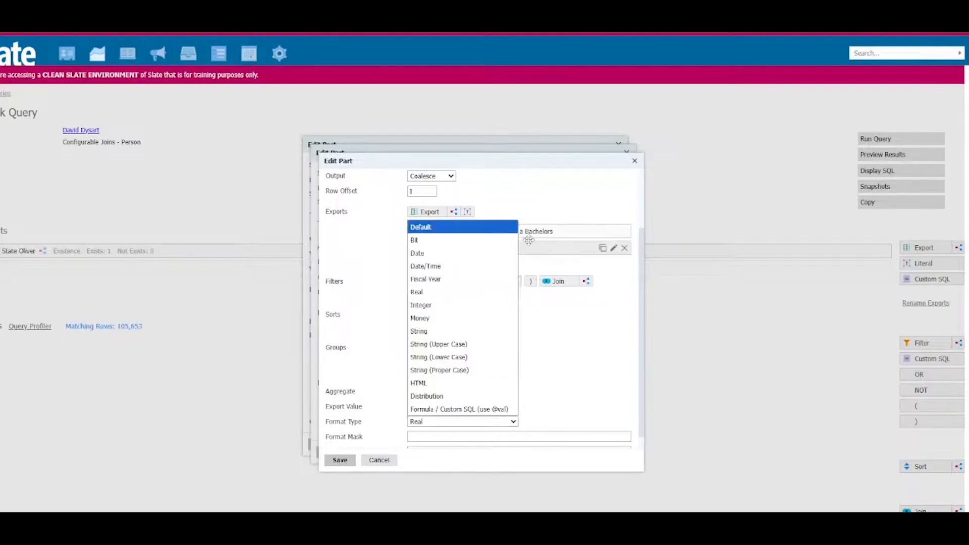
{"action": "left_click", "coordinate": [534, 343]}
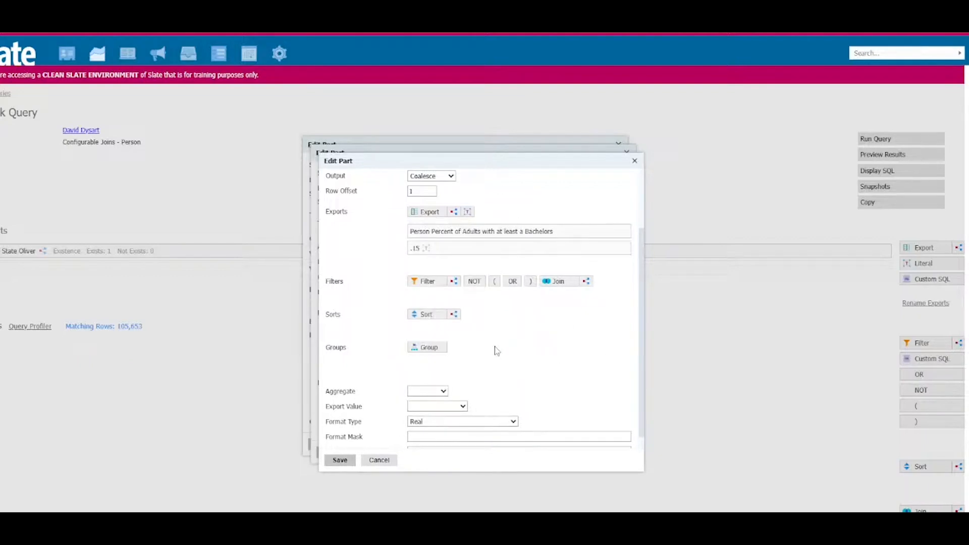
{"action": "scroll", "coordinate": [485, 359], "scroll_direction": "down", "scroll_amount": 1}
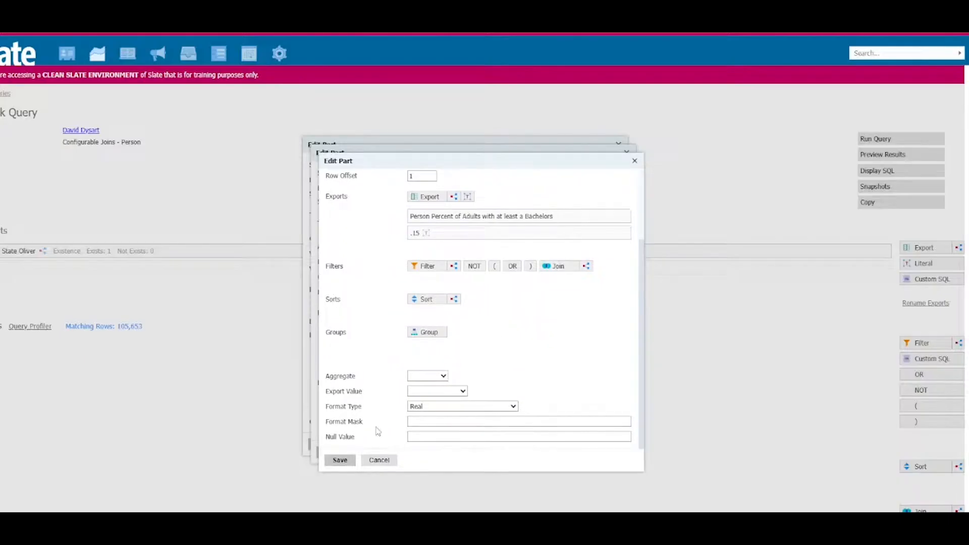
{"action": "left_click", "coordinate": [341, 463]}
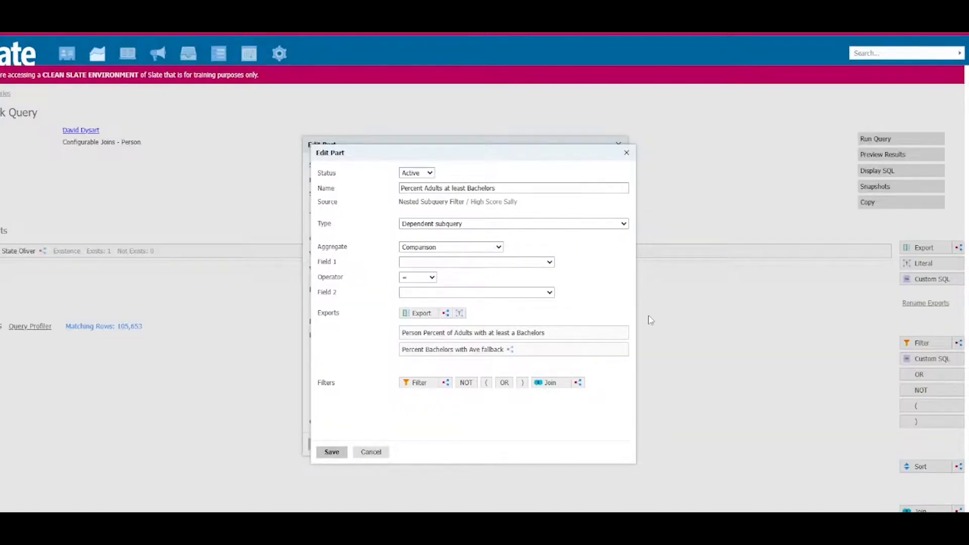
Step: Replace the direct bachelors percentage export in the filter with a literal named .30 with the value .30
{"action": "left_click", "coordinate": [622, 332]}
{"action": "left_click", "coordinate": [534, 71]}
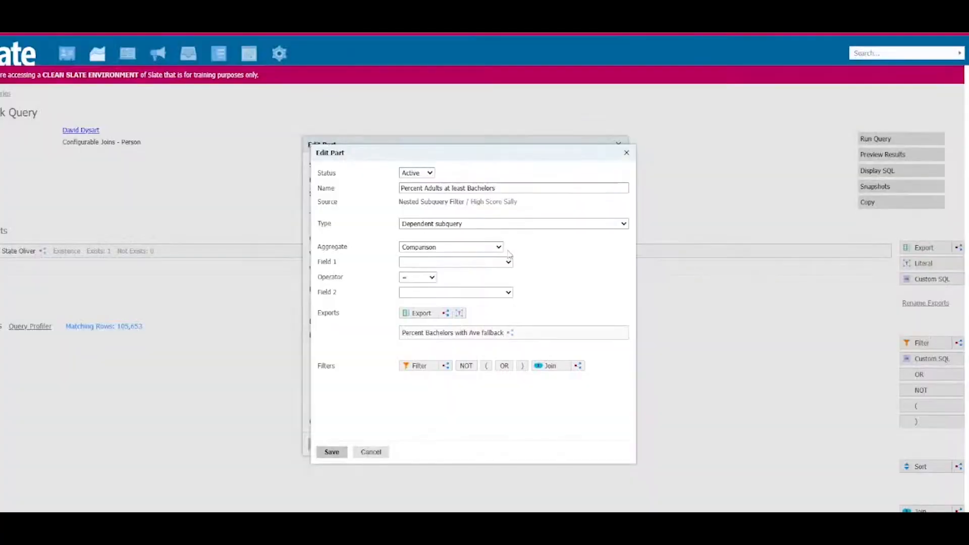
{"action": "left_click", "coordinate": [461, 314]}
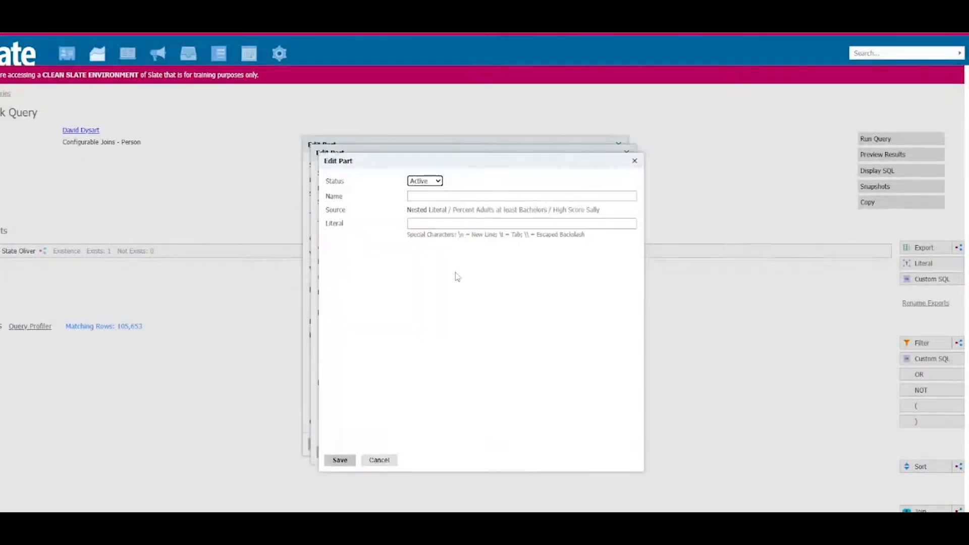
{"action": "left_click", "coordinate": [419, 197]}
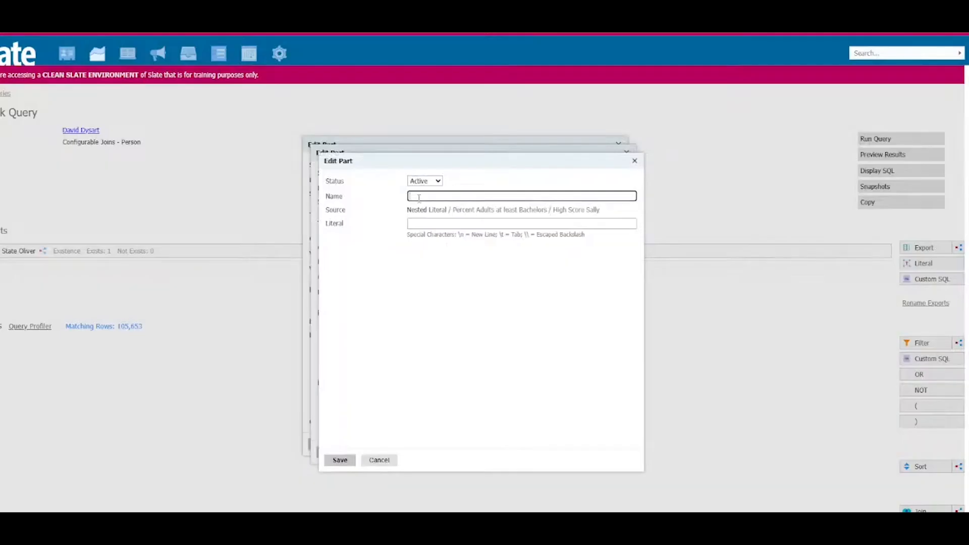
{"action": "type", "text": ".30"}
{"action": "left_click", "coordinate": [455, 223]}
{"action": "type", "text": ".30"}
{"action": "left_click", "coordinate": [341, 459]}
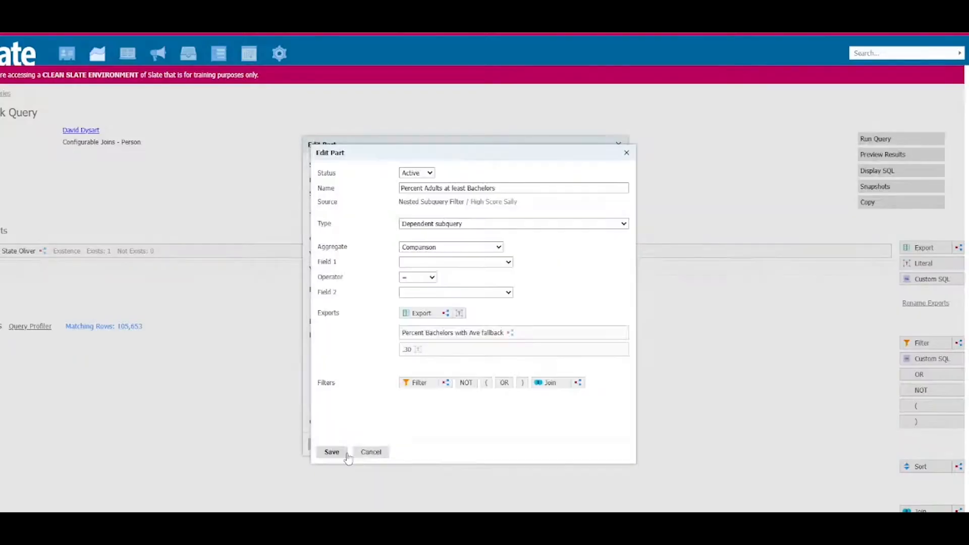
Step: Set the filter comparison to Percent Bachelors with Ave fallback >= .30, and save the filter and the High Score Sally export
{"action": "left_click", "coordinate": [457, 263]}
{"action": "left_click", "coordinate": [426, 283]}
{"action": "left_click", "coordinate": [424, 279]}
{"action": "left_click", "coordinate": [425, 341]}
{"action": "left_click", "coordinate": [432, 292]}
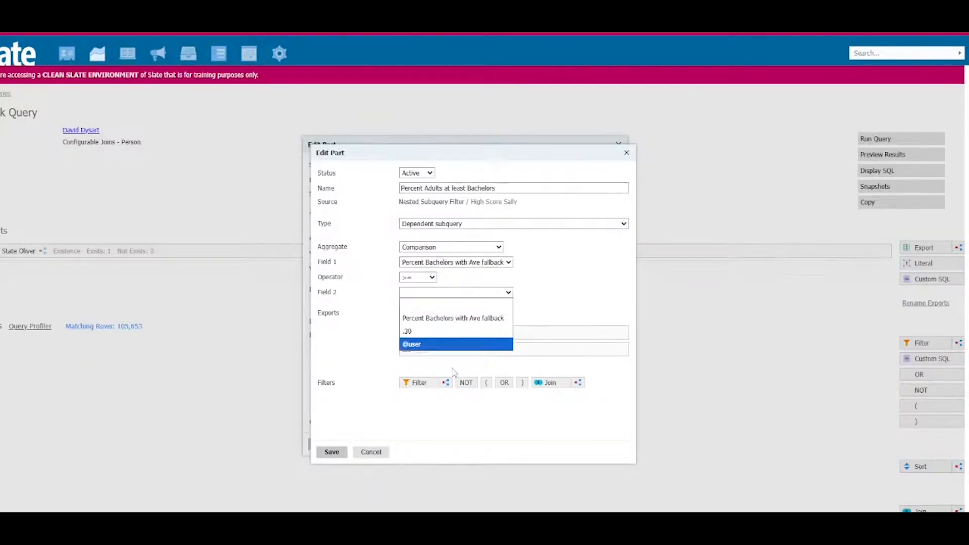
{"action": "left_click", "coordinate": [410, 331]}
{"action": "left_click", "coordinate": [332, 451]}
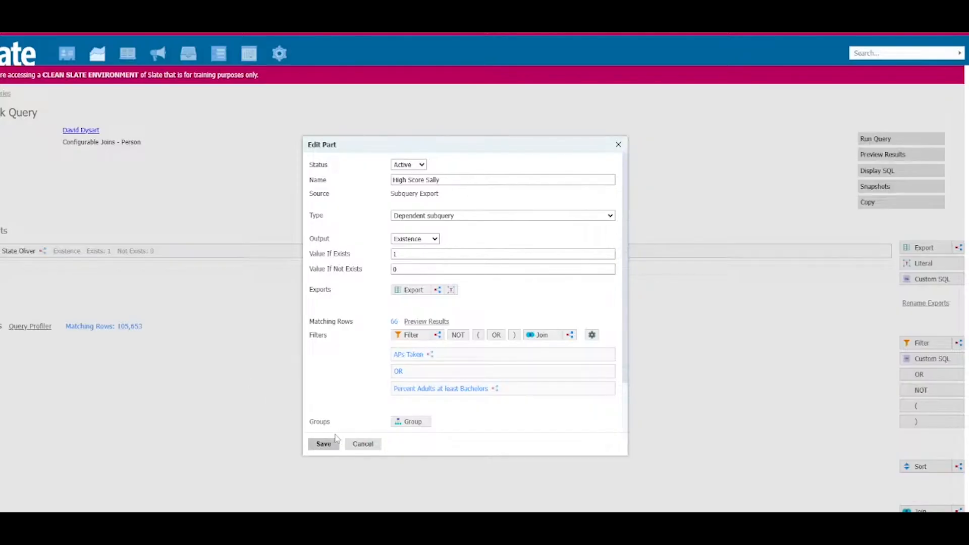
{"action": "left_click", "coordinate": [321, 445]}
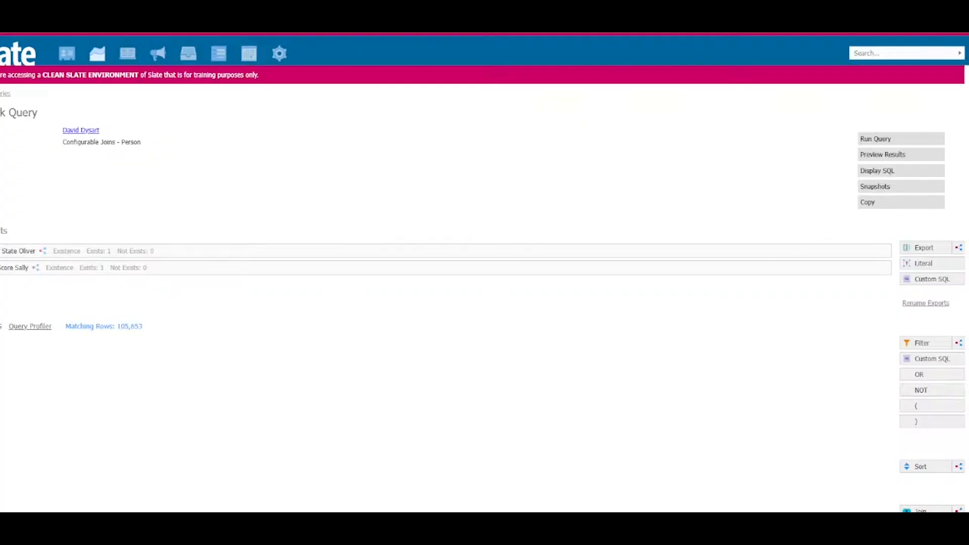
Step: Create a new subquery export named Campus Cruiser Carla with the type Dependent subquery
{"action": "left_click", "coordinate": [961, 246]}
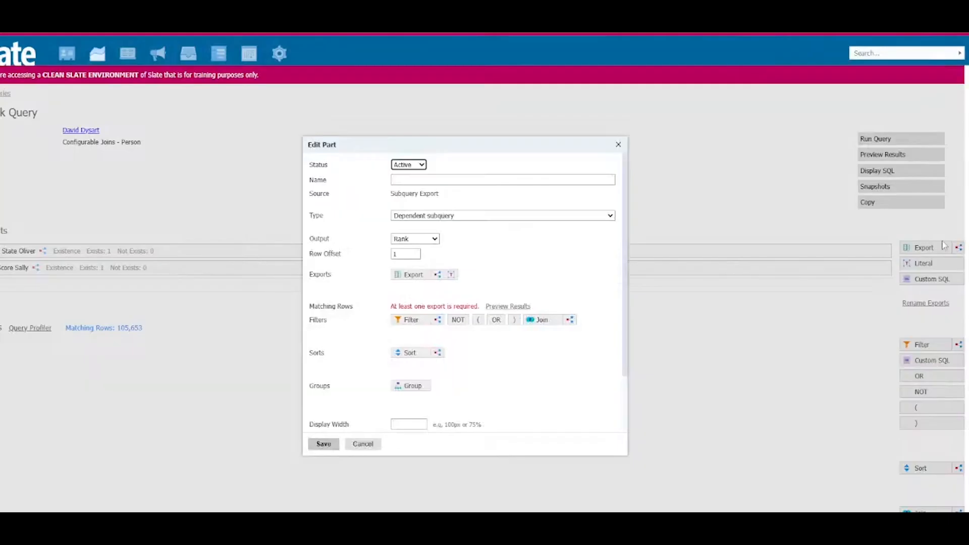
{"action": "left_click", "coordinate": [422, 180]}
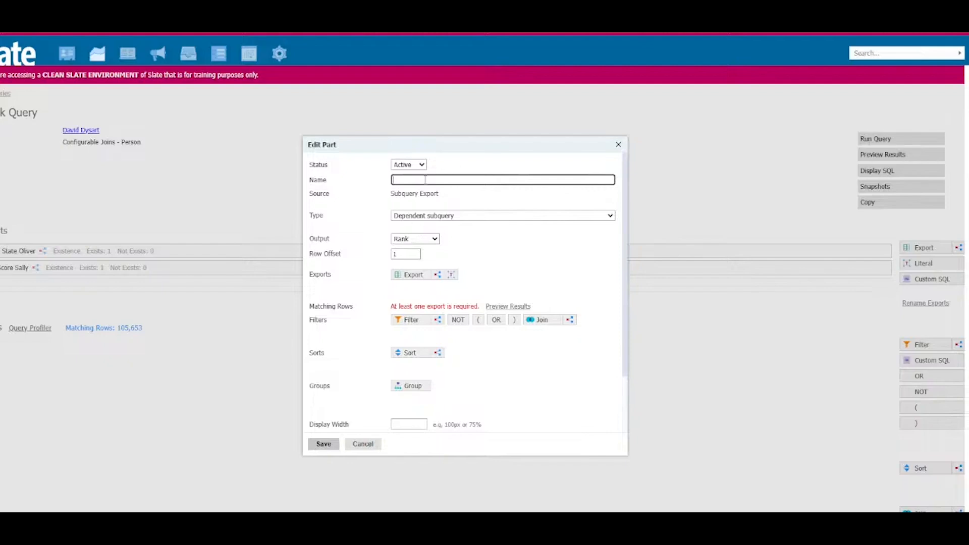
{"action": "type", "text": "Campus Cruiser Carla"}
{"action": "left_click", "coordinate": [547, 216]}
{"action": "left_click", "coordinate": [507, 223]}
{"action": "left_click", "coordinate": [419, 240]}
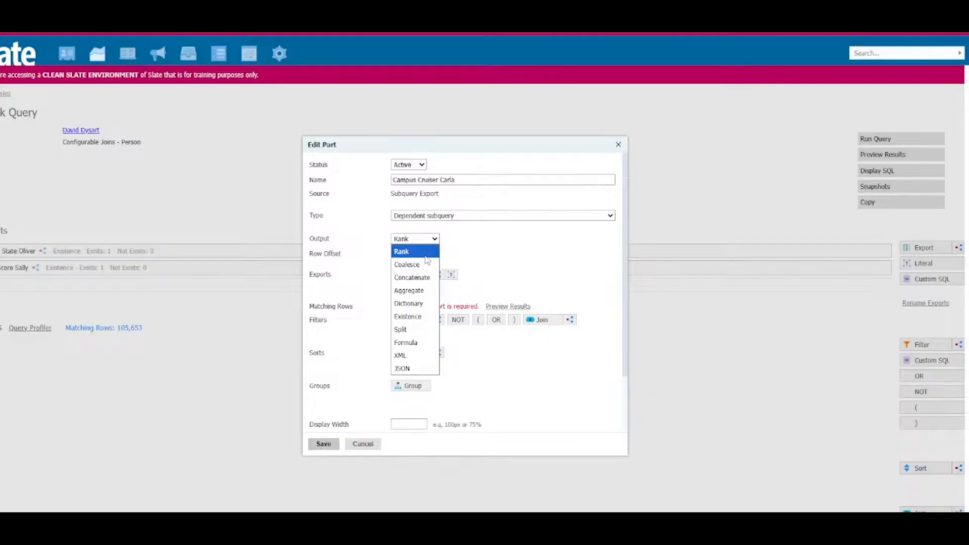
{"action": "left_click_drag", "start_coordinate": [464, 181], "coordinate": [365, 185]}
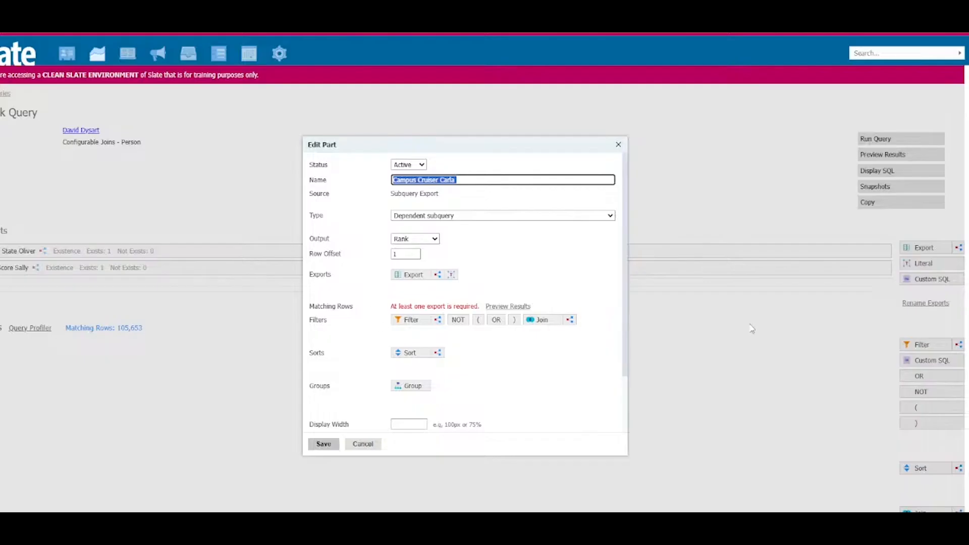
{"action": "scroll", "coordinate": [20, 485], "scroll_direction": "down", "scroll_amount": 1}
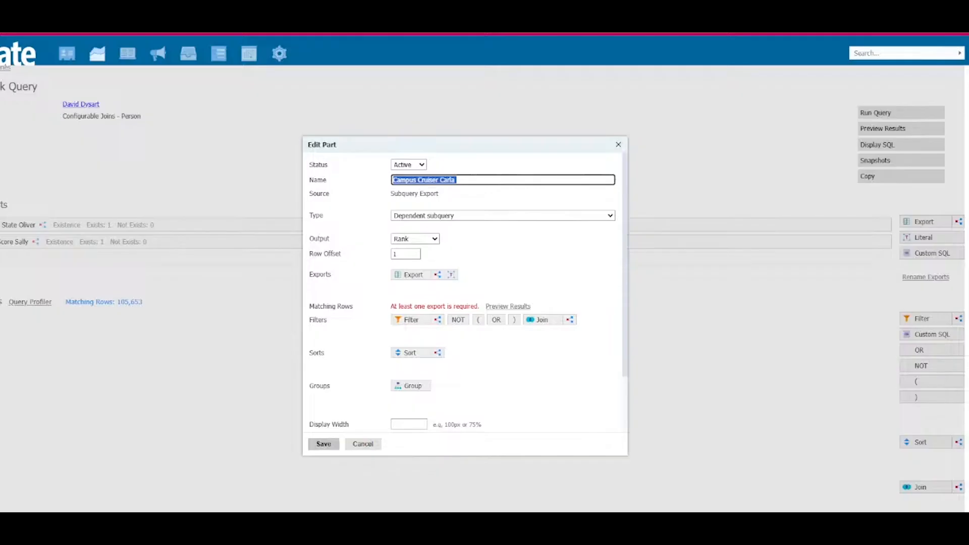
{"action": "key", "text": "alt+Tab"}
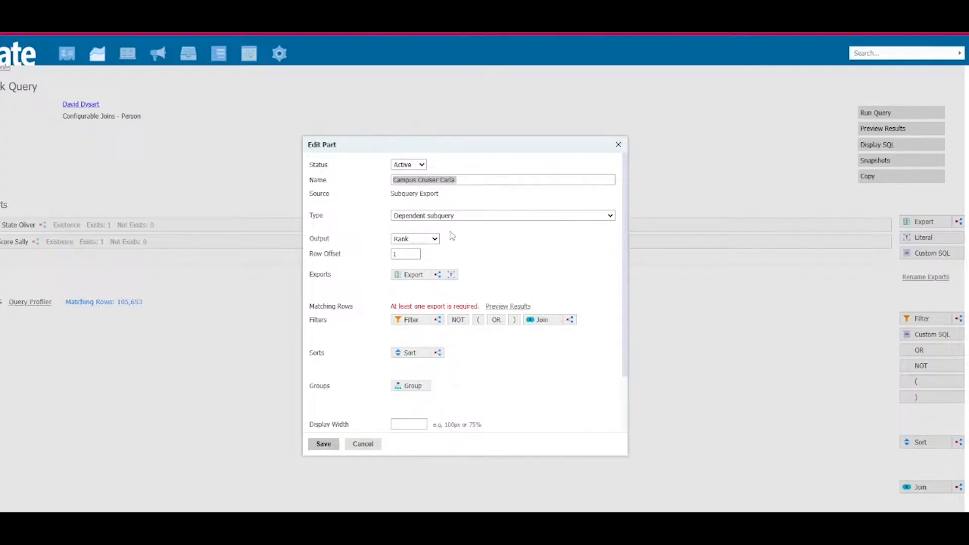
Step: Set the Campus Cruiser Carla export's output to Formula, leaving the formula empty
{"action": "left_click", "coordinate": [420, 241]}
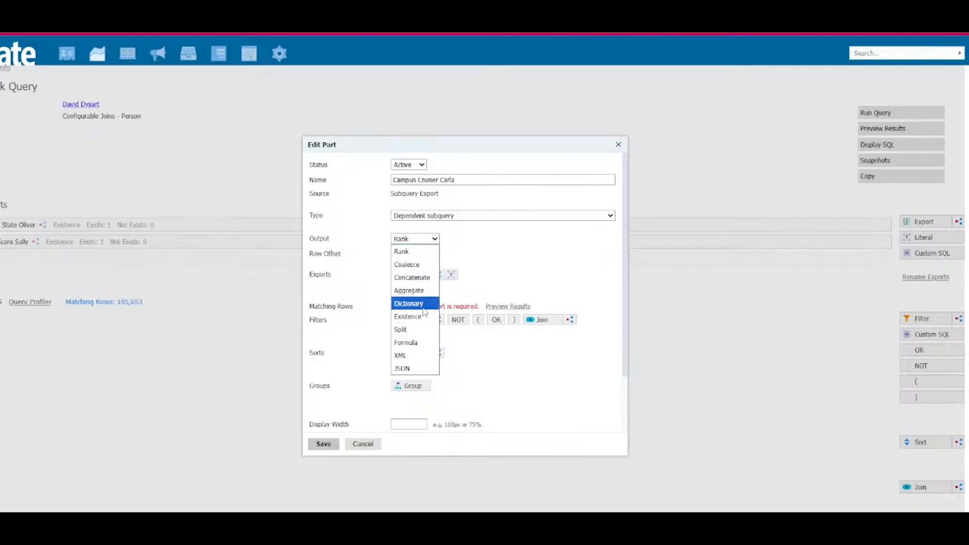
{"action": "left_click", "coordinate": [425, 345]}
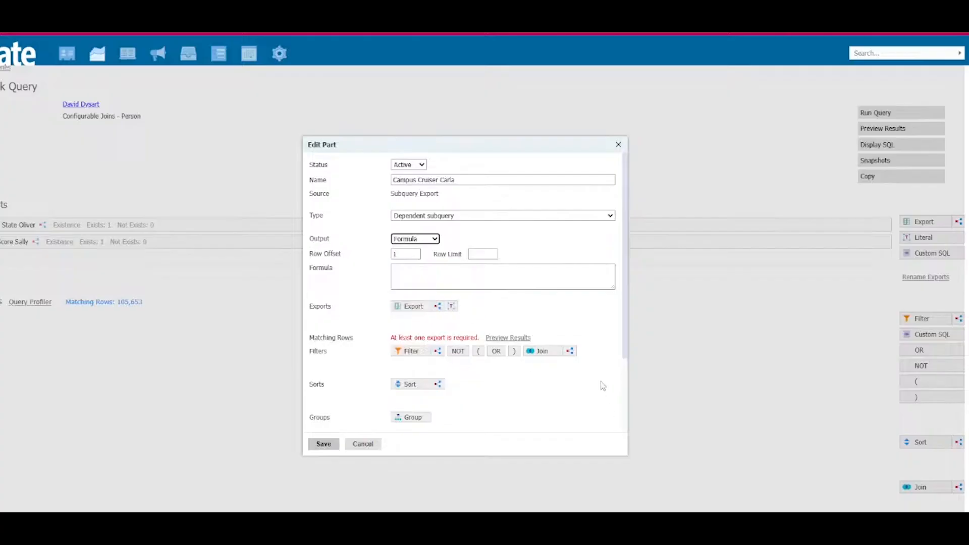
{"action": "left_click", "coordinate": [471, 276]}
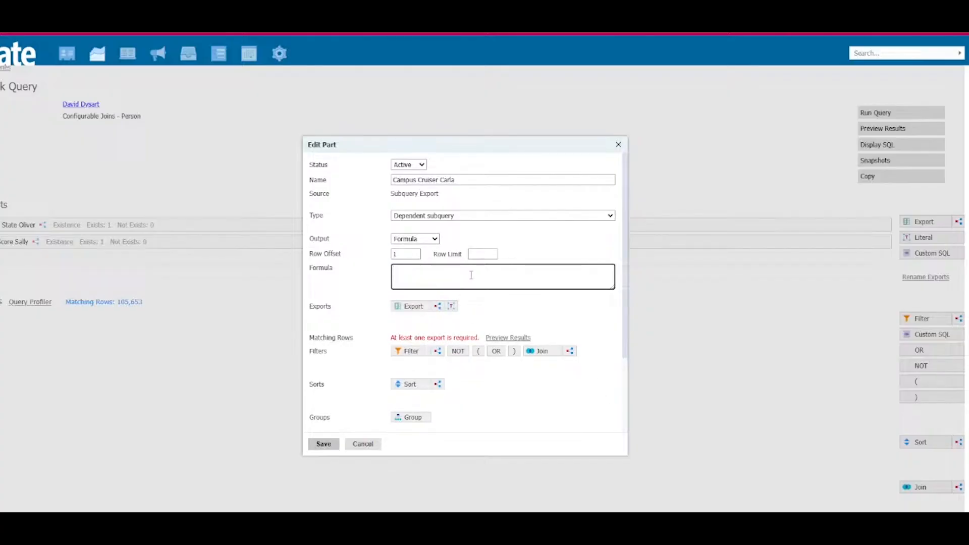
{"action": "type", "text": "@"}
{"action": "key", "text": "BackSpace"}
Step: Add a nested subquery export named Distance - Perm to Campus Cruiser Carla, keeping its output as Rank
{"action": "left_click", "coordinate": [423, 312]}
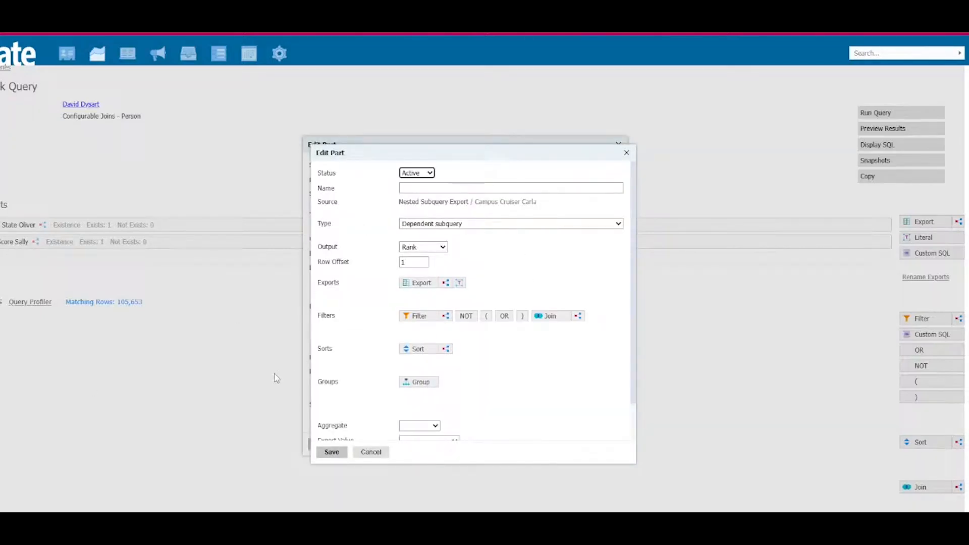
{"action": "left_click", "coordinate": [458, 188]}
{"action": "type", "text": "Distance"}
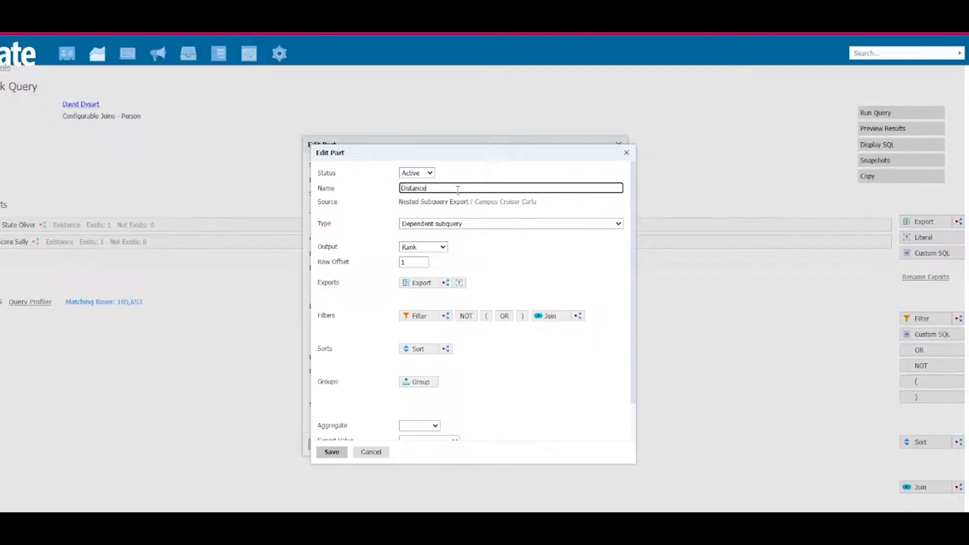
{"action": "left_click", "coordinate": [423, 248]}
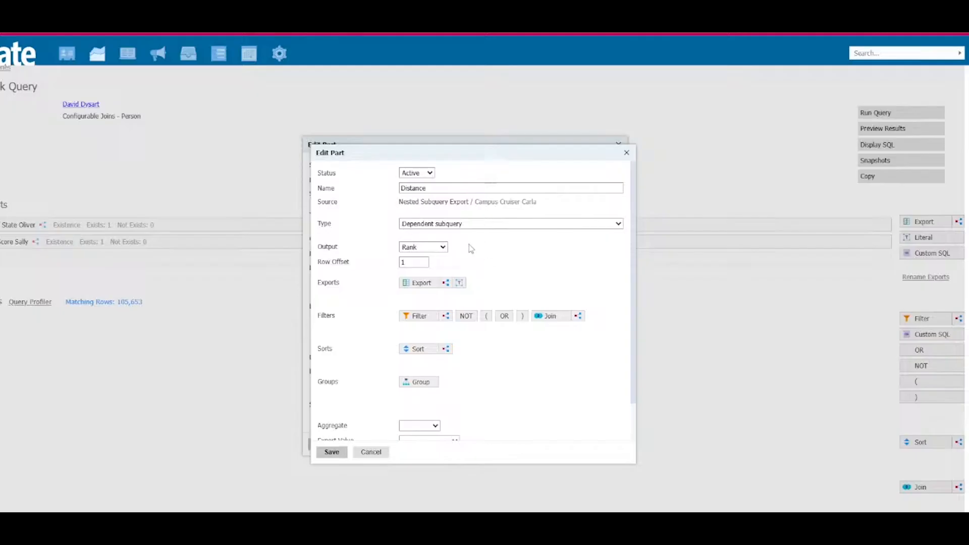
{"action": "left_click", "coordinate": [448, 188]}
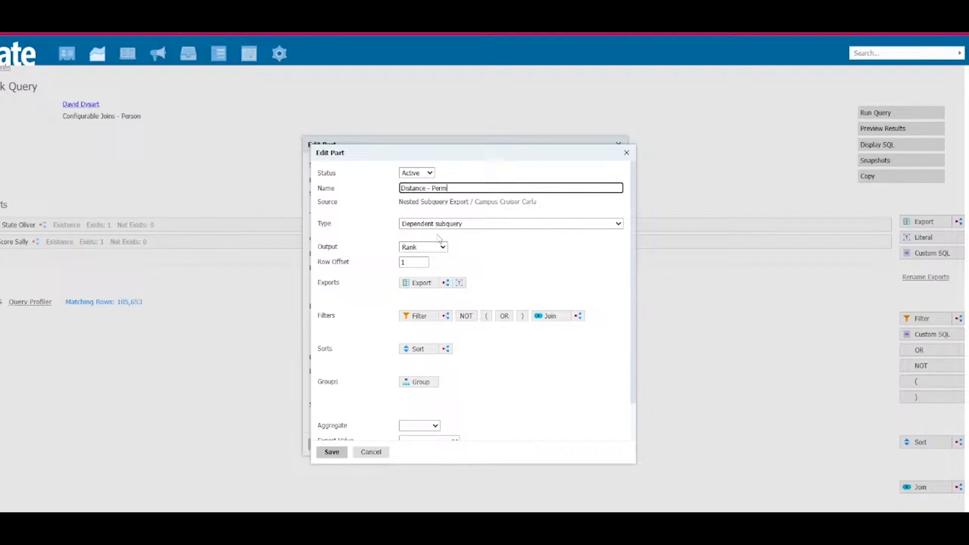
Step: Select the address export Geographic Proximity by Lat/Long as an export for the Distance - Perm subquery
{"action": "left_click", "coordinate": [424, 284]}
{"action": "type", "text": "pro"}
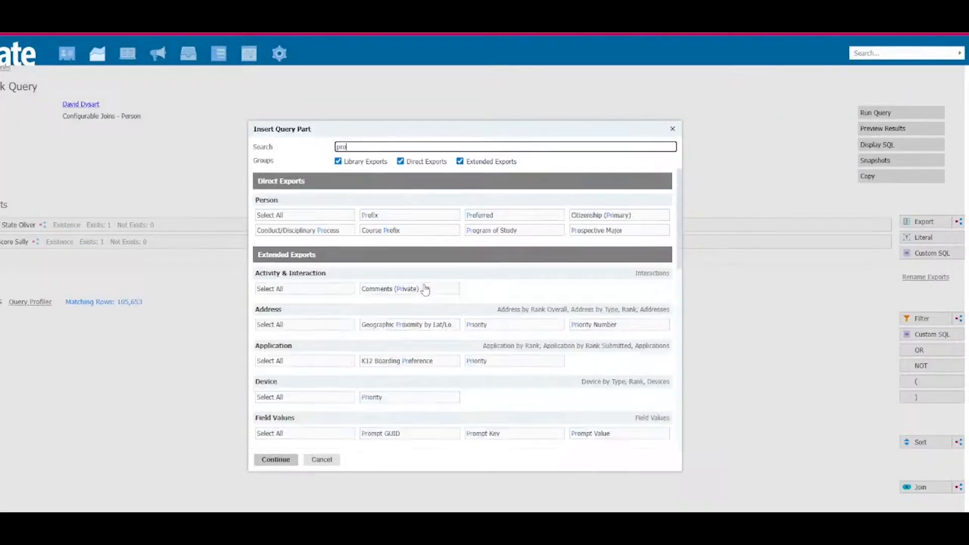
{"action": "type", "text": "xi"}
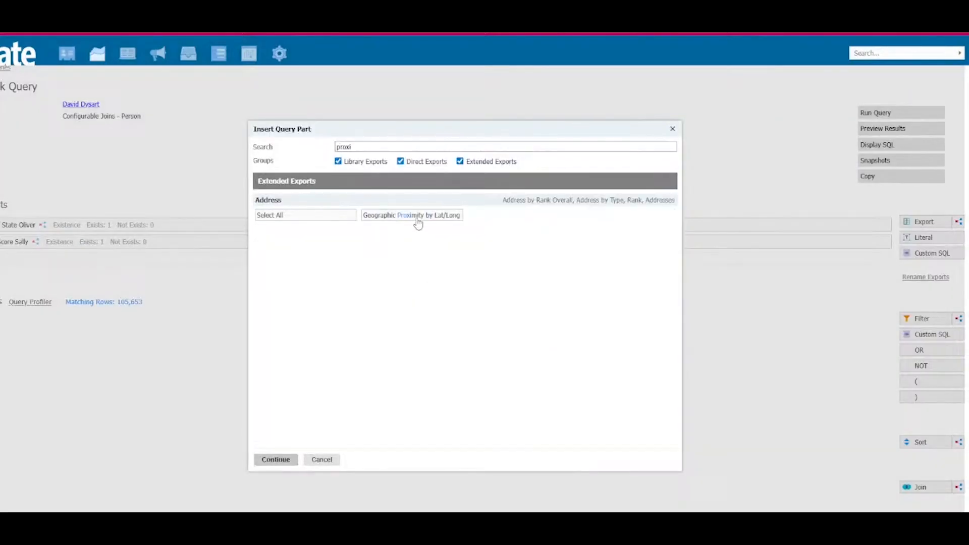
{"action": "left_click", "coordinate": [417, 217]}
{"action": "left_click", "coordinate": [263, 461]}
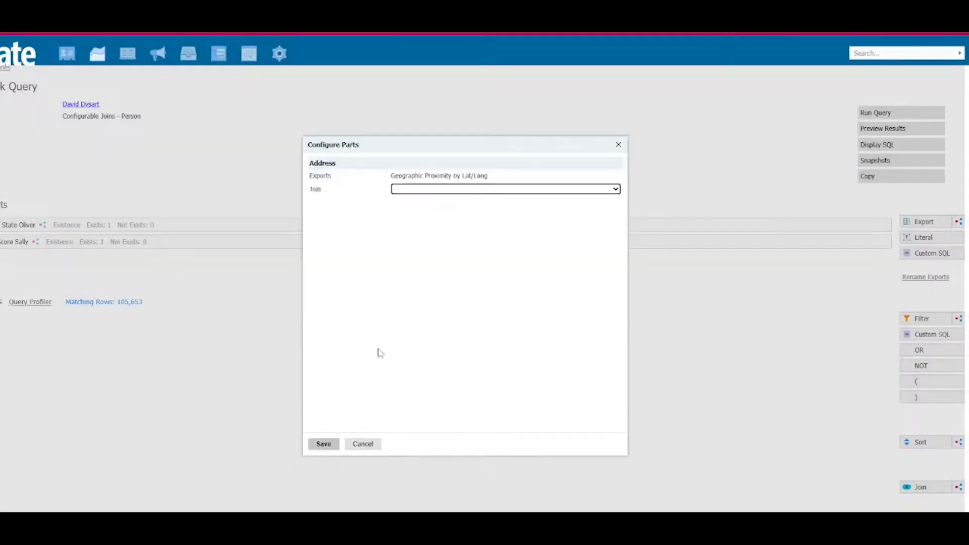
Step: Join the Distance - Perm proximity export through Person / Address by Type, Rank, with type Permanent Address and rank 1
{"action": "left_click", "coordinate": [511, 190]}
{"action": "left_click", "coordinate": [502, 238]}
{"action": "left_click", "coordinate": [500, 225]}
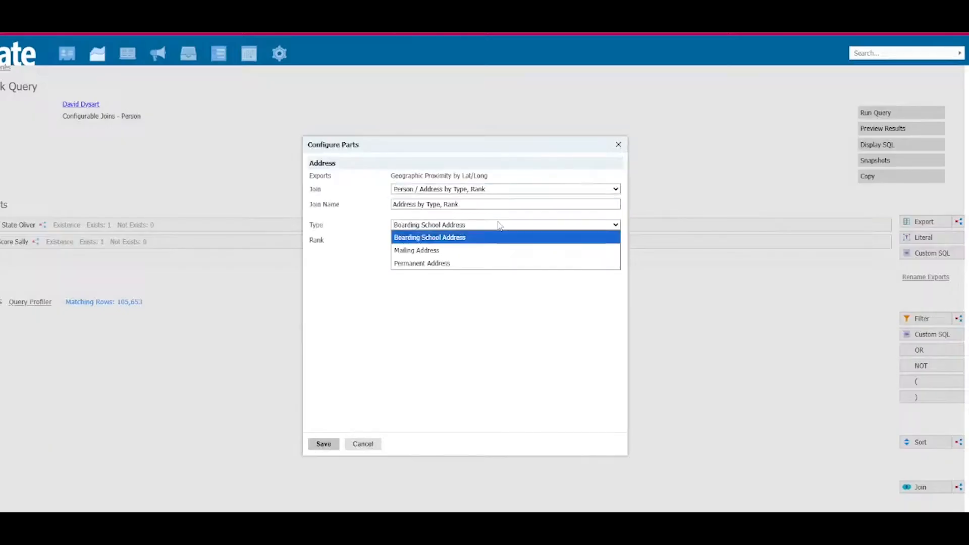
{"action": "left_click", "coordinate": [457, 265]}
{"action": "left_click", "coordinate": [448, 241]}
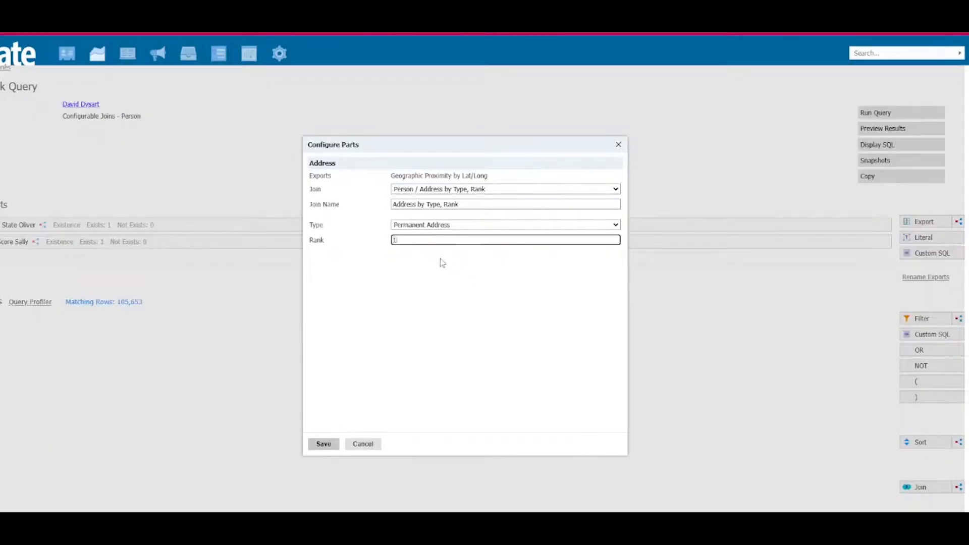
{"action": "left_click", "coordinate": [323, 445]}
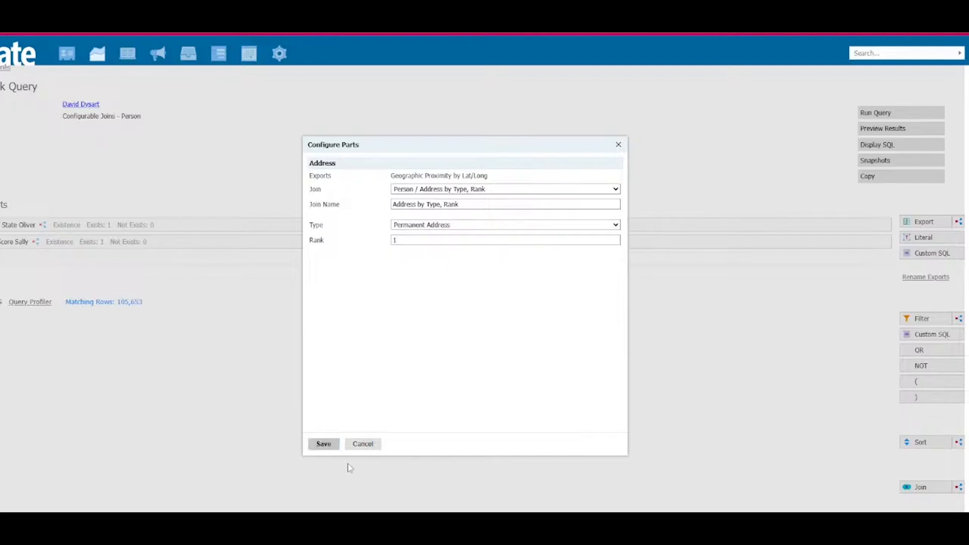
{"action": "left_click", "coordinate": [322, 445]}
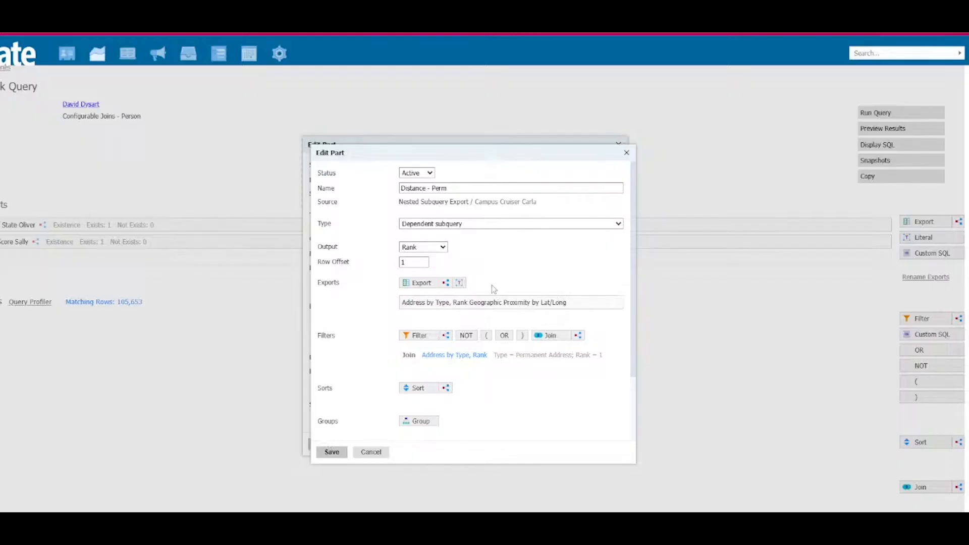
Step: Set the Distance - Perm proximity export's longitude and latitude both to 10 and save it
{"action": "left_click", "coordinate": [447, 305]}
{"action": "left_click", "coordinate": [437, 338]}
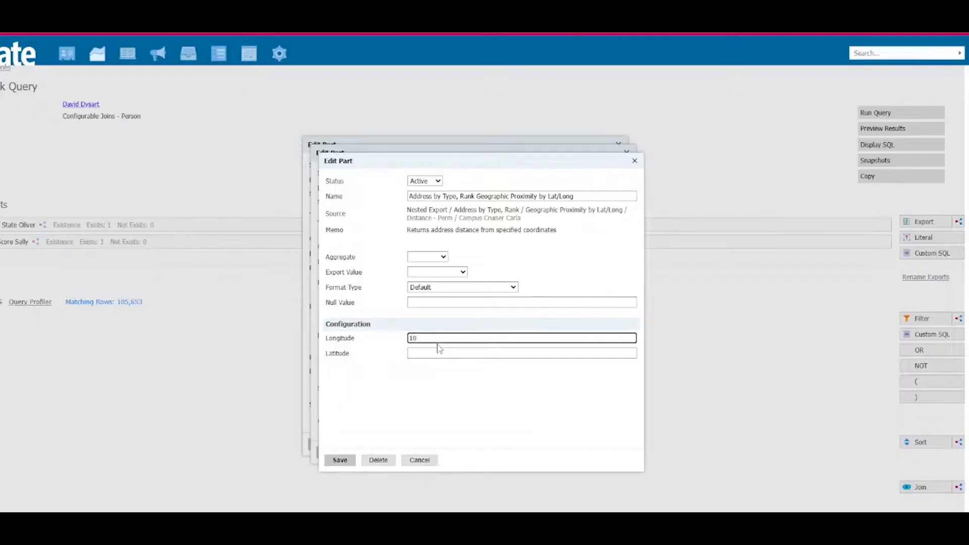
{"action": "left_click", "coordinate": [435, 353]}
{"action": "type", "text": "10"}
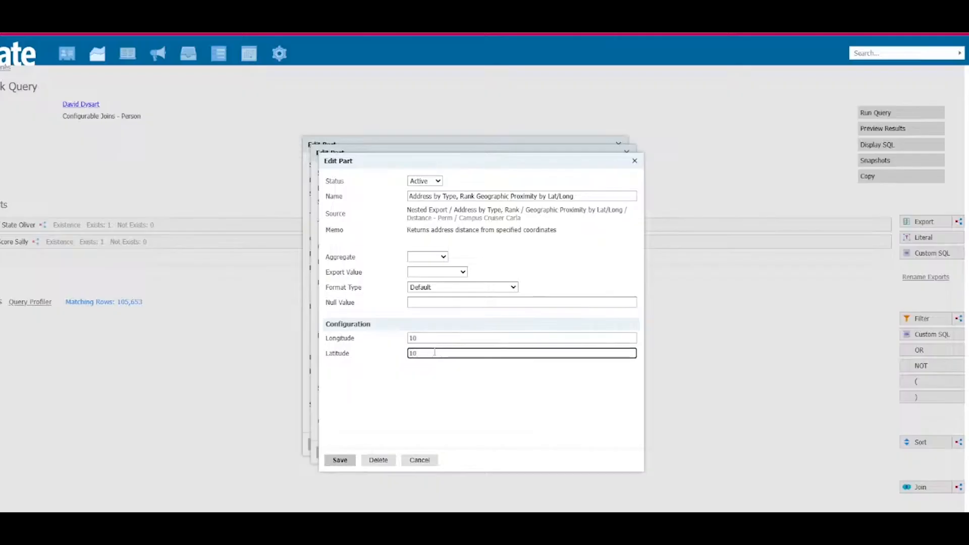
{"action": "left_click", "coordinate": [335, 459]}
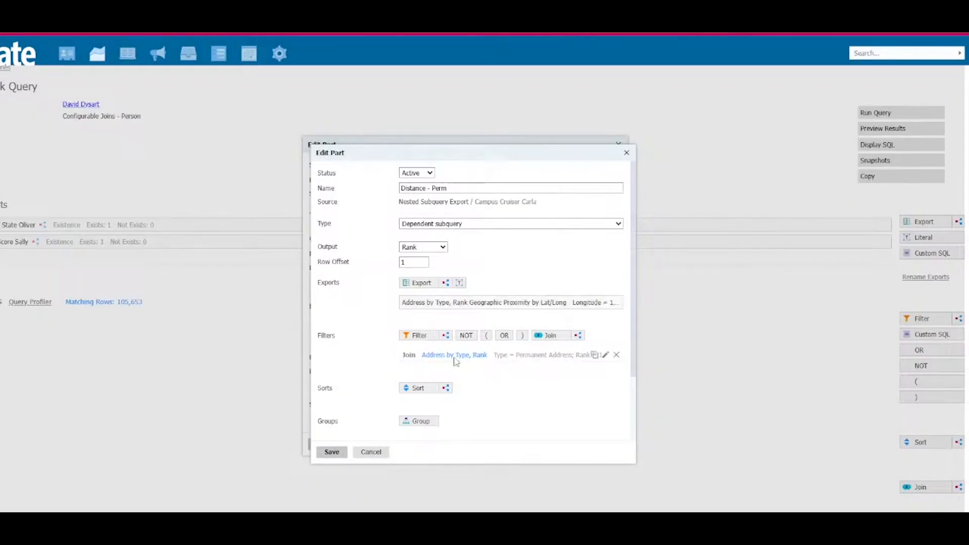
{"action": "left_click", "coordinate": [512, 302]}
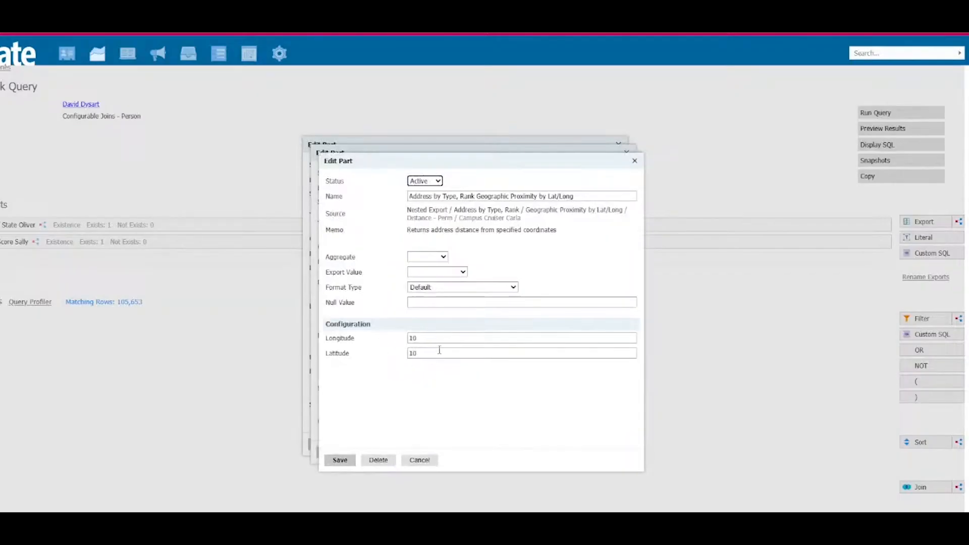
{"action": "left_click", "coordinate": [343, 464]}
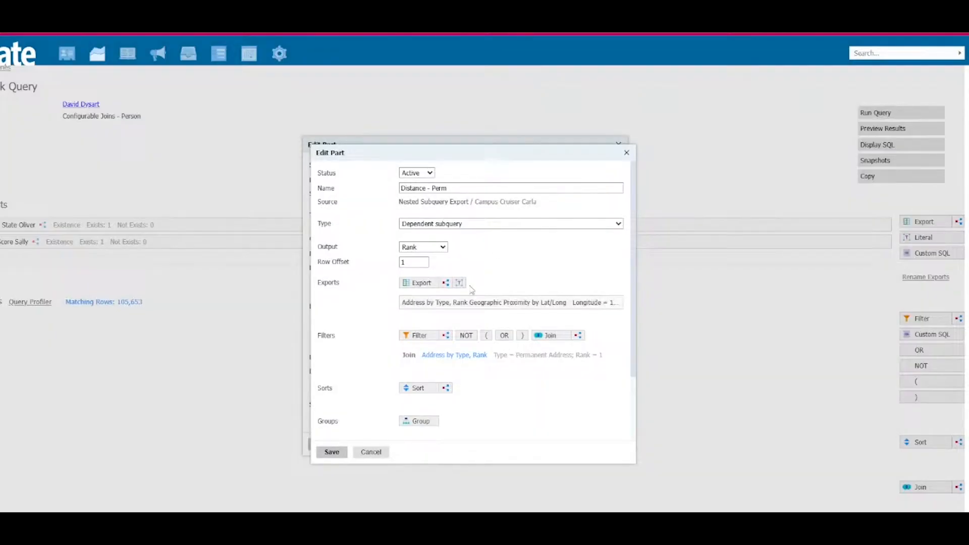
Step: Set the Distance - Perm format type to Real and its null value to 3000, and save the subquery
{"action": "scroll", "coordinate": [443, 400], "scroll_direction": "down", "scroll_amount": 2}
{"action": "left_click", "coordinate": [433, 415]}
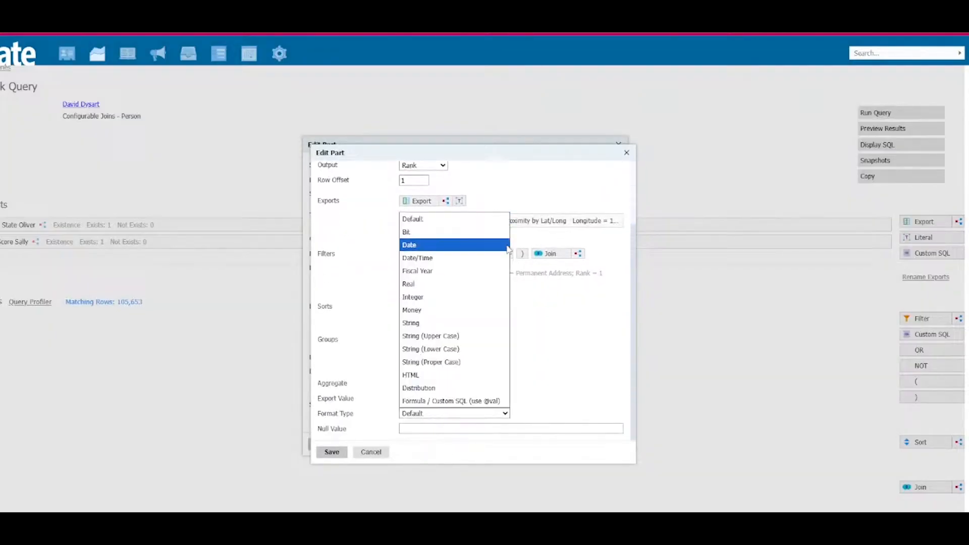
{"action": "left_click", "coordinate": [469, 295]}
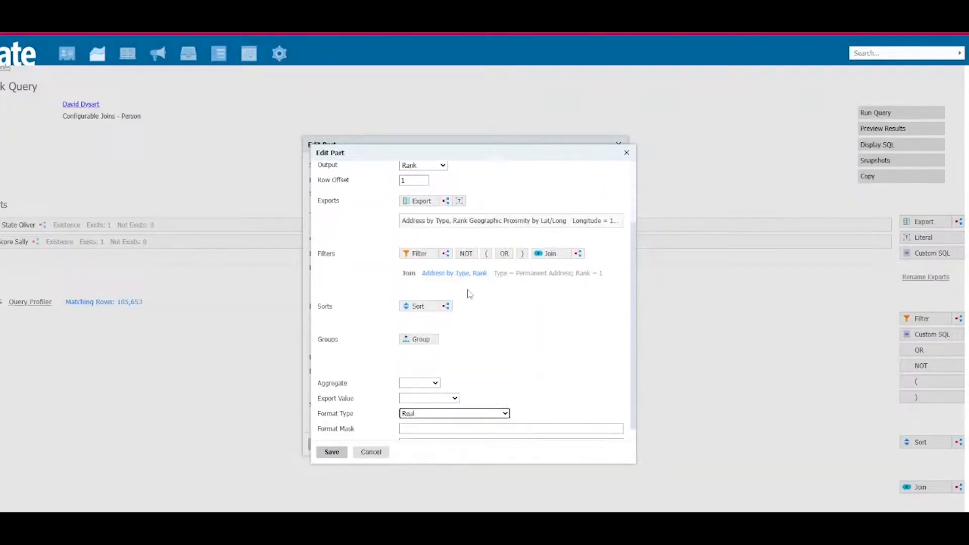
{"action": "scroll", "coordinate": [423, 431], "scroll_direction": "down", "scroll_amount": 1}
{"action": "left_click", "coordinate": [422, 430]}
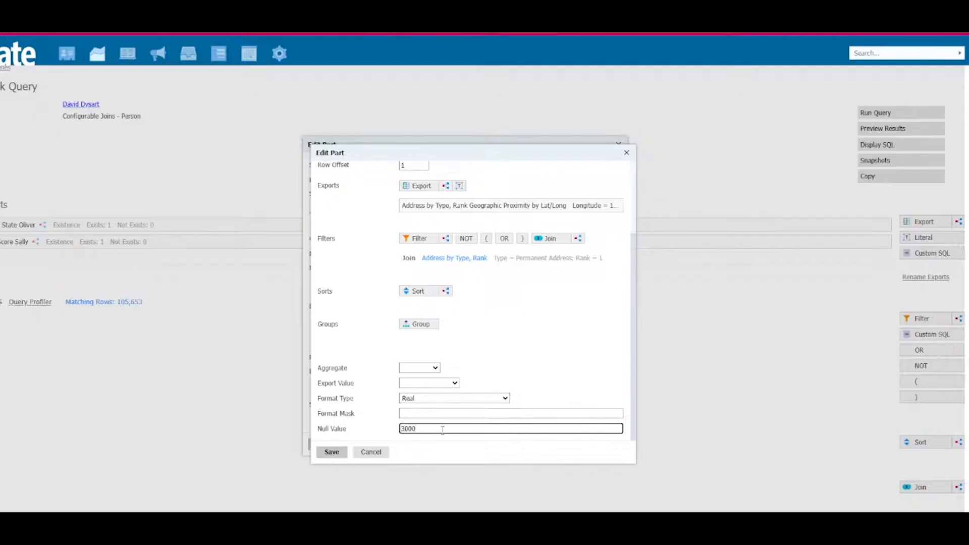
{"action": "left_click", "coordinate": [331, 452]}
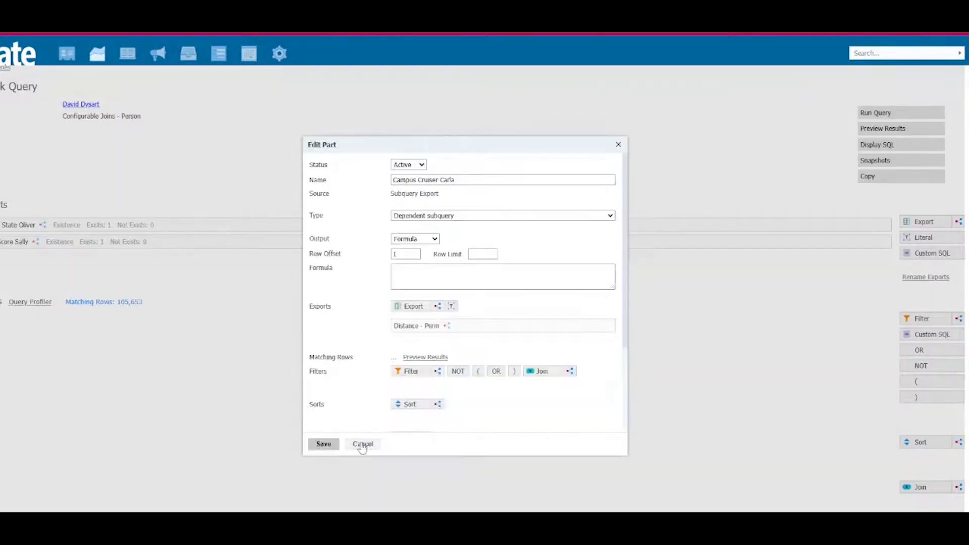
{"action": "left_click", "coordinate": [425, 270]}
{"action": "type", "text": "@"}
{"action": "left_click", "coordinate": [435, 293]}
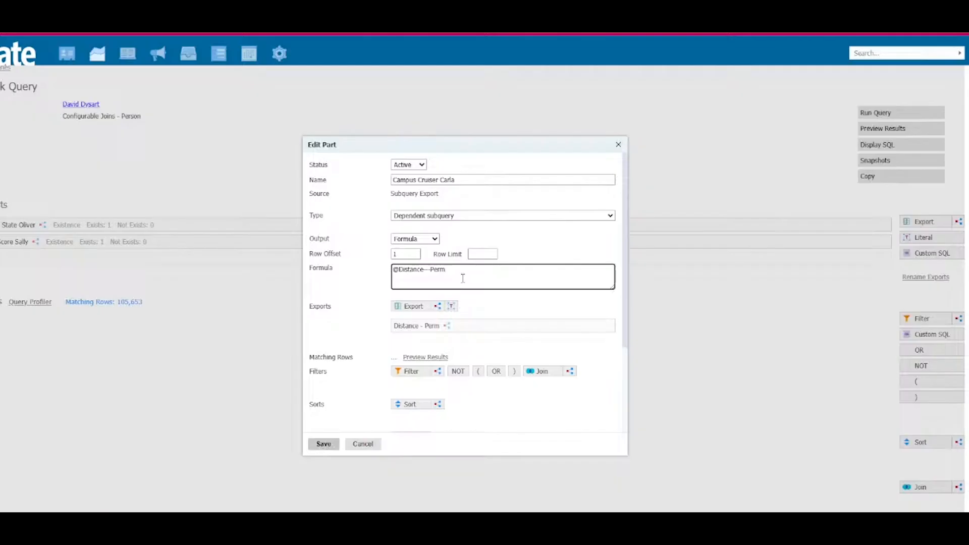
{"action": "left_click_drag", "start_coordinate": [456, 146], "coordinate": [377, 154]}
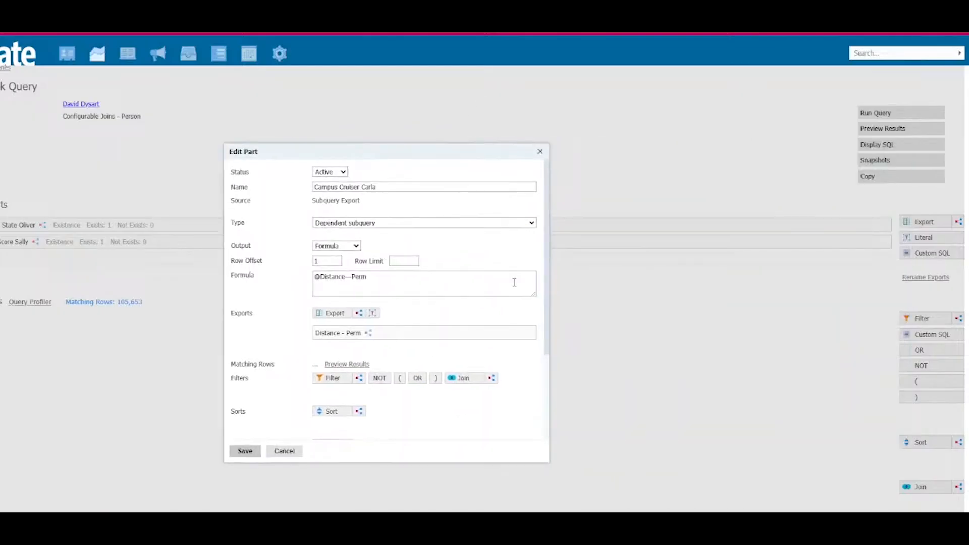
Step: Add a nested subquery filter named Distance <= 50 to Campus Cruiser Carla, with the aggregate Comparison
{"action": "left_click", "coordinate": [363, 382]}
{"action": "left_click", "coordinate": [460, 187]}
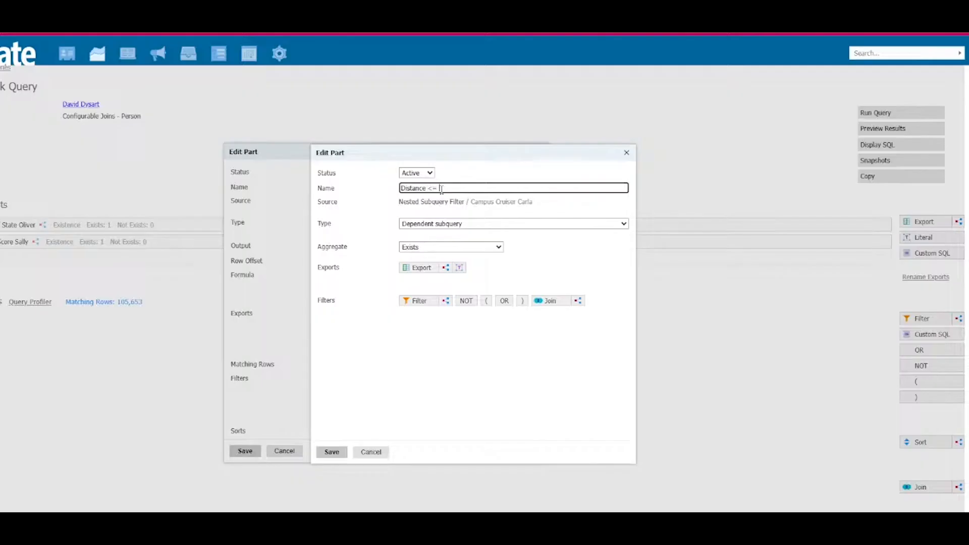
{"action": "left_click", "coordinate": [444, 247]}
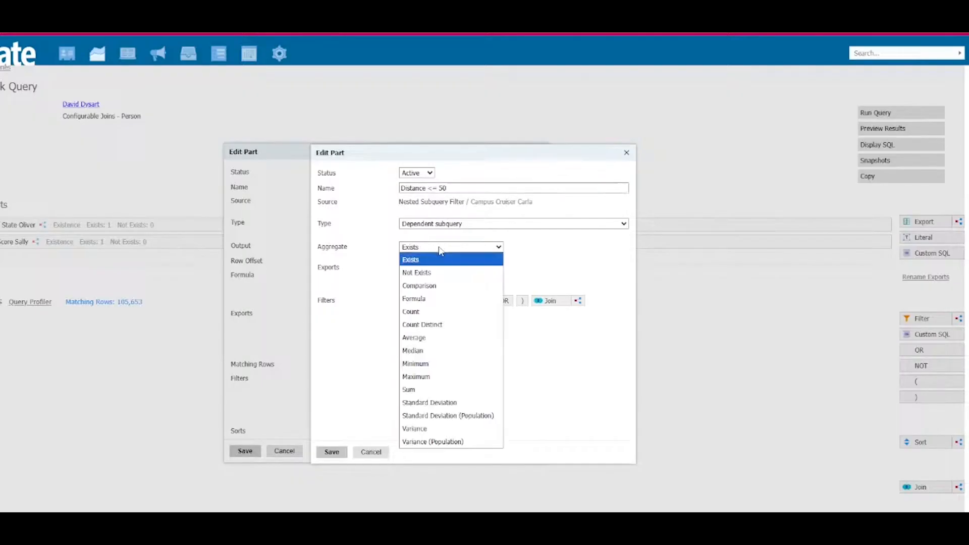
{"action": "left_click", "coordinate": [447, 287]}
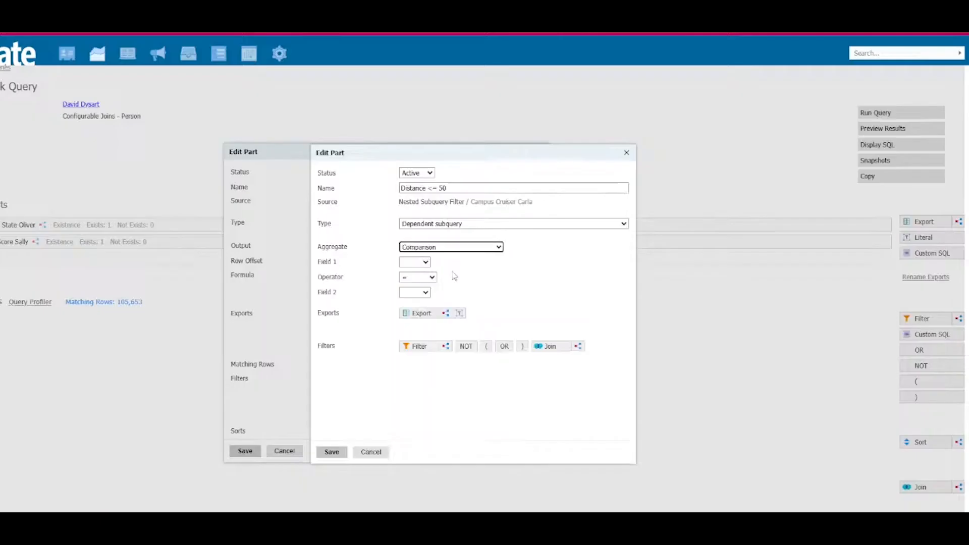
Step: Select the address export Geographic Proximity by Lat/Long for the Distance <= 50 filter
{"action": "left_click", "coordinate": [431, 316]}
{"action": "type", "text": "long"}
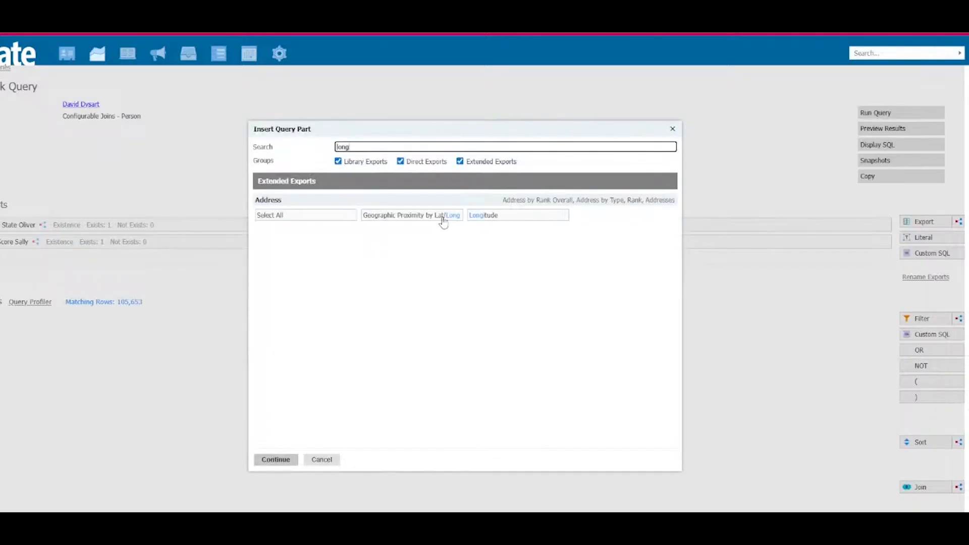
{"action": "left_click", "coordinate": [444, 223]}
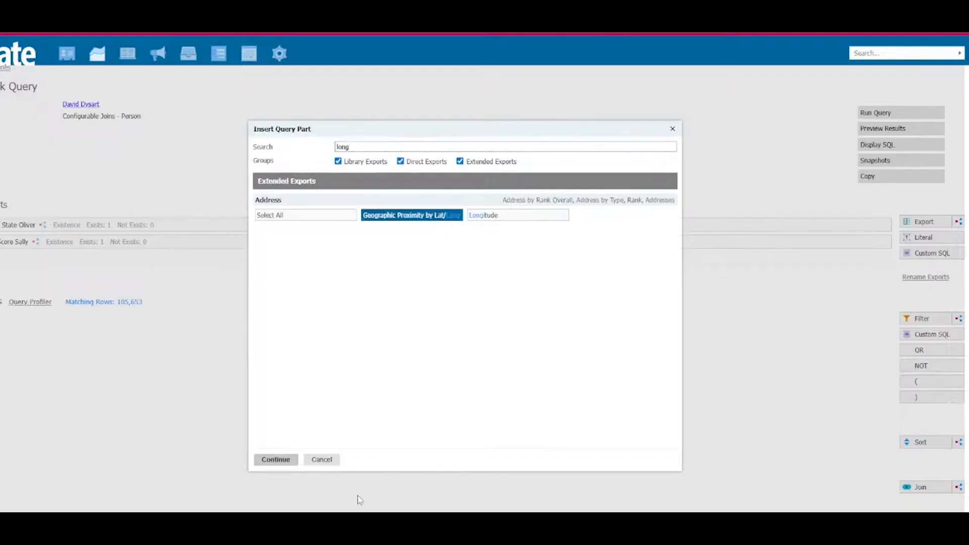
{"action": "left_click", "coordinate": [277, 460]}
Step: Join the filter's proximity export through Person / Address by Type, Rank, using Permanent Address with rank 1
{"action": "left_click", "coordinate": [483, 189]}
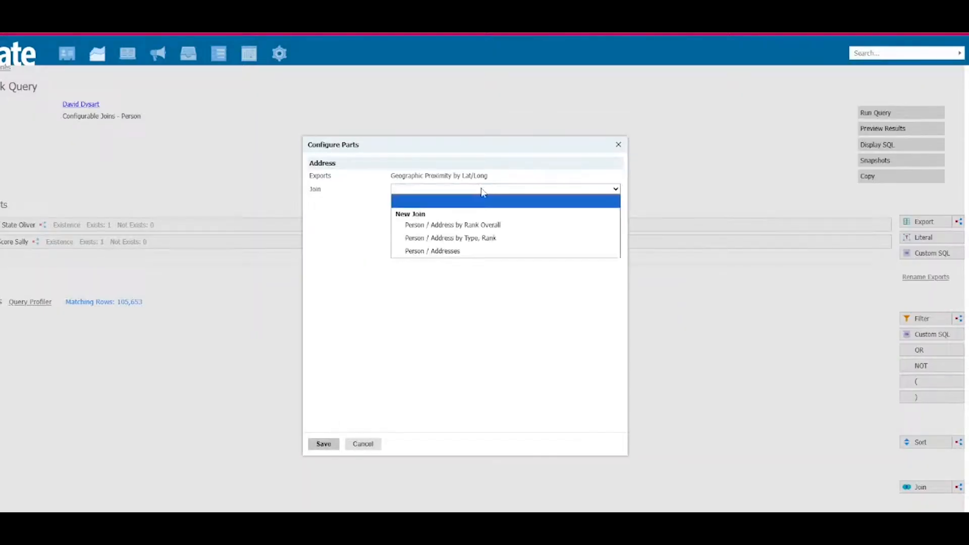
{"action": "left_click", "coordinate": [479, 237]}
{"action": "left_click", "coordinate": [444, 225]}
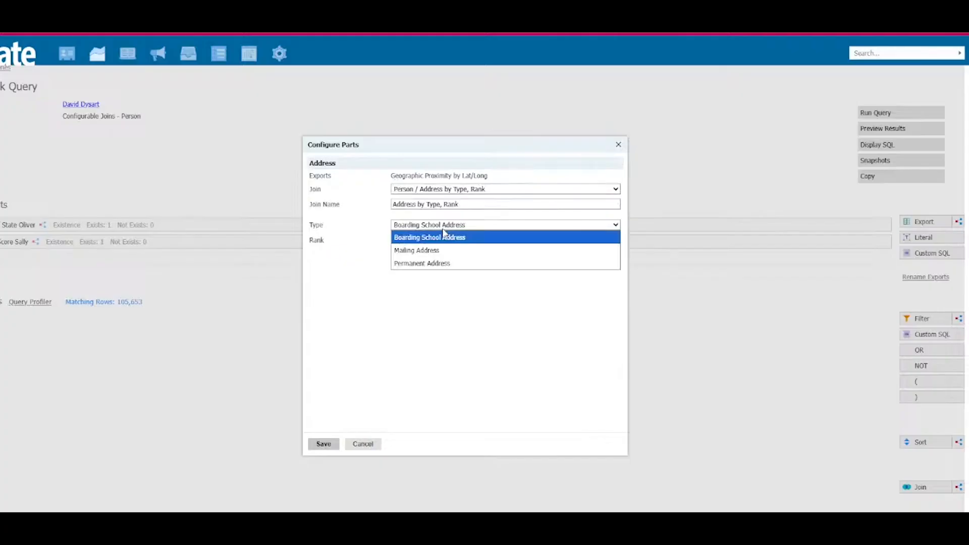
{"action": "left_click", "coordinate": [440, 265]}
{"action": "key", "text": "Tab"}
{"action": "type", "text": "1"}
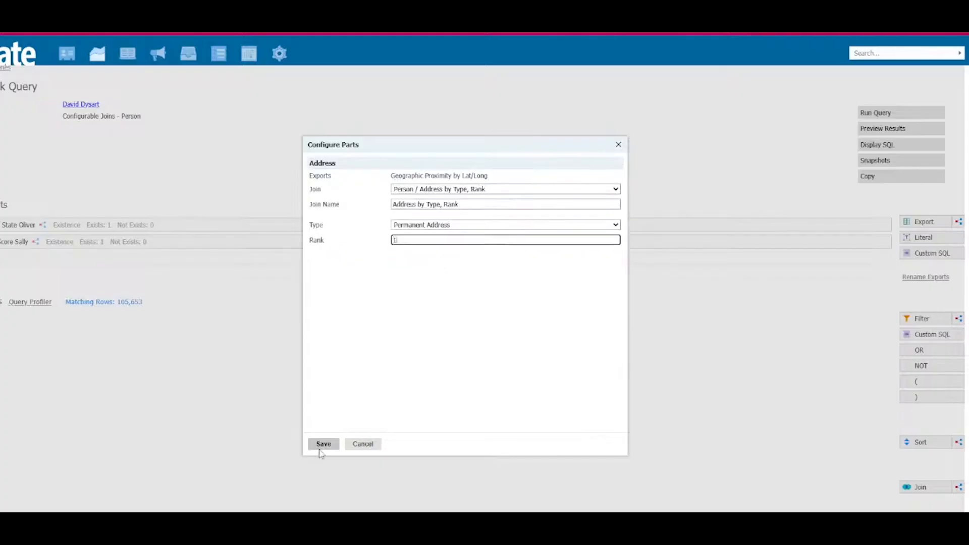
{"action": "left_click", "coordinate": [324, 444]}
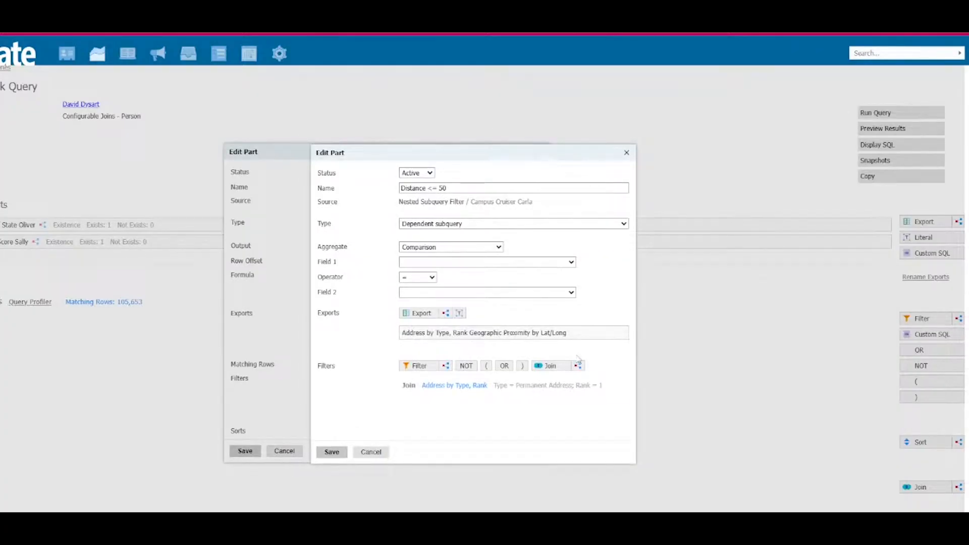
Step: Set the longitude and latitude of the filter's proximity export both to 10 and save it
{"action": "left_click", "coordinate": [494, 334]}
{"action": "left_click", "coordinate": [433, 340]}
{"action": "type", "text": "10"}
{"action": "key", "text": "Tab"}
{"action": "type", "text": "10"}
{"action": "left_click", "coordinate": [338, 460]}
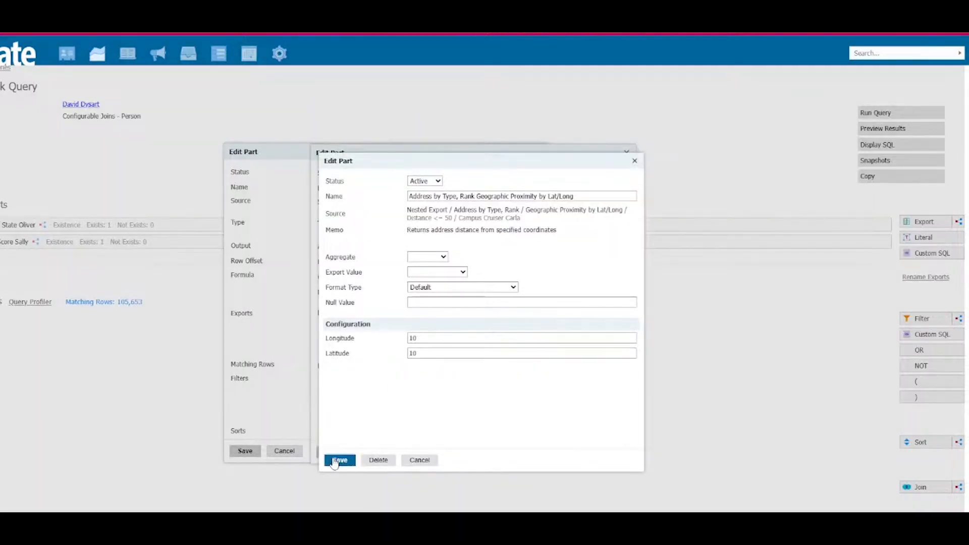
Step: Set the filter's first comparison field to Address by Type, Rank Geographic Proximity by Lat/Long and the operator to <=
{"action": "left_click", "coordinate": [429, 263]}
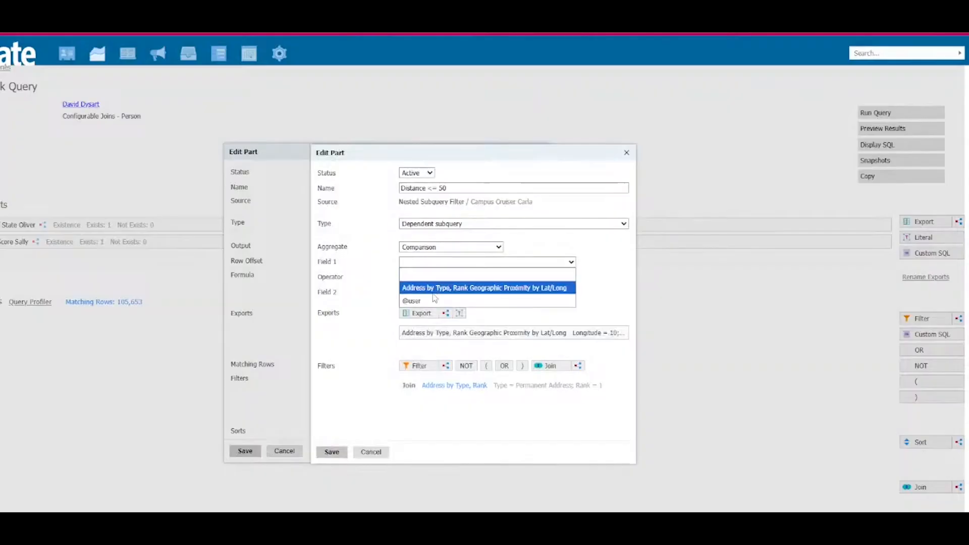
{"action": "left_click", "coordinate": [433, 291]}
{"action": "left_click", "coordinate": [418, 277]}
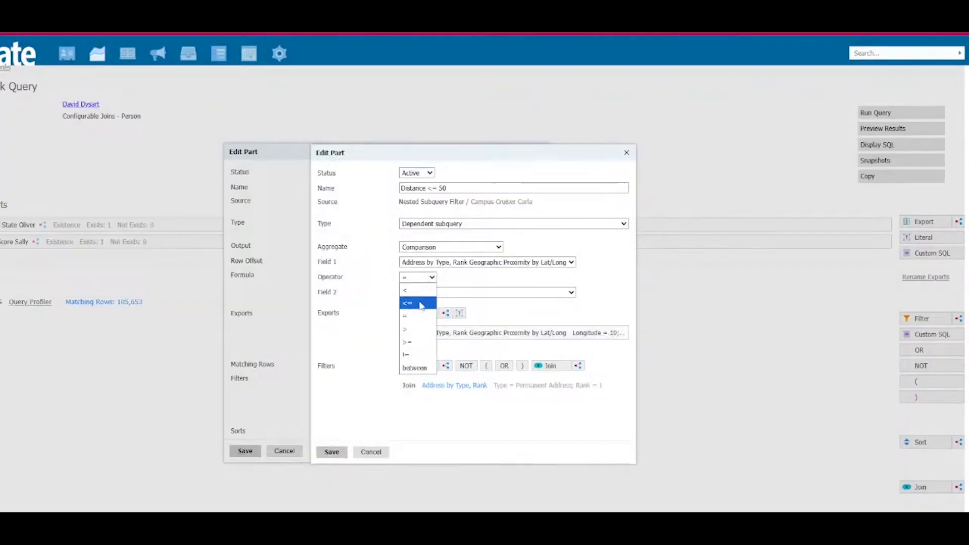
{"action": "left_click", "coordinate": [419, 303]}
Step: Add a literal named 50 with the value 50 to the Distance <= 50 filter
{"action": "left_click", "coordinate": [459, 314]}
{"action": "left_click", "coordinate": [434, 195]}
{"action": "type", "text": "50"}
{"action": "key", "text": "Tab"}
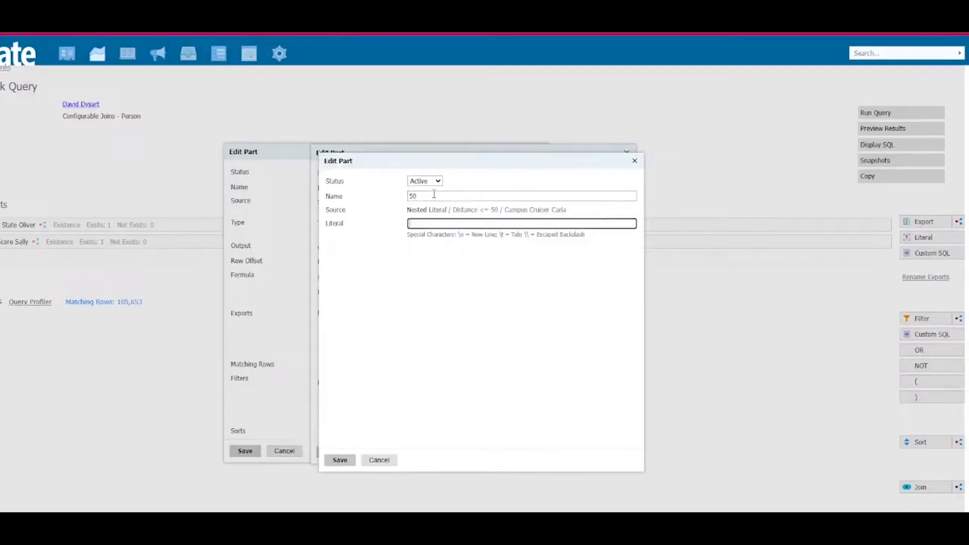
{"action": "type", "text": "50"}
{"action": "left_click", "coordinate": [327, 460]}
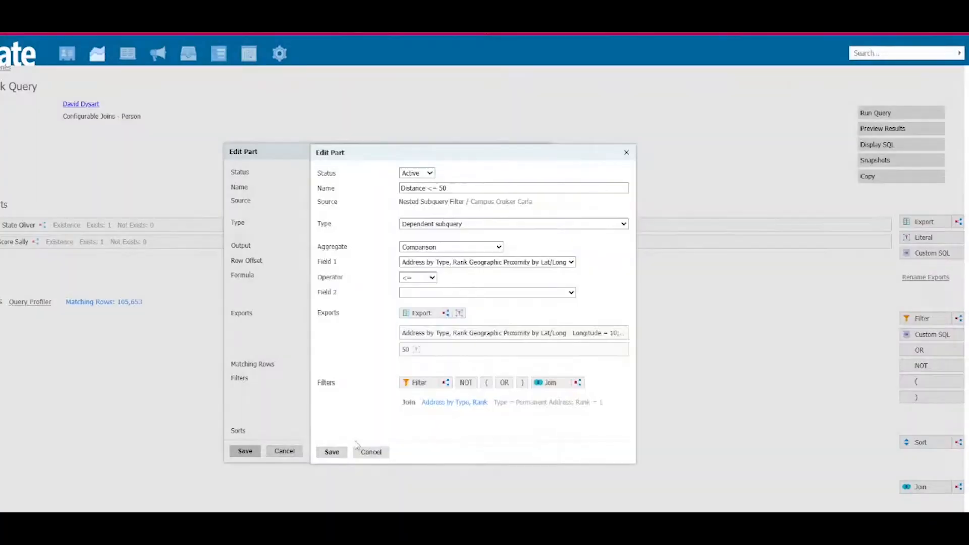
Step: Set the filter's second comparison field to the literal 50 and save the Distance <= 50 filter
{"action": "left_click", "coordinate": [433, 293]}
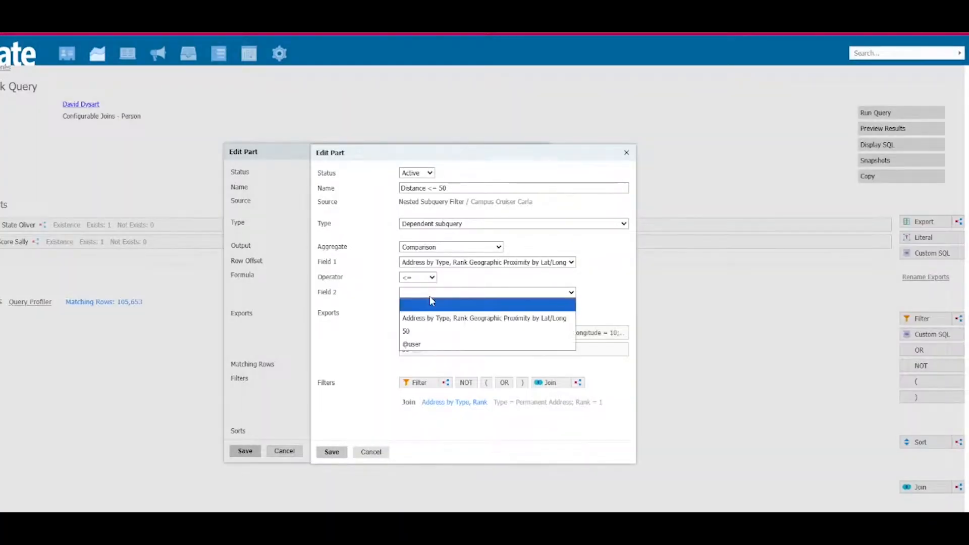
{"action": "left_click", "coordinate": [433, 331]}
{"action": "left_click", "coordinate": [332, 452]}
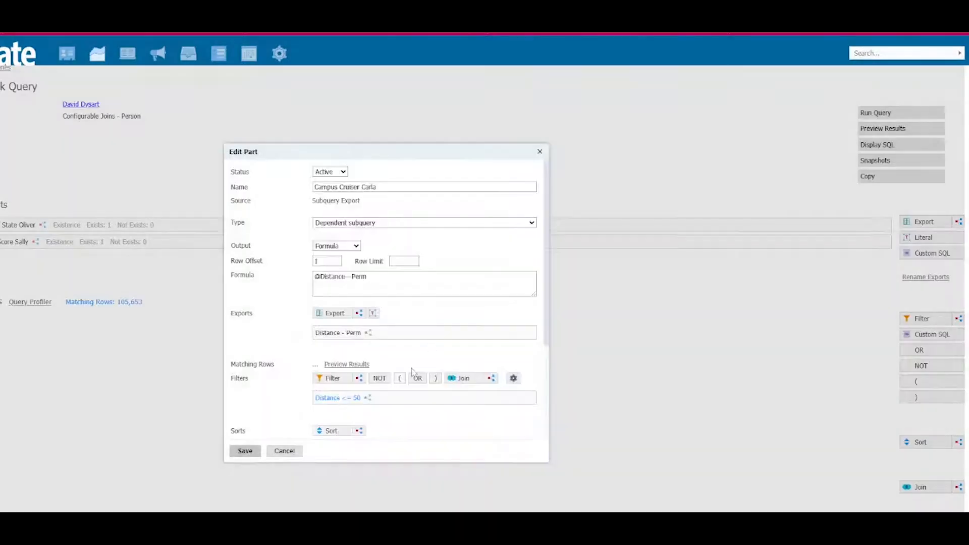
Step: Delete the Distance - Perm export from Campus Cruiser Carla and add a second subquery filter with the Comparison aggregate
{"action": "left_click", "coordinate": [530, 332]}
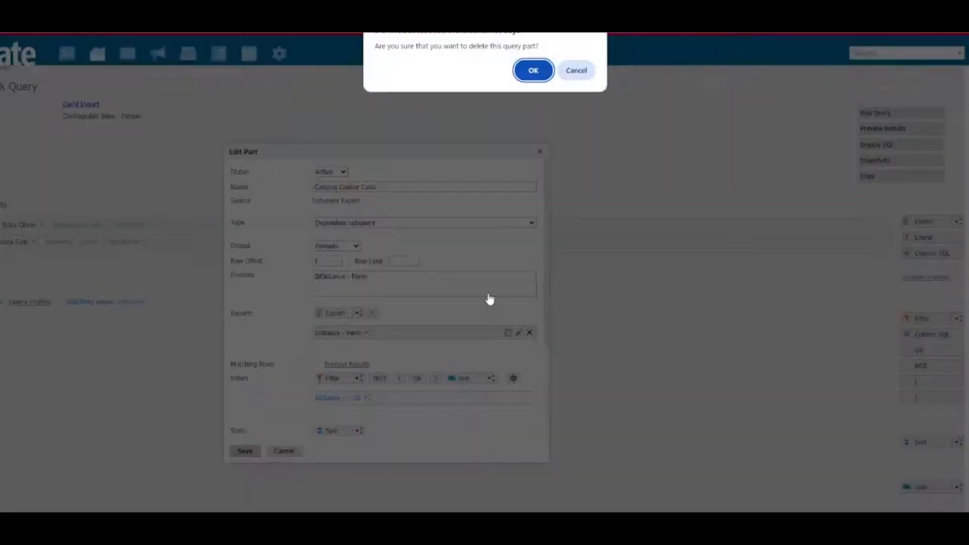
{"action": "left_click", "coordinate": [539, 71]}
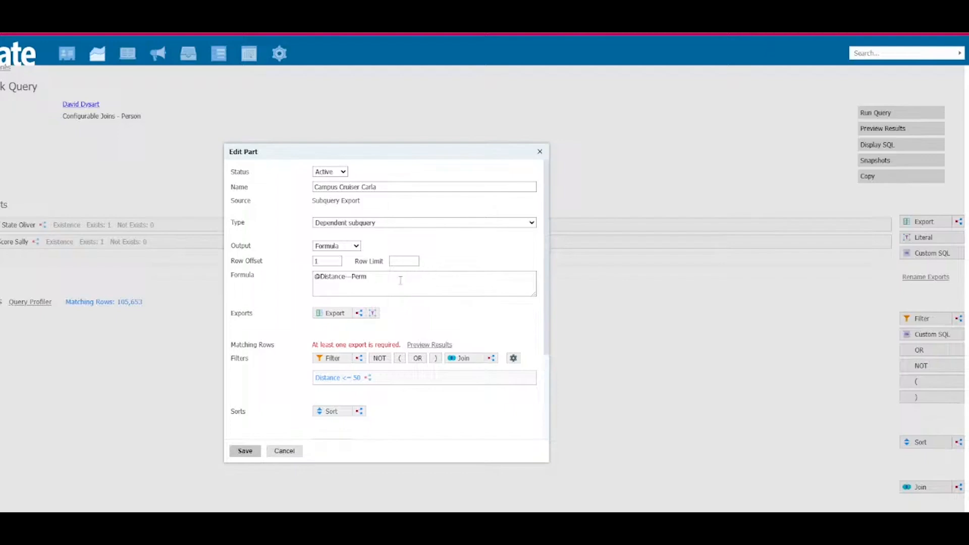
{"action": "left_click", "coordinate": [358, 361]}
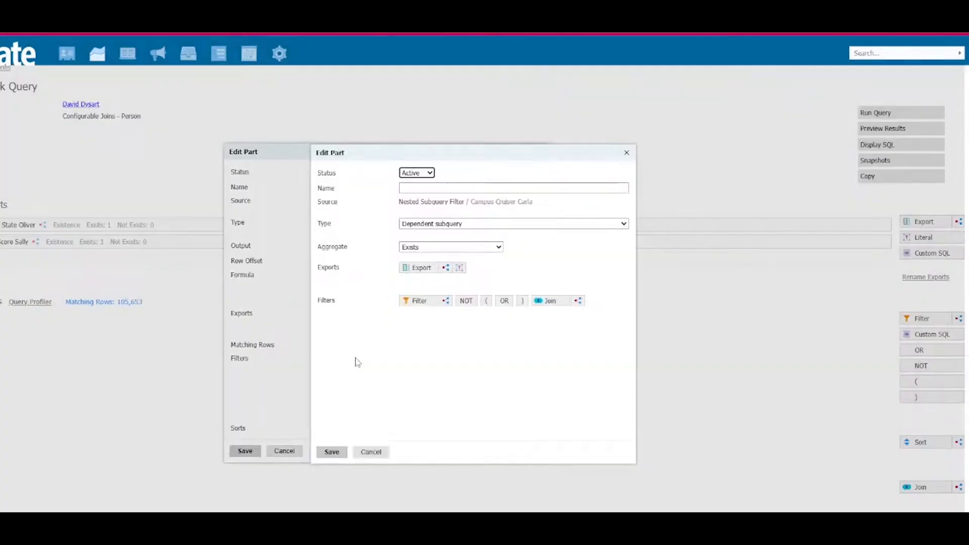
{"action": "left_click", "coordinate": [446, 248]}
{"action": "left_click", "coordinate": [477, 286]}
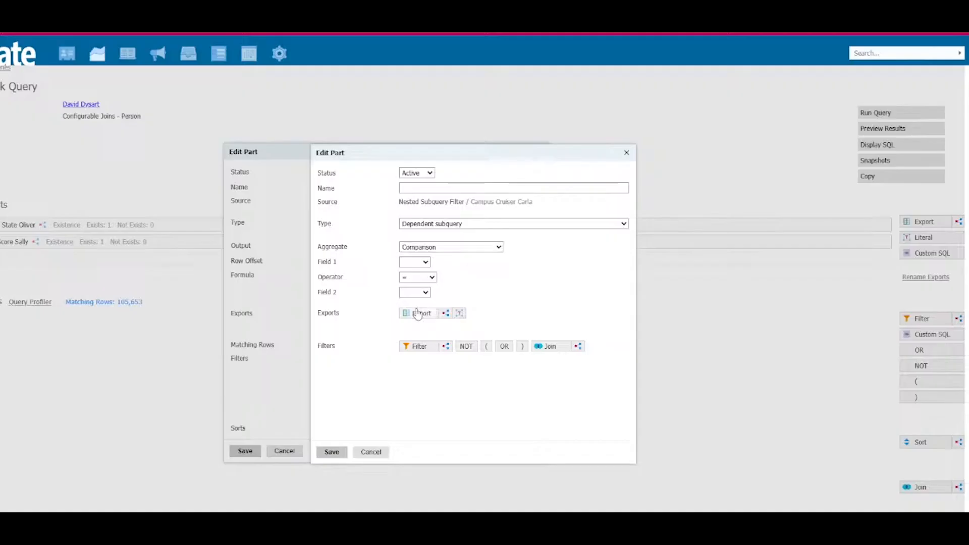
{"action": "left_click", "coordinate": [418, 313]}
{"action": "type", "text": "stem"}
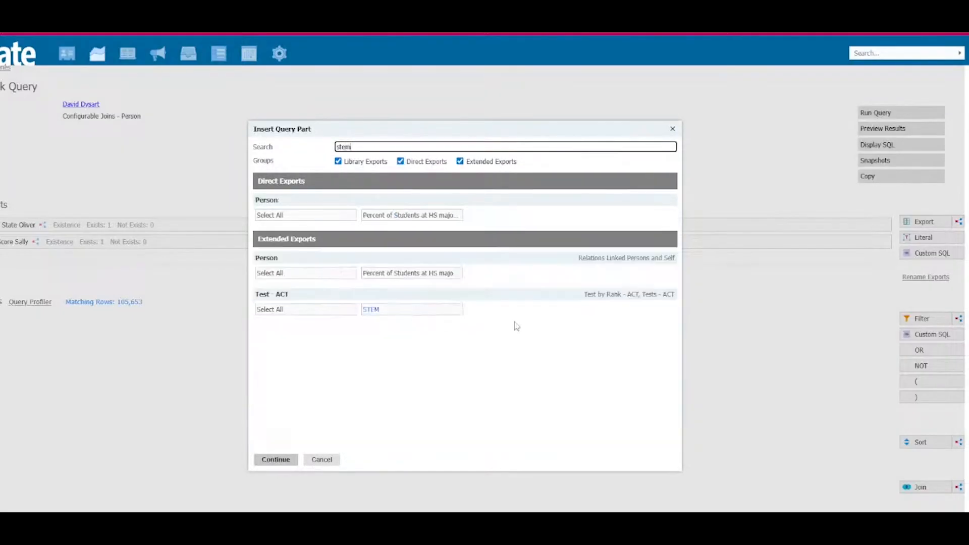
{"action": "left_click", "coordinate": [423, 216]}
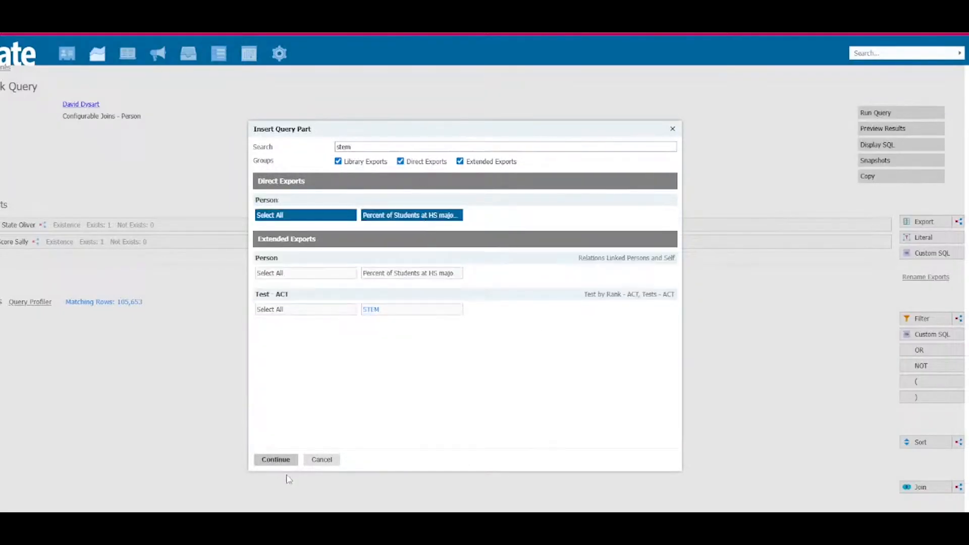
{"action": "left_click", "coordinate": [275, 460]}
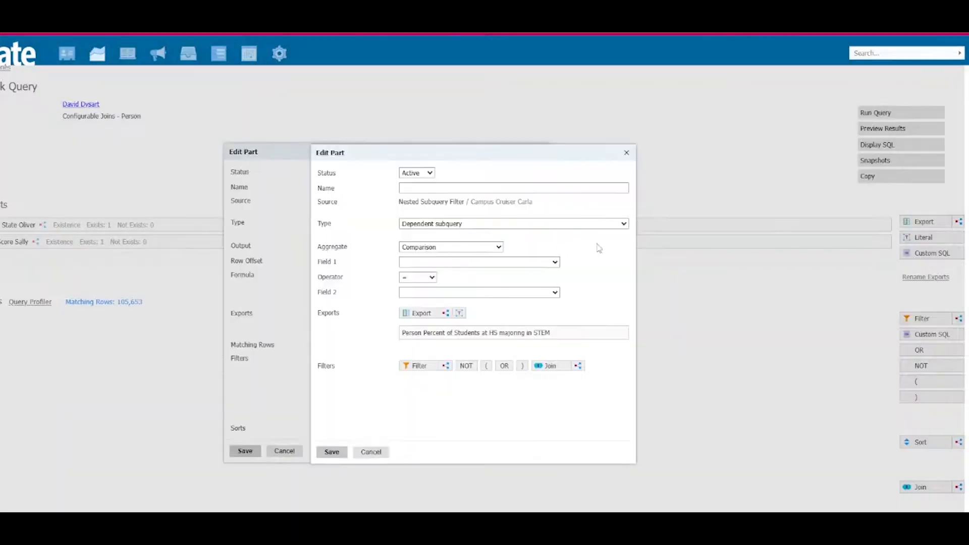
{"action": "left_click", "coordinate": [454, 263]}
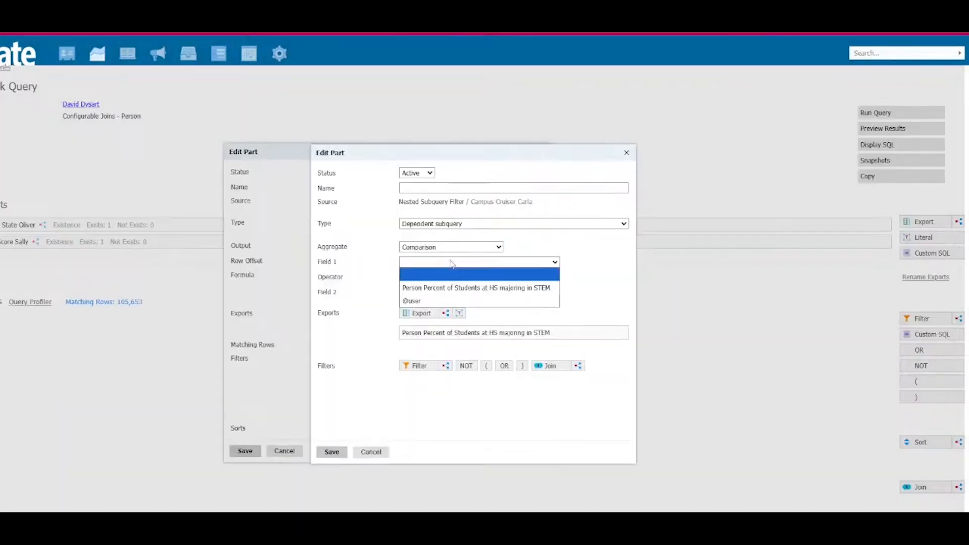
{"action": "left_click", "coordinate": [460, 290]}
{"action": "left_click", "coordinate": [508, 334]}
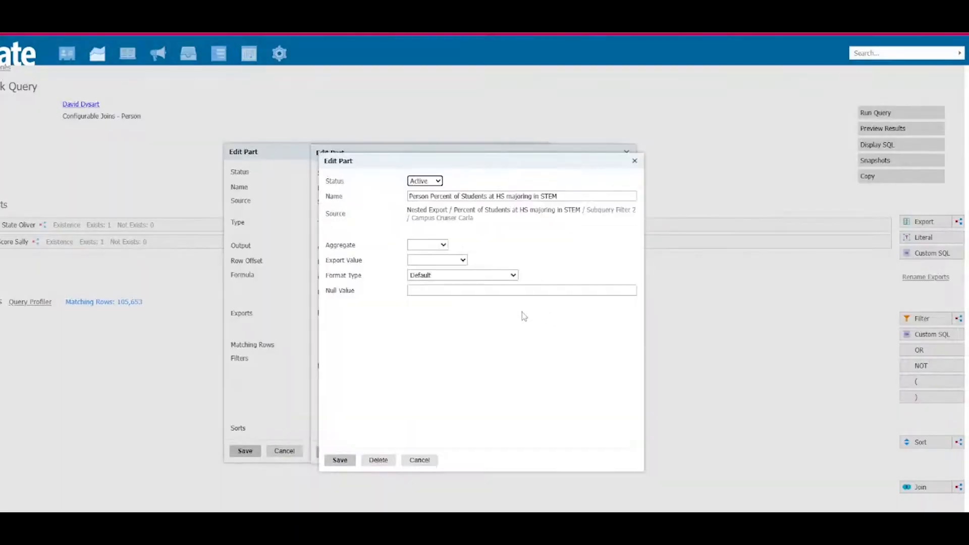
{"action": "left_click", "coordinate": [418, 277]}
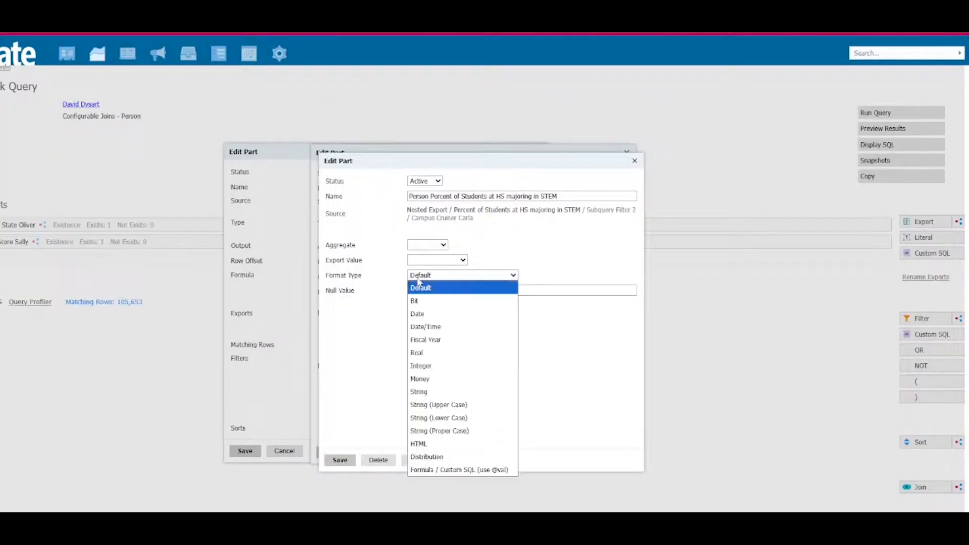
{"action": "left_click", "coordinate": [443, 364]}
{"action": "left_click", "coordinate": [420, 460]}
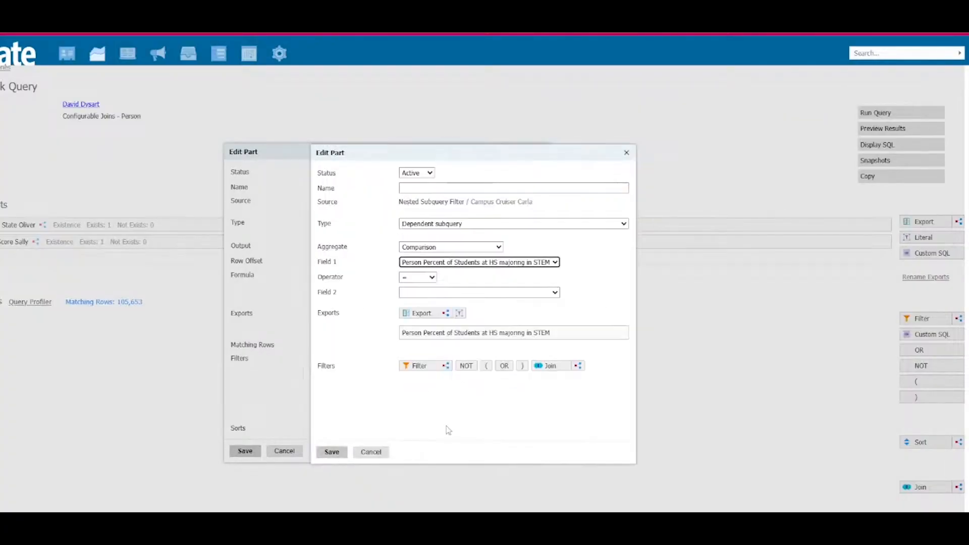
{"action": "left_click", "coordinate": [624, 333]}
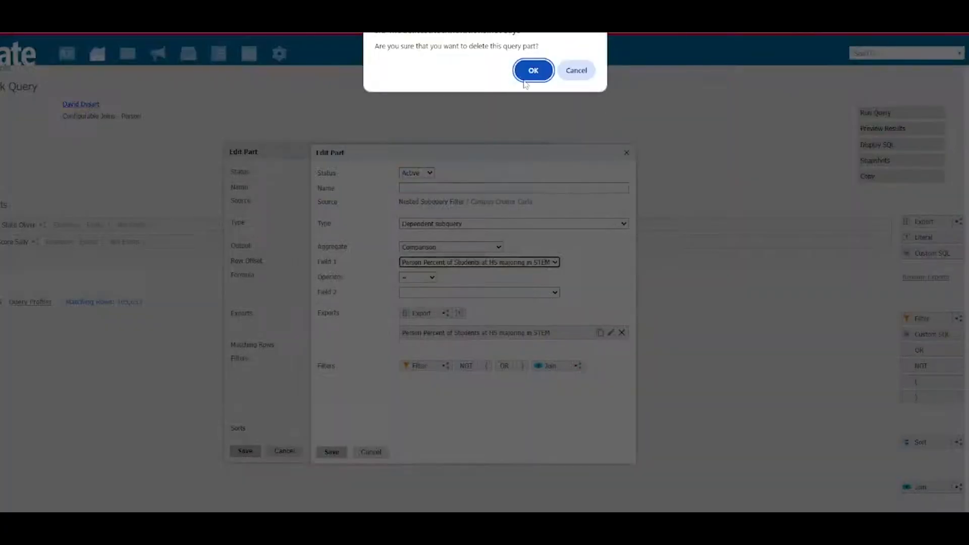
{"action": "left_click", "coordinate": [532, 69]}
Step: Add a subquery export named Stem Majors to the comparison filter and set its output to Coalesce
{"action": "left_click", "coordinate": [446, 313]}
{"action": "left_click", "coordinate": [409, 196]}
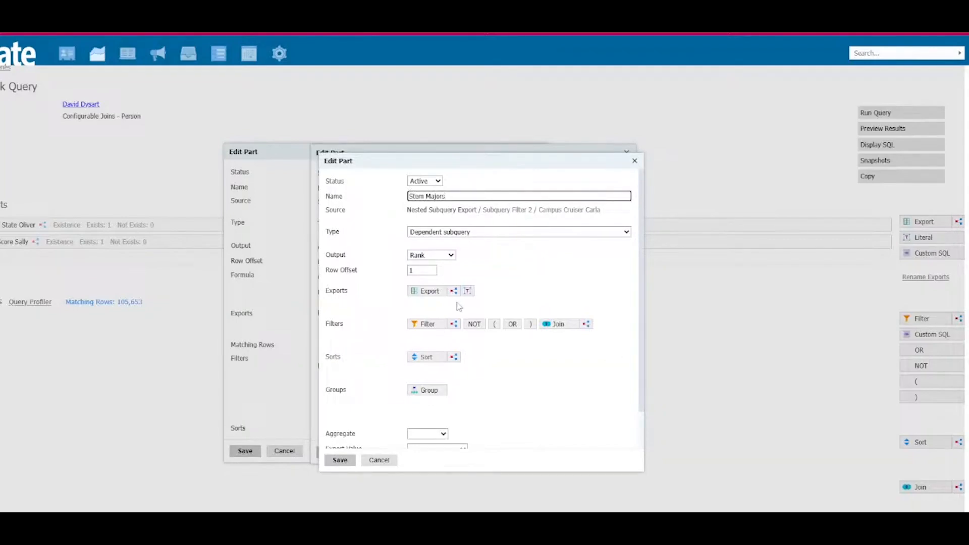
{"action": "left_click", "coordinate": [437, 257]}
{"action": "left_click", "coordinate": [442, 293]}
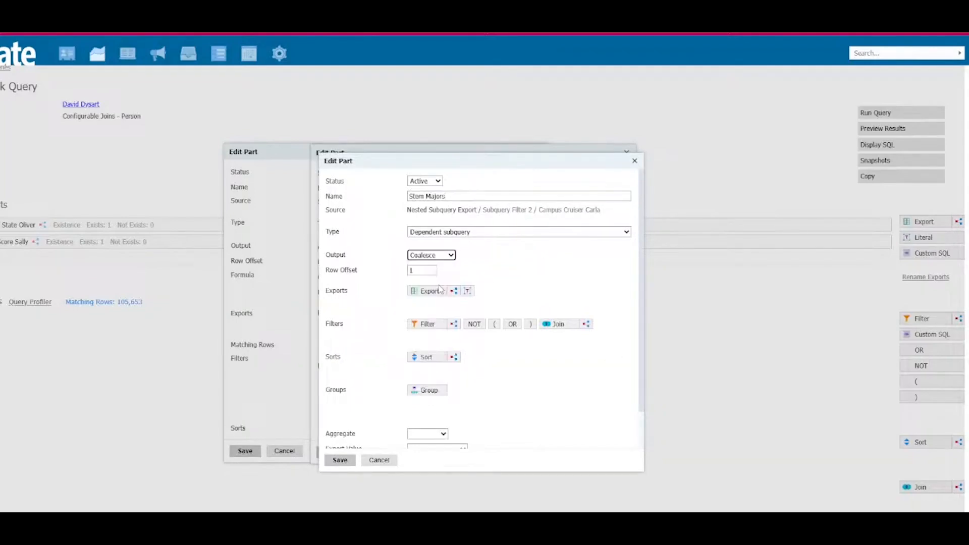
Step: Add the direct Person export Percent of Students at HS majoring in STEM to the Stem Majors subquery
{"action": "left_click", "coordinate": [432, 295]}
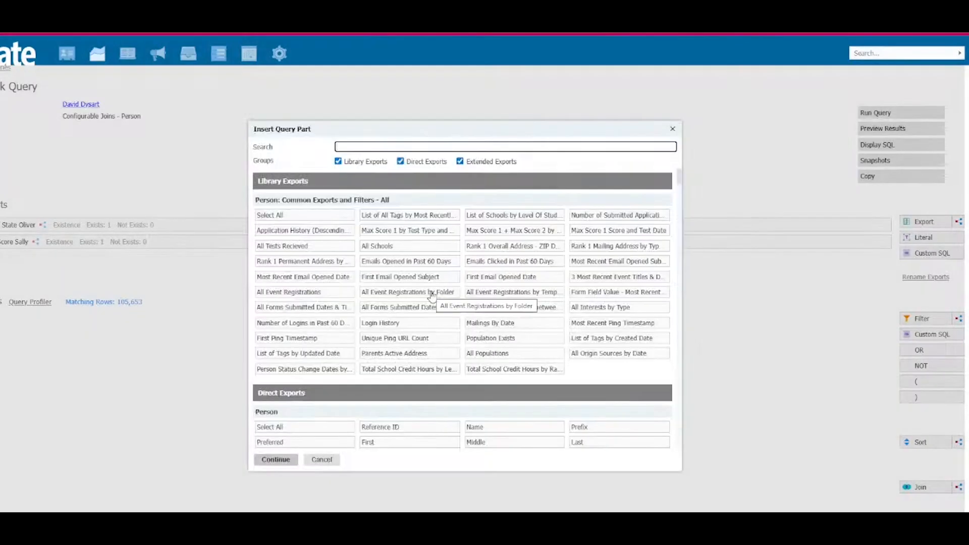
{"action": "type", "text": "stem"}
{"action": "left_click", "coordinate": [426, 218]}
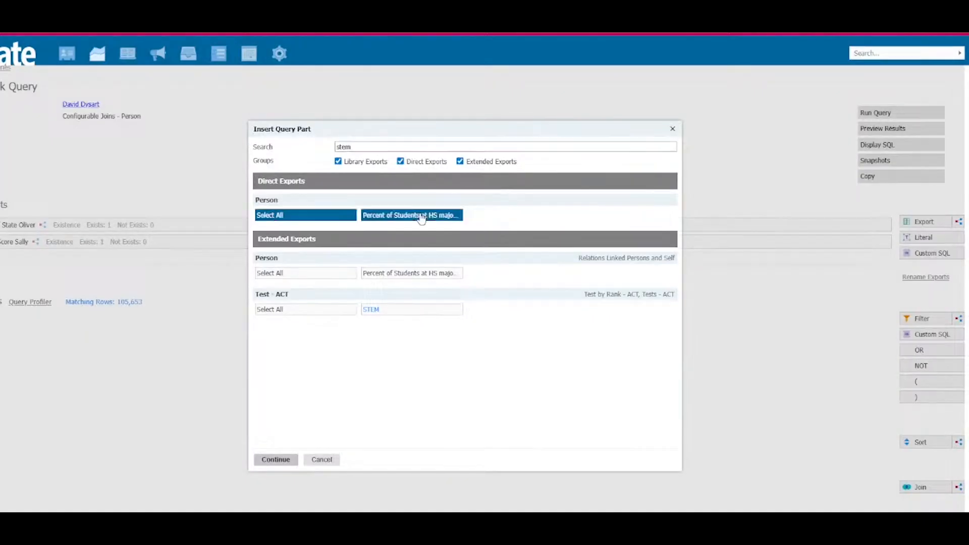
{"action": "left_click", "coordinate": [275, 459]}
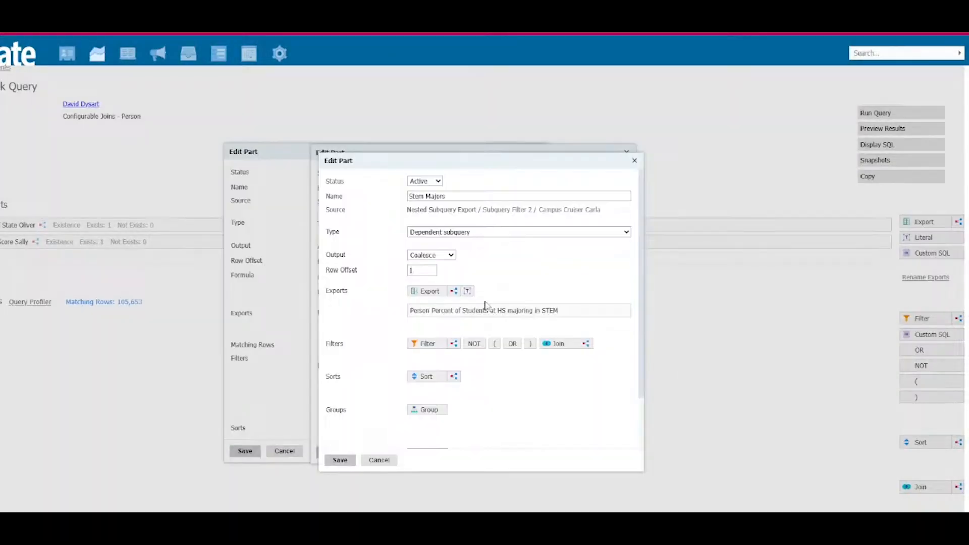
Step: Add a literal named .20 with the value .20 to the Stem Majors exports and save it
{"action": "left_click", "coordinate": [468, 291]}
{"action": "left_click", "coordinate": [451, 204]}
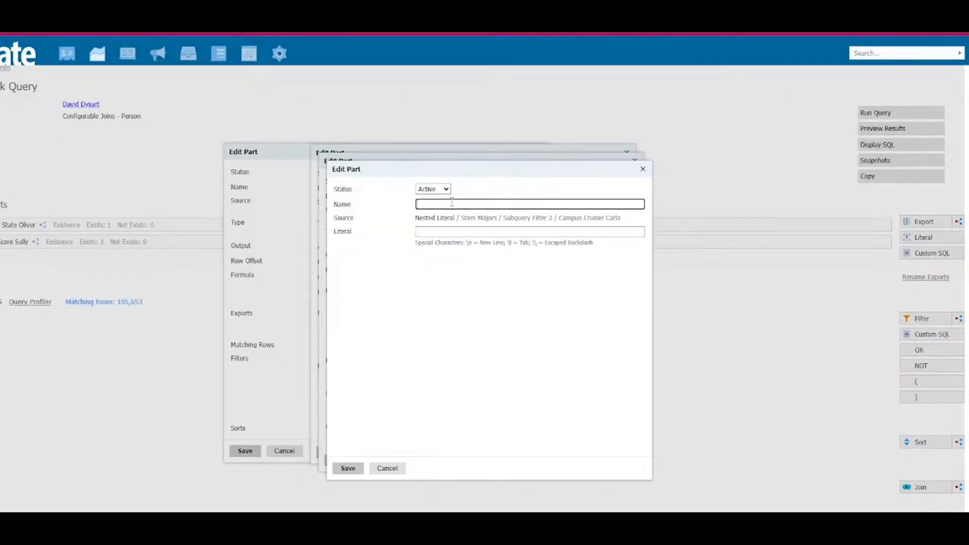
{"action": "type", "text": ".20"}
{"action": "left_click", "coordinate": [471, 230]}
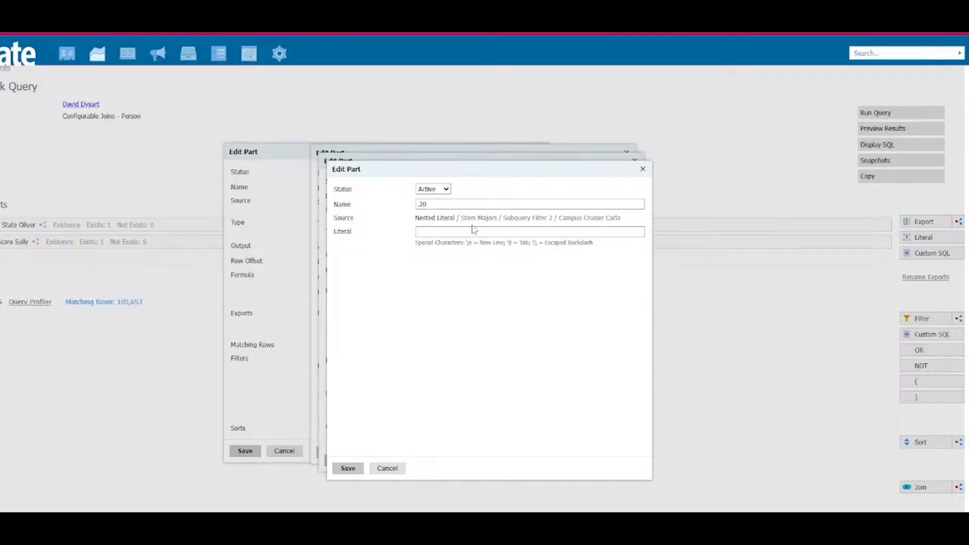
{"action": "type", "text": ".20"}
{"action": "left_click", "coordinate": [348, 468]}
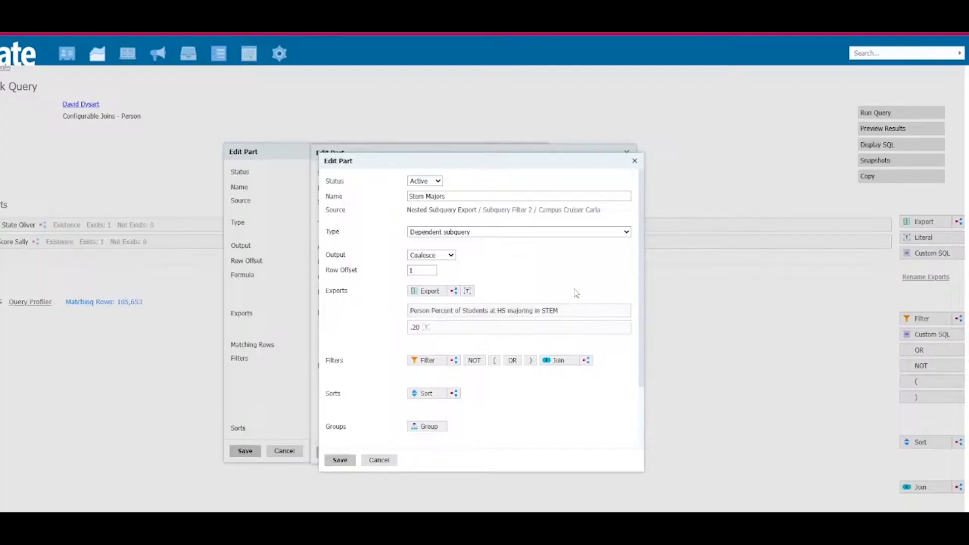
Step: Add a nested subquery export named Ind Sub - STEM Majors to Stem Majors
{"action": "left_click_drag", "start_coordinate": [454, 291], "coordinate": [456, 323]}
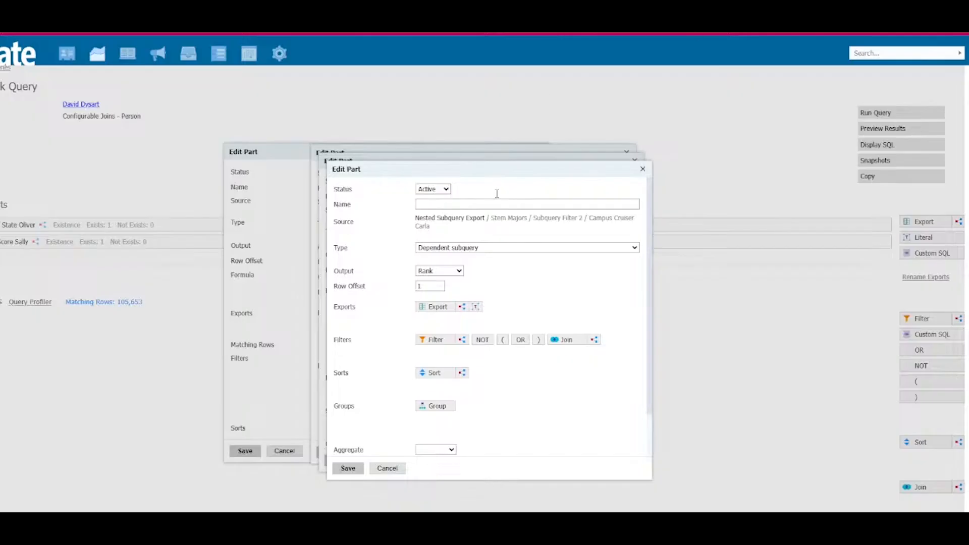
{"action": "left_click", "coordinate": [459, 204]}
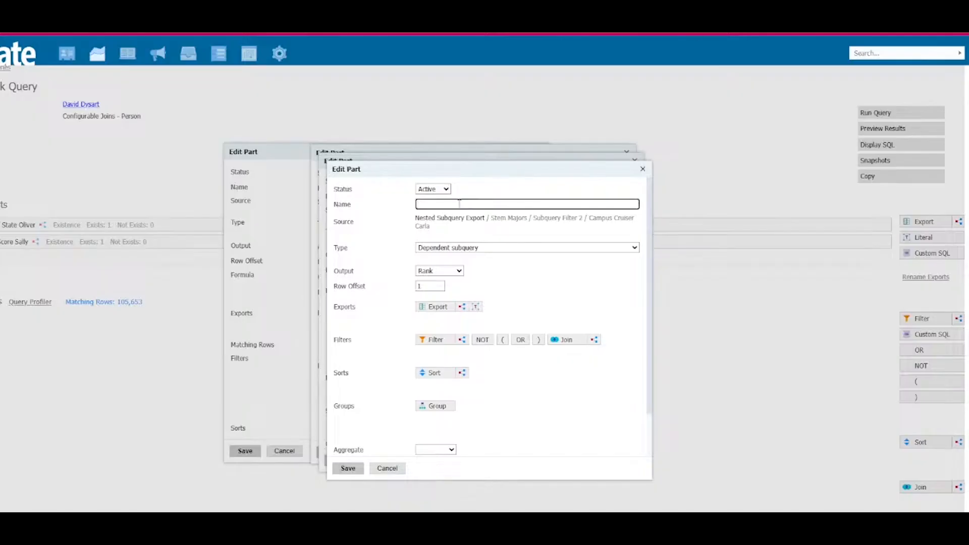
{"action": "type", "text": "Ind Sub - STEM Majors"}
Step: Make Ind Sub - STEM Majors an independent subquery with Person as its base
{"action": "left_click", "coordinate": [466, 247]}
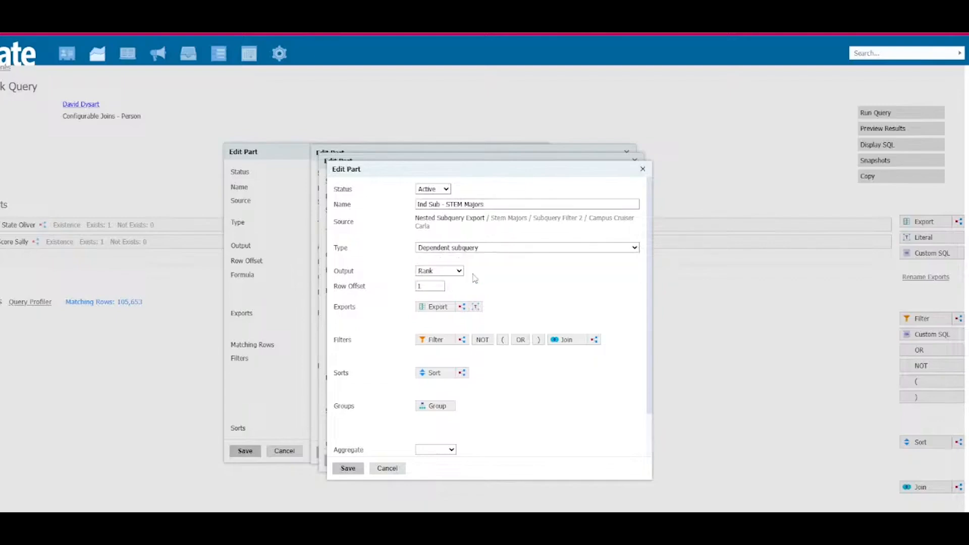
{"action": "left_click", "coordinate": [474, 275]}
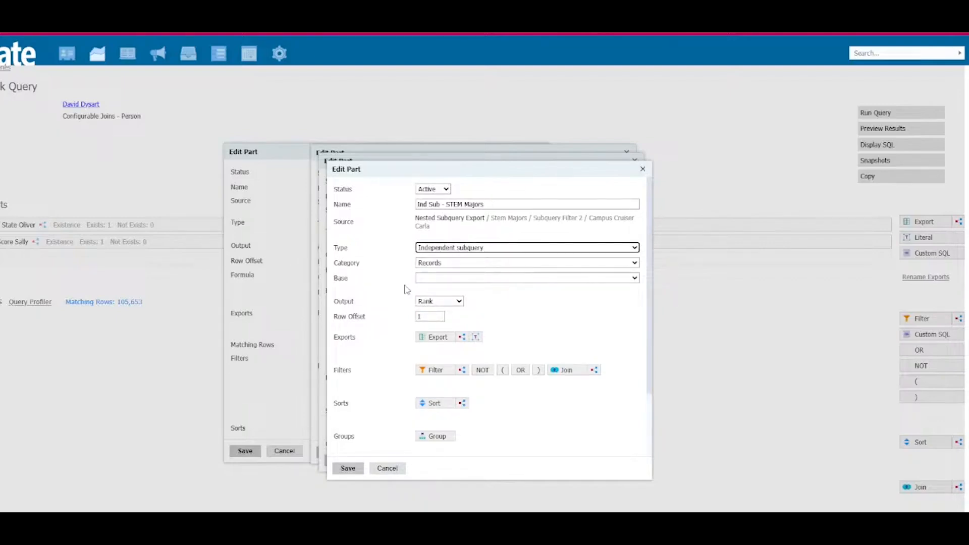
{"action": "left_click", "coordinate": [444, 279]}
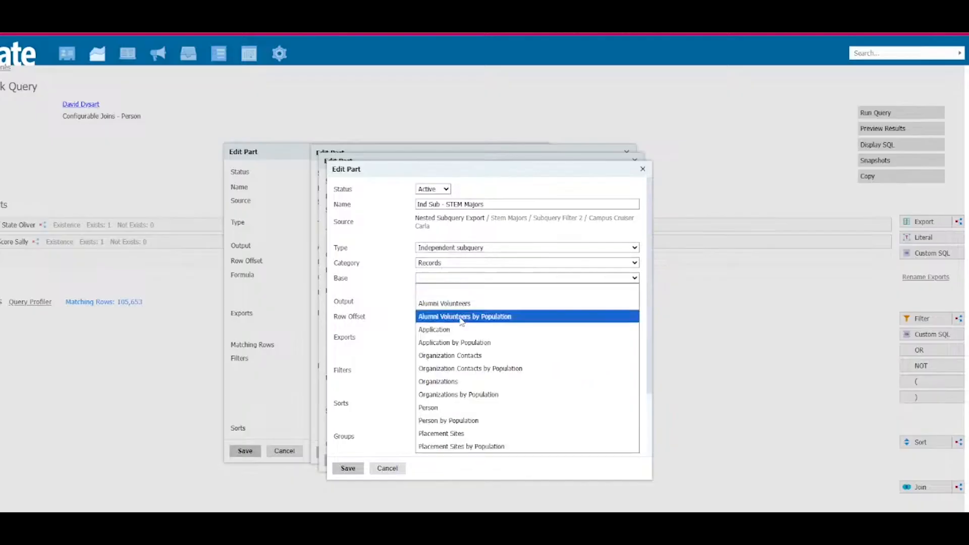
{"action": "left_click", "coordinate": [477, 406]}
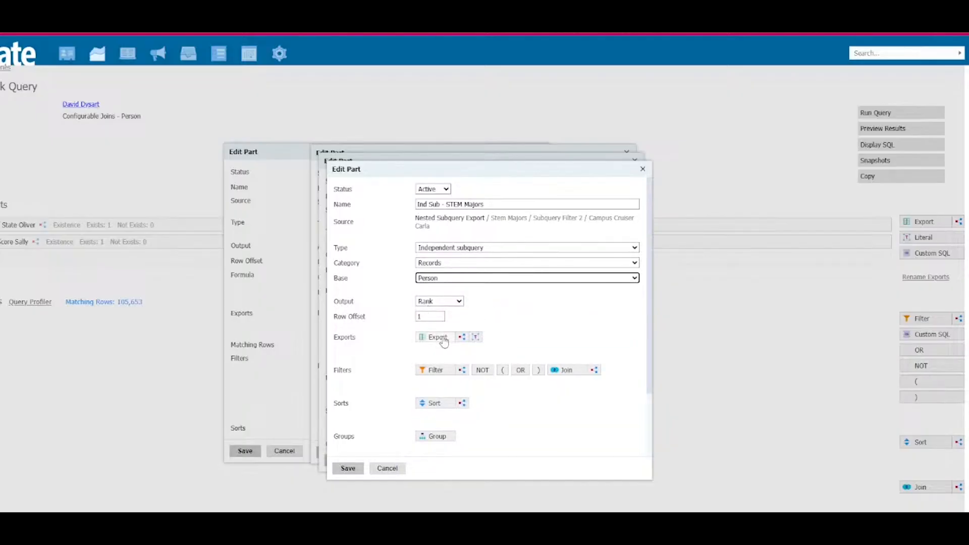
Step: Add the Person (independent subquery) export Percent of Students at HS majoring in STEM to Ind Sub - STEM Majors
{"action": "left_click", "coordinate": [436, 338]}
{"action": "type", "text": "st"}
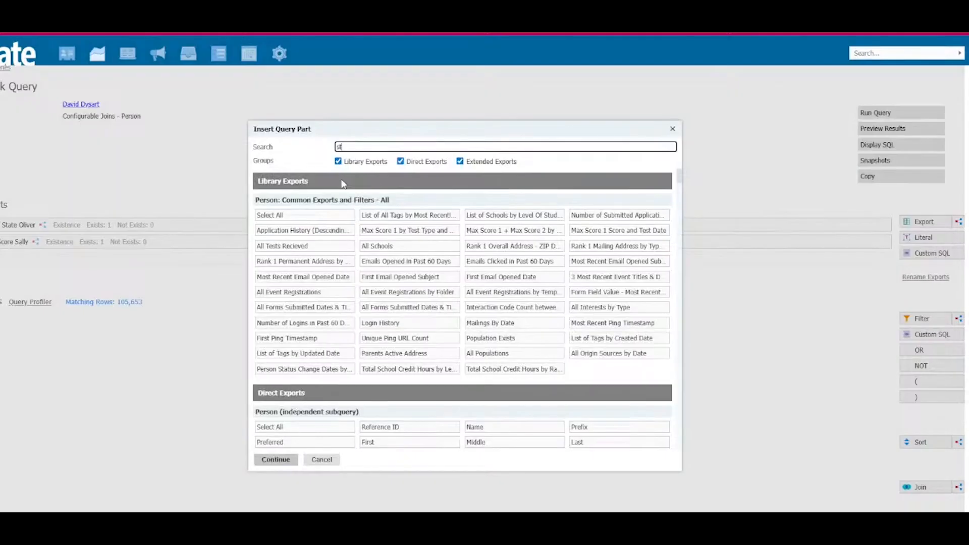
{"action": "type", "text": "em"}
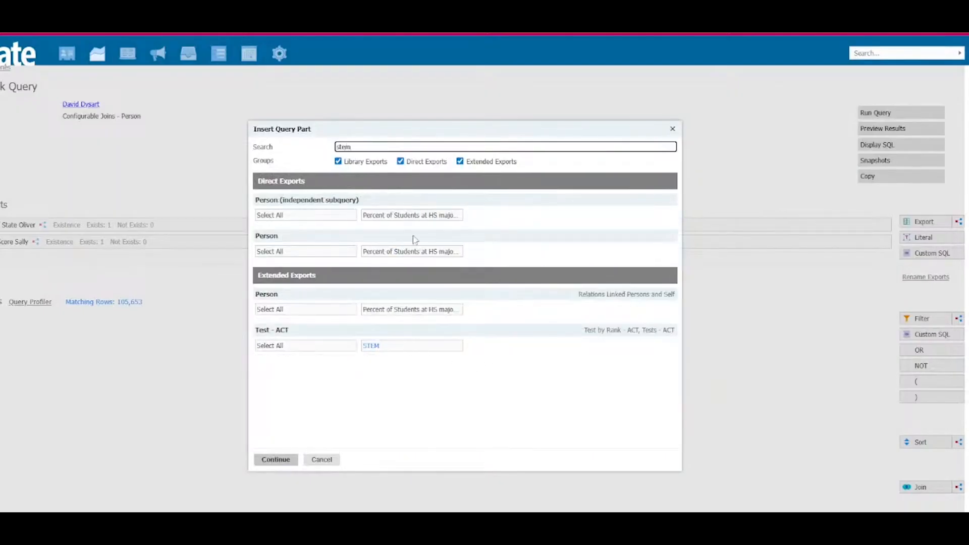
{"action": "left_click", "coordinate": [303, 215]}
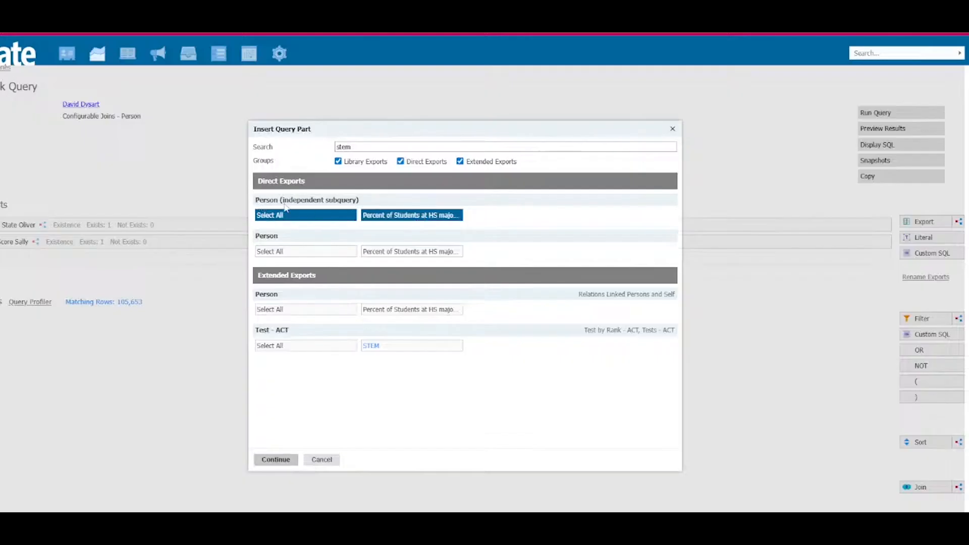
{"action": "left_click", "coordinate": [276, 460]}
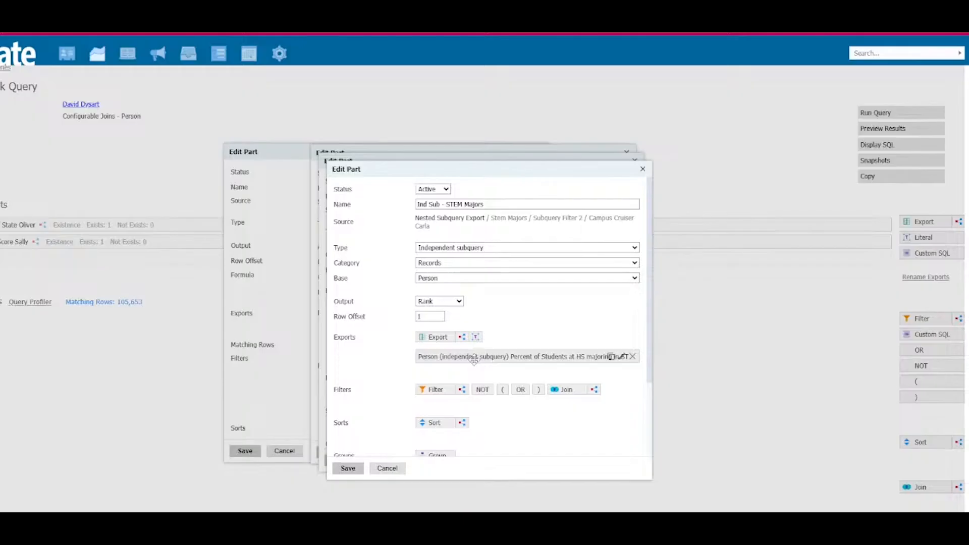
Step: Add a subquery filter with the Comparison aggregate to Ind Sub - STEM Majors
{"action": "left_click", "coordinate": [461, 390]}
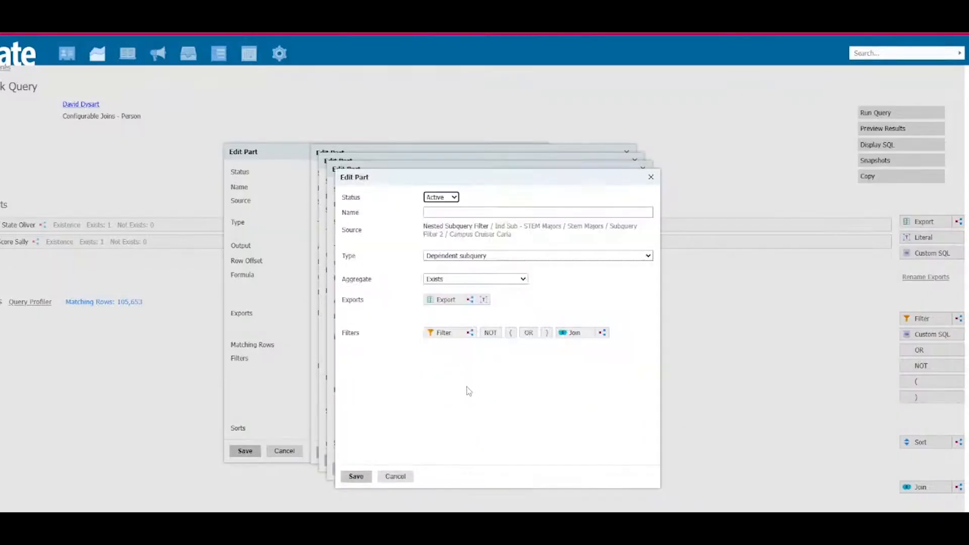
{"action": "left_click", "coordinate": [461, 280]}
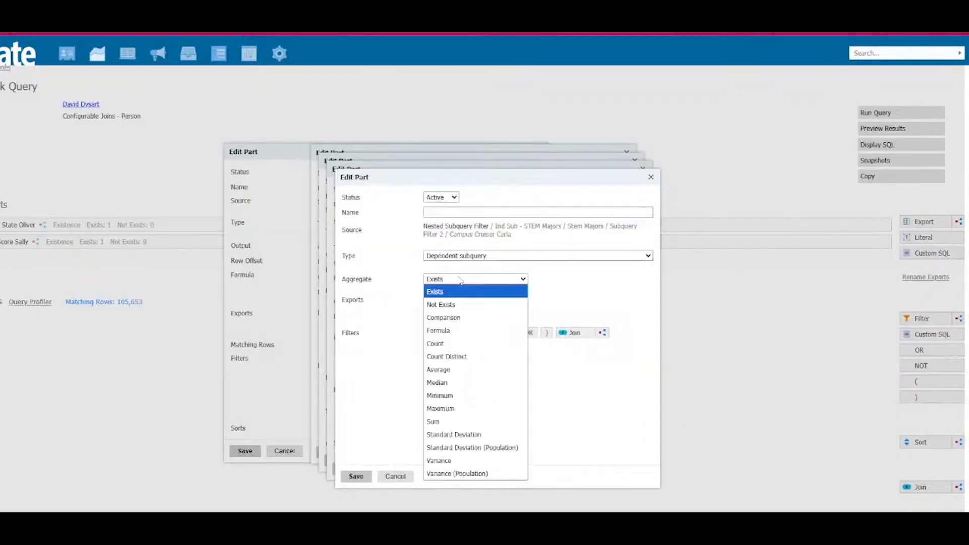
{"action": "left_click", "coordinate": [442, 318]}
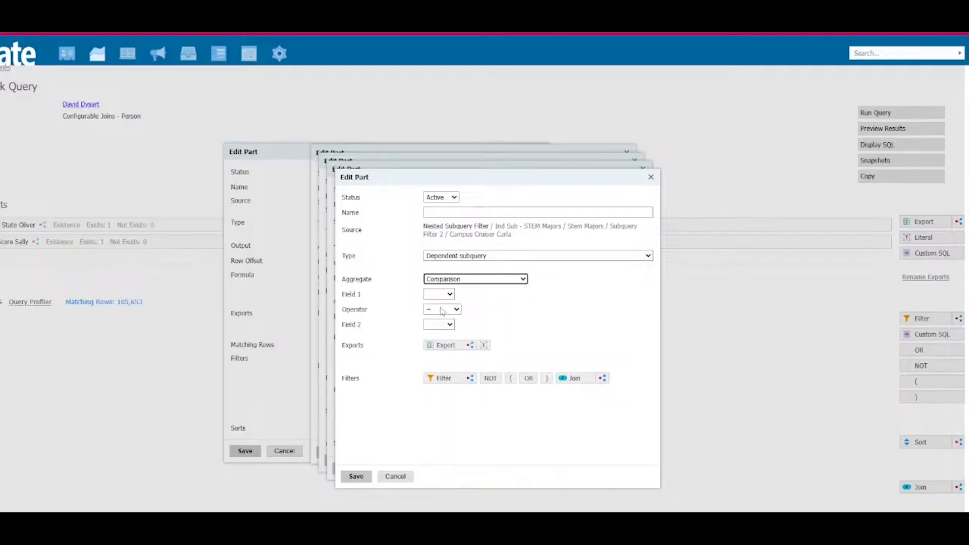
{"action": "left_click", "coordinate": [448, 347]}
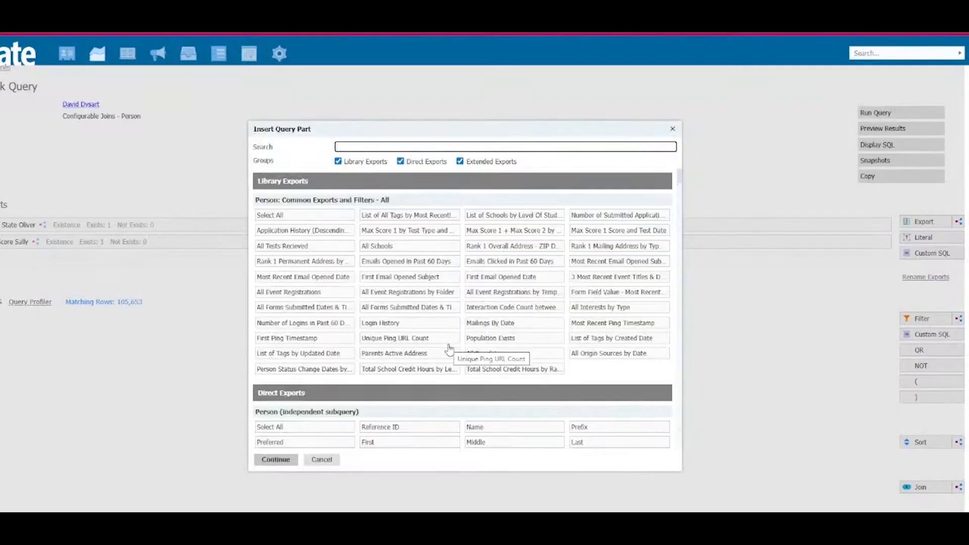
{"action": "type", "text": "ceeb"}
{"action": "key", "text": "BackSpace"}
{"action": "key", "text": "BackSpace"}
{"action": "key", "text": "BackSpace"}
{"action": "key", "text": "BackSpace"}
{"action": "key", "text": "Escape"}
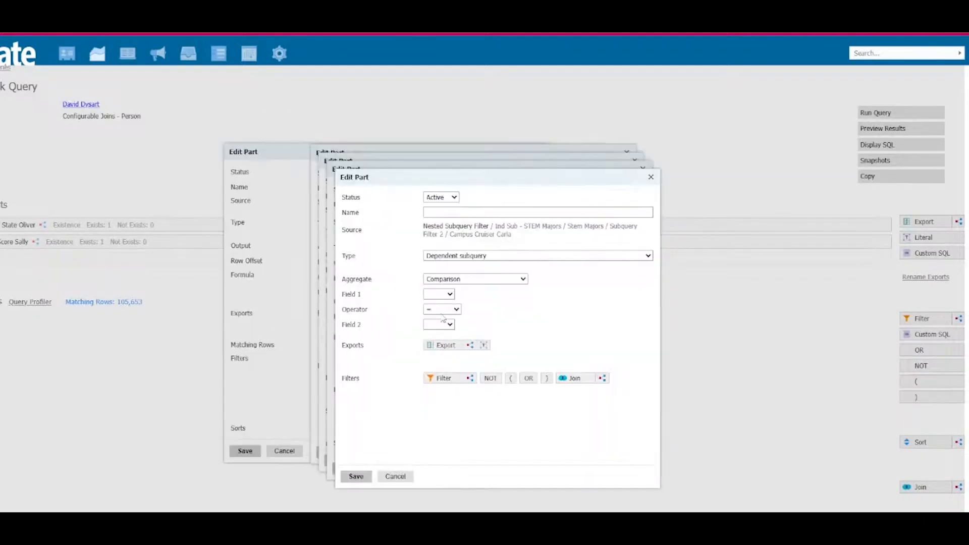
Step: Join the Person's School by Rank Overall with rank 1 to the comparison filter, keeping the name School 1
{"action": "left_click", "coordinate": [563, 380]}
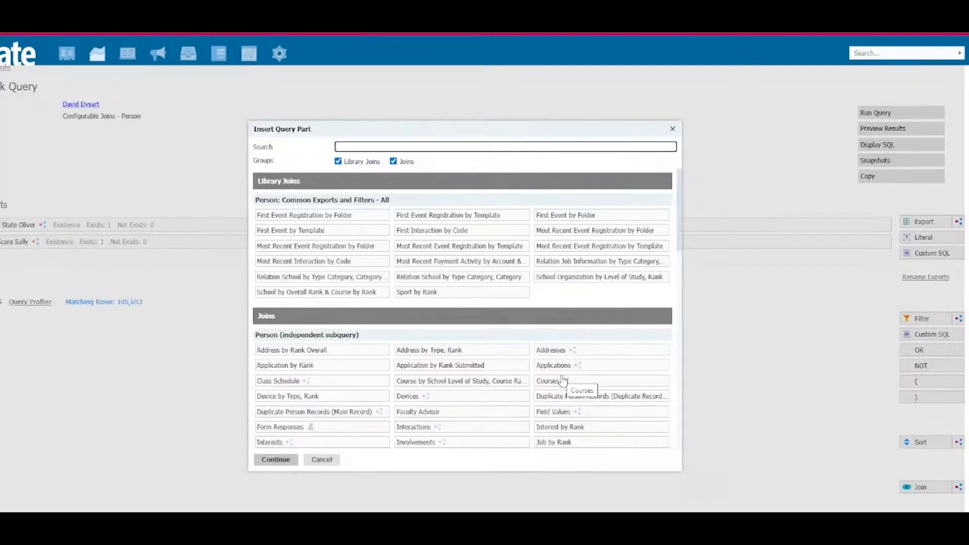
{"action": "type", "text": "school"}
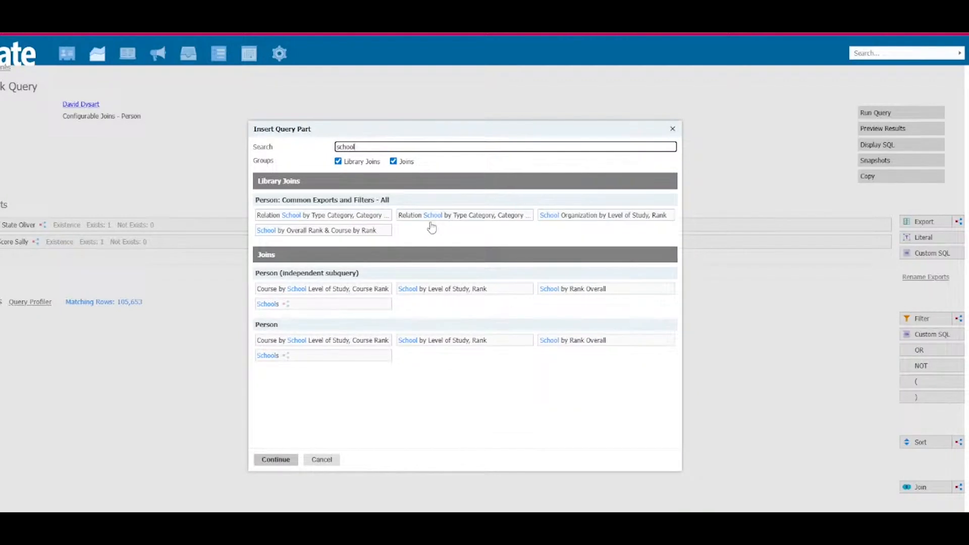
{"action": "left_click", "coordinate": [604, 346]}
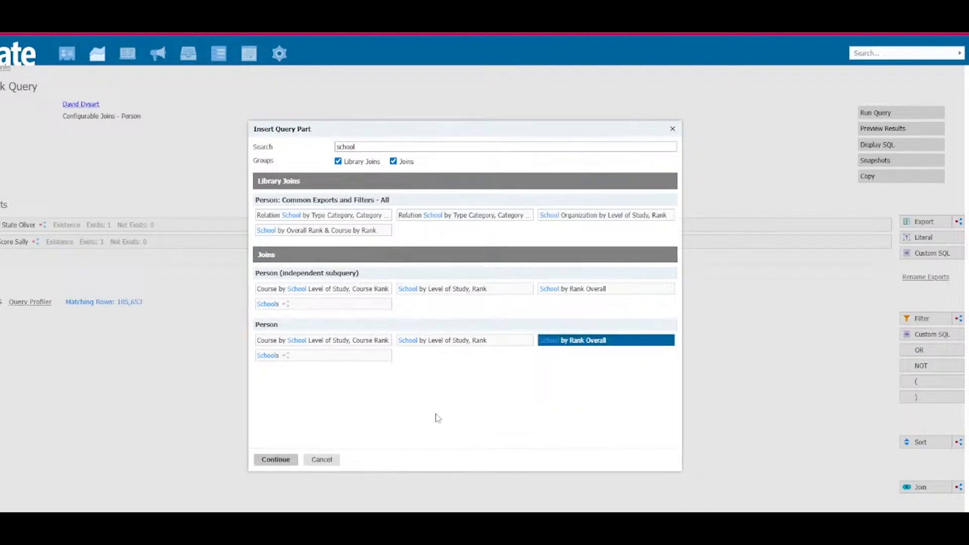
{"action": "left_click", "coordinate": [276, 459]}
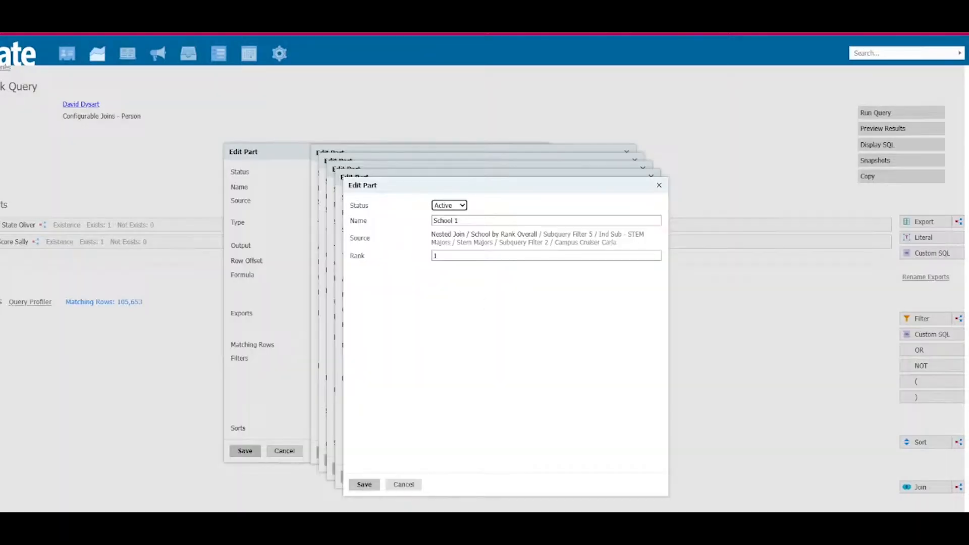
{"action": "left_click", "coordinate": [364, 485]}
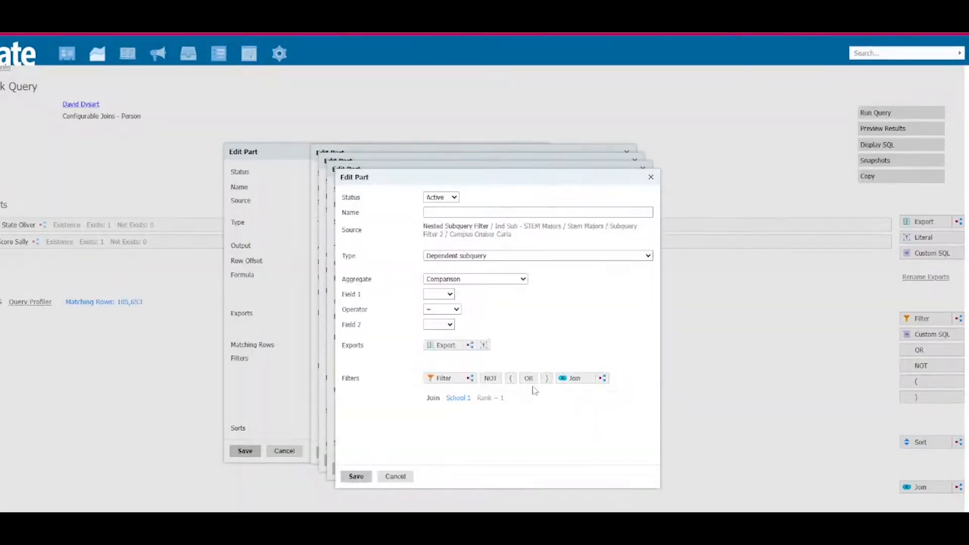
Step: Join School by Rank Overall from Person (independent subquery) with rank 1, and name the join Ind Sub School 1
{"action": "left_click", "coordinate": [573, 381]}
{"action": "type", "text": "school"}
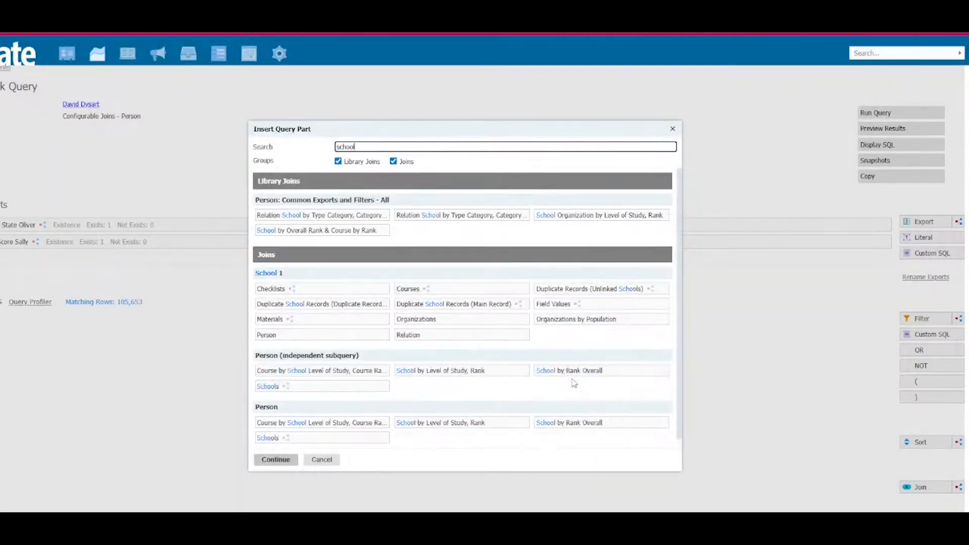
{"action": "left_click", "coordinate": [625, 373]}
{"action": "left_click", "coordinate": [276, 460]}
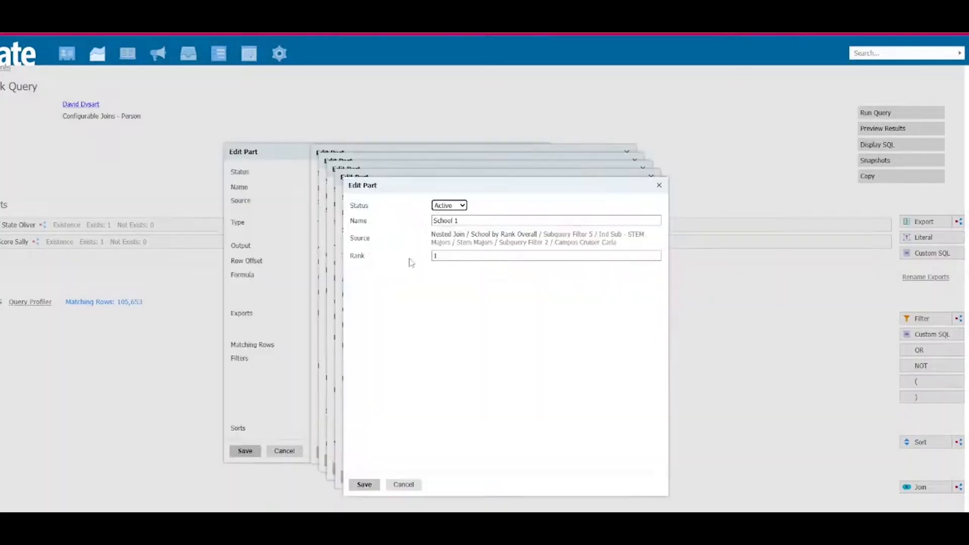
{"action": "left_click", "coordinate": [434, 221]}
{"action": "type", "text": "Ind Sub"}
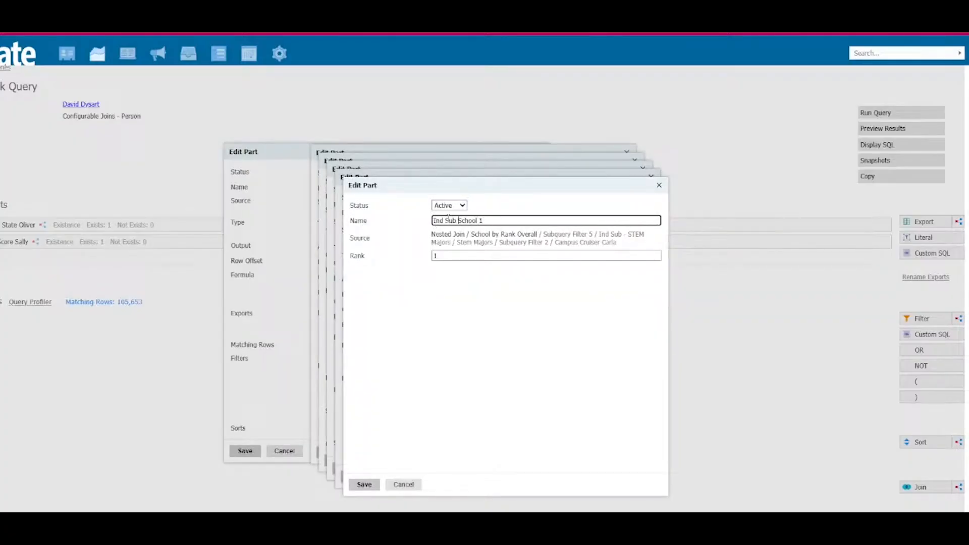
{"action": "left_click", "coordinate": [379, 485]}
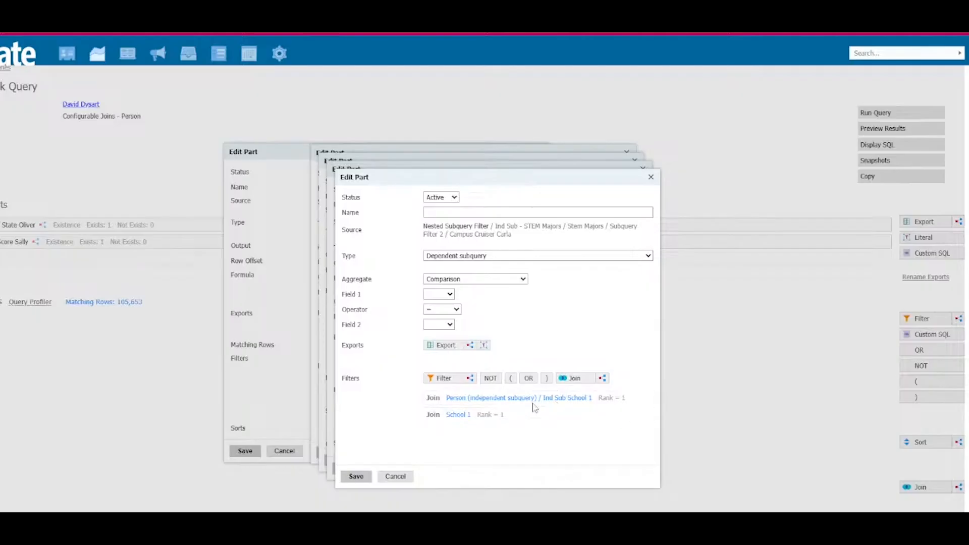
Step: Add the Code exports of both School 1 and Ind Sub School 1 to the comparison filter
{"action": "left_click", "coordinate": [444, 347]}
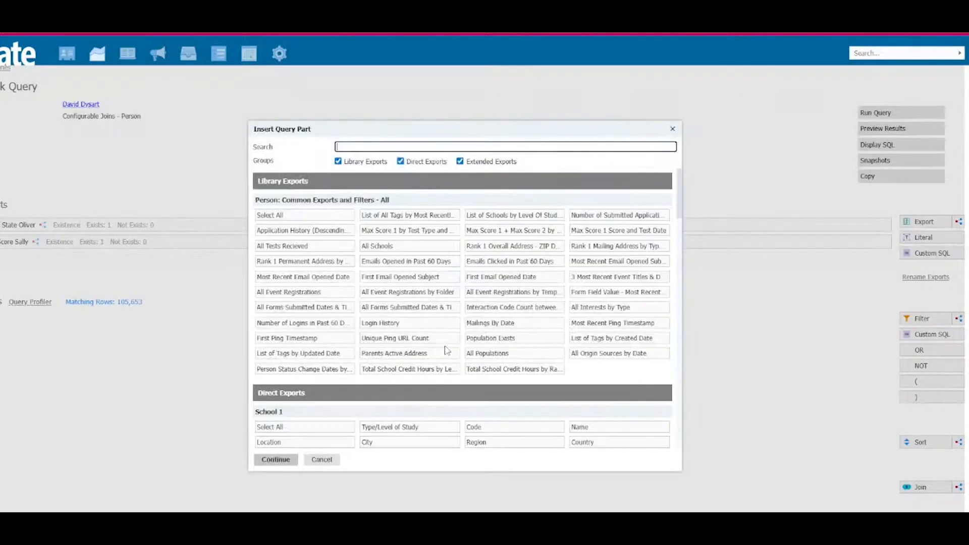
{"action": "type", "text": "code"}
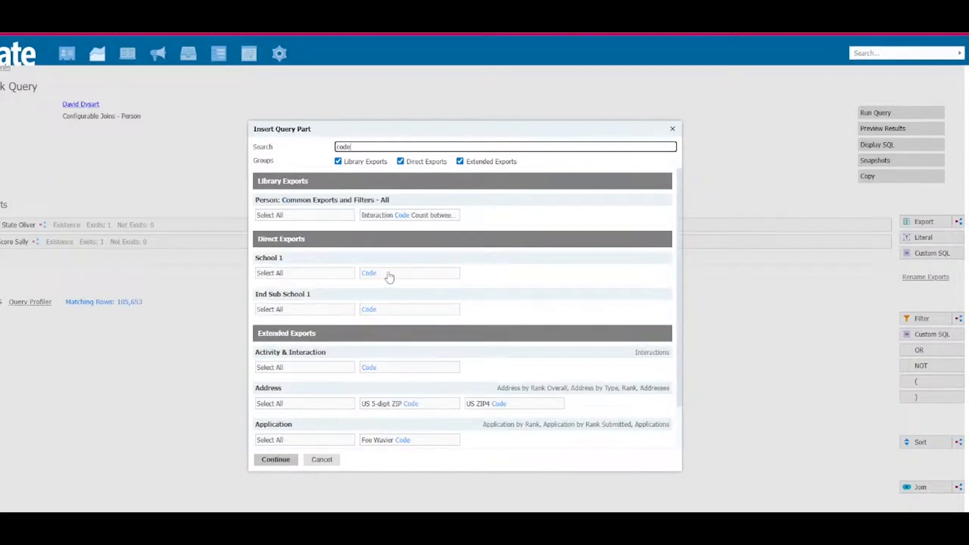
{"action": "left_click", "coordinate": [389, 274]}
{"action": "left_click", "coordinate": [390, 309]}
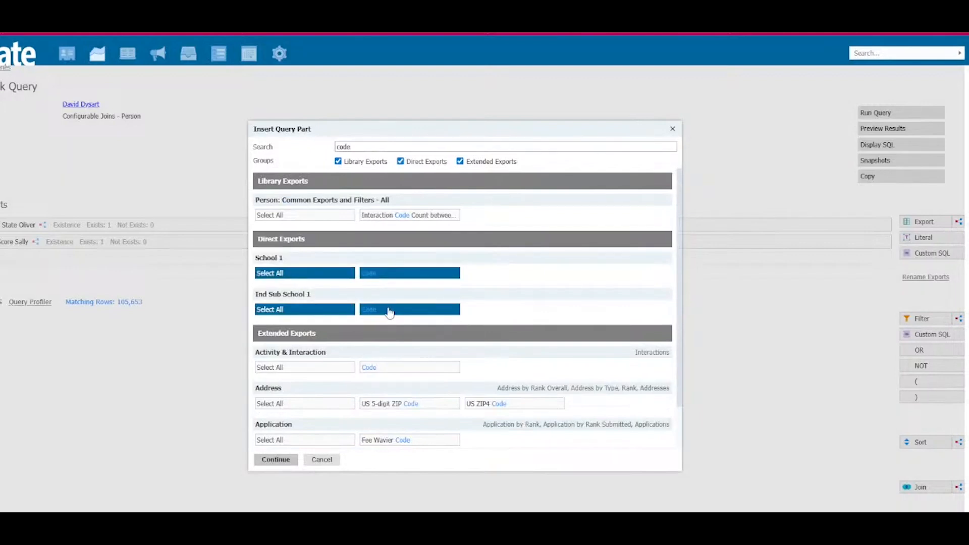
{"action": "left_click", "coordinate": [276, 460]}
Step: Compare School 1 Code as Field 1 with Ind Sub School 1 Code as Field 2, and save the filter as Same School
{"action": "left_click", "coordinate": [463, 295]}
{"action": "left_click", "coordinate": [463, 320]}
{"action": "left_click", "coordinate": [462, 325]}
{"action": "left_click", "coordinate": [461, 362]}
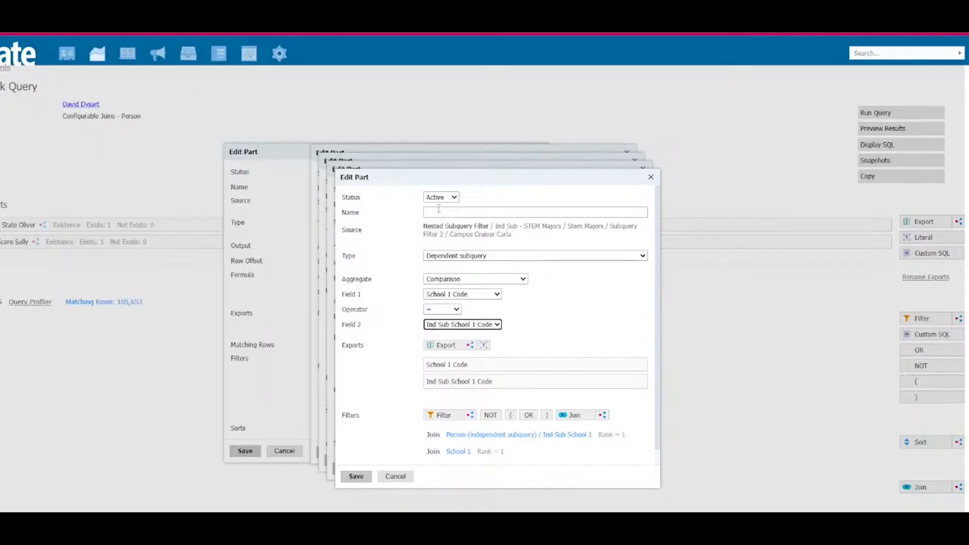
{"action": "left_click", "coordinate": [439, 209]}
{"action": "type", "text": "Sa"}
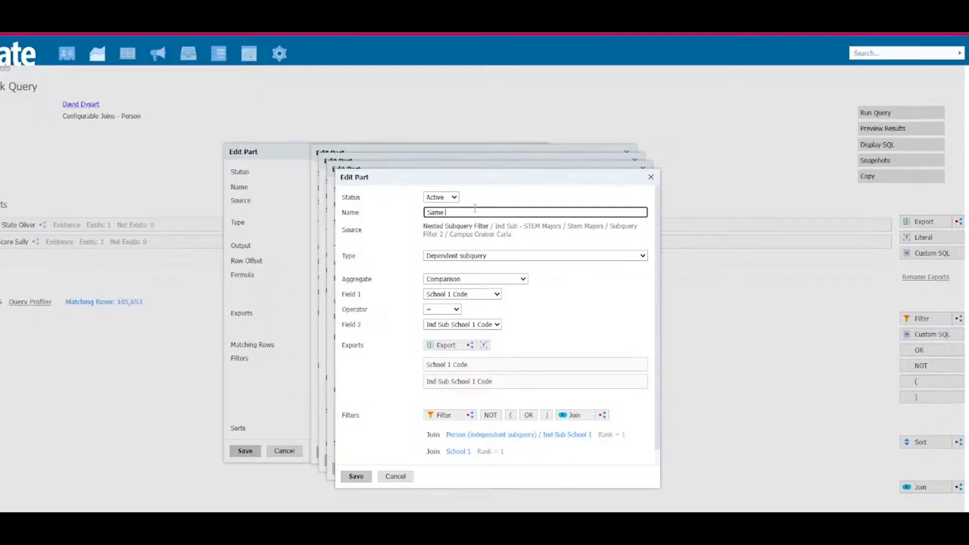
{"action": "type", "text": "me School"}
{"action": "left_click", "coordinate": [365, 479]}
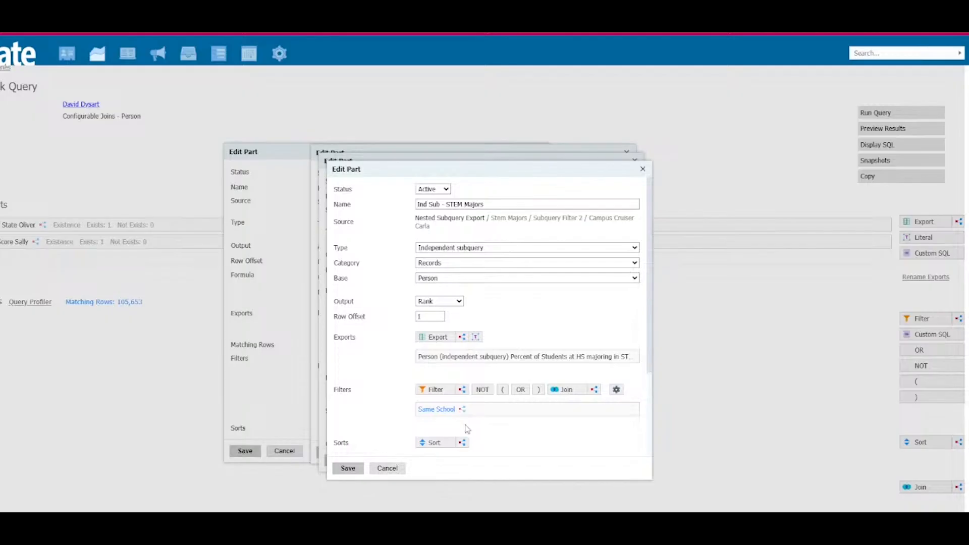
Step: Add an Exists subquery filter named Field Exists with the Person (independent subquery) export Percent of Students at HS majoring in STEM
{"action": "mouse_move", "coordinate": [495, 414]}
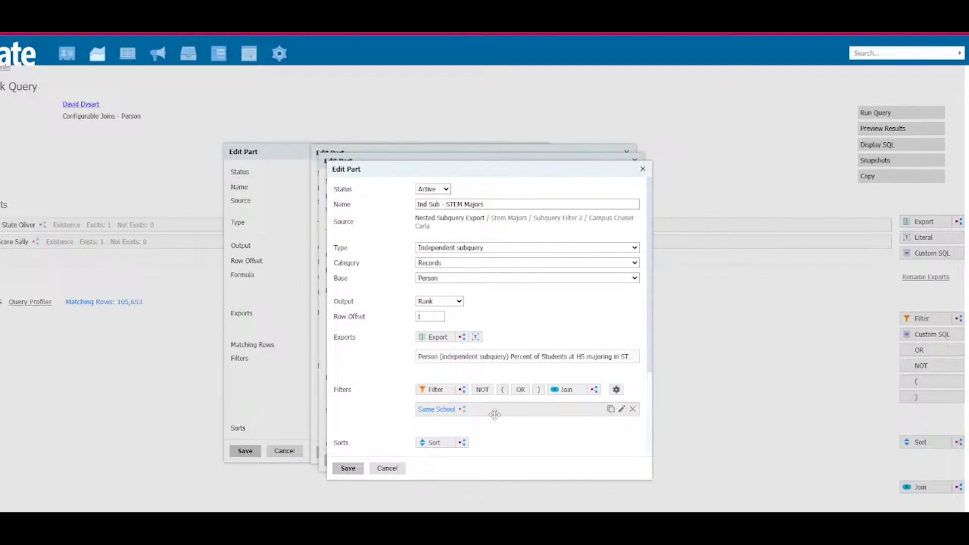
{"action": "left_click", "coordinate": [462, 391]}
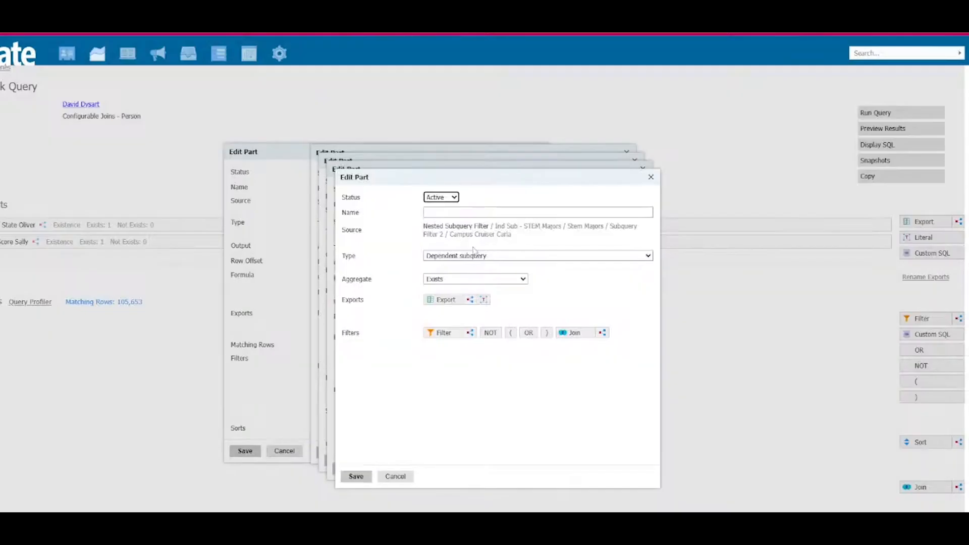
{"action": "left_click", "coordinate": [450, 300]}
{"action": "type", "text": "stem"}
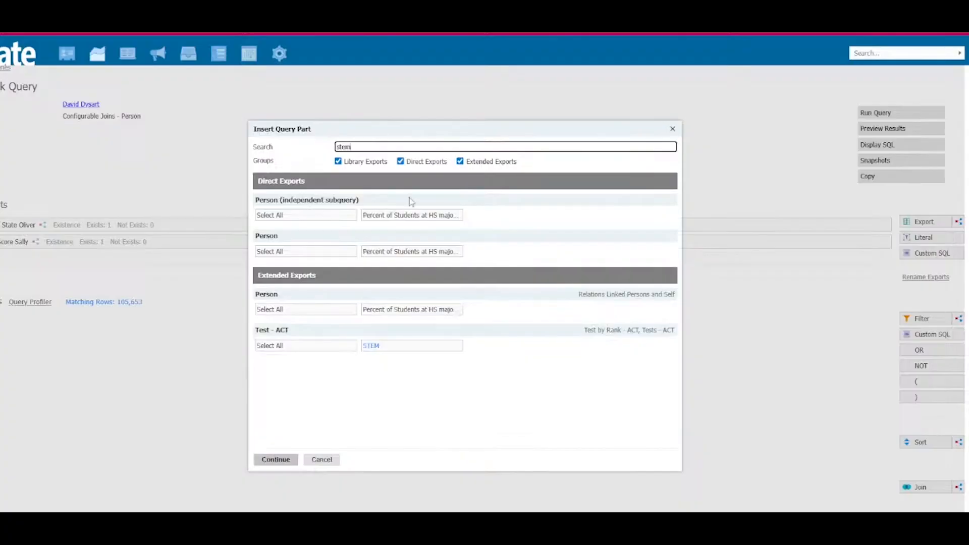
{"action": "left_click", "coordinate": [400, 221]}
{"action": "left_click", "coordinate": [275, 459]}
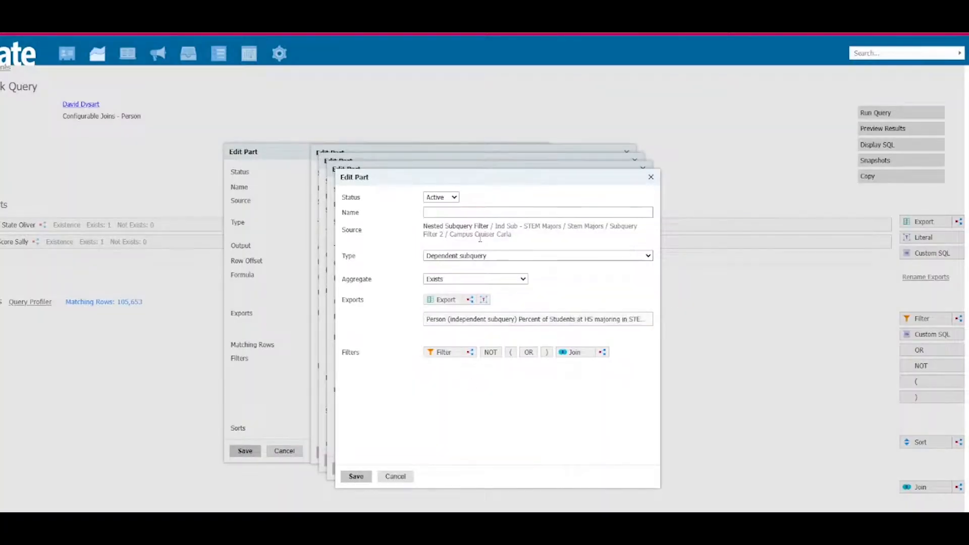
{"action": "left_click", "coordinate": [477, 212]}
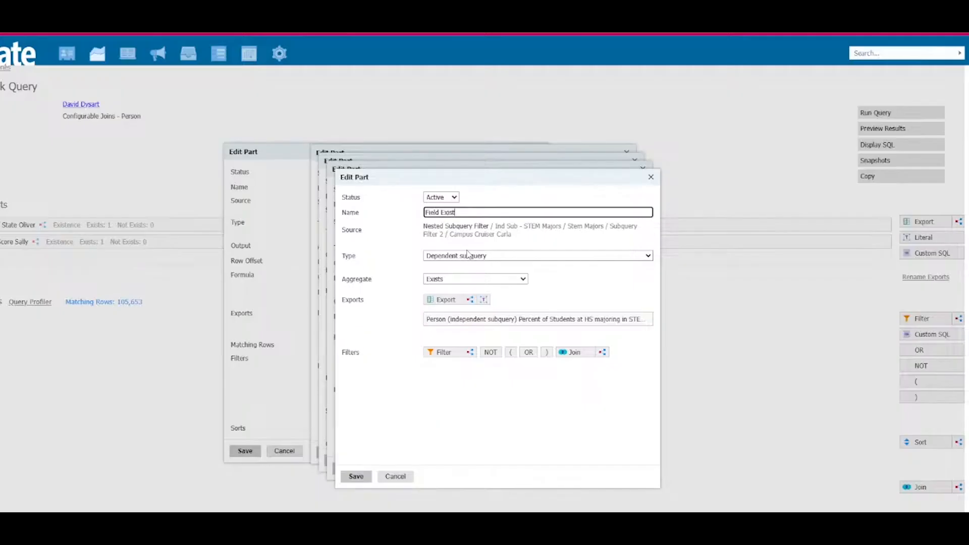
{"action": "left_click", "coordinate": [353, 477]}
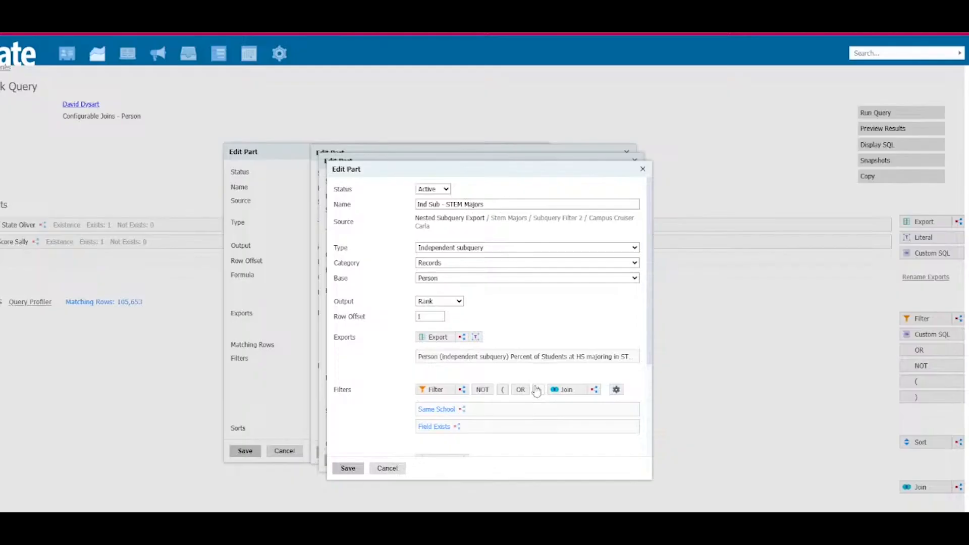
Step: Set the format type of Ind Sub - STEM Majors to Real and save the subquery
{"action": "scroll", "coordinate": [601, 396], "scroll_direction": "down", "scroll_amount": 3}
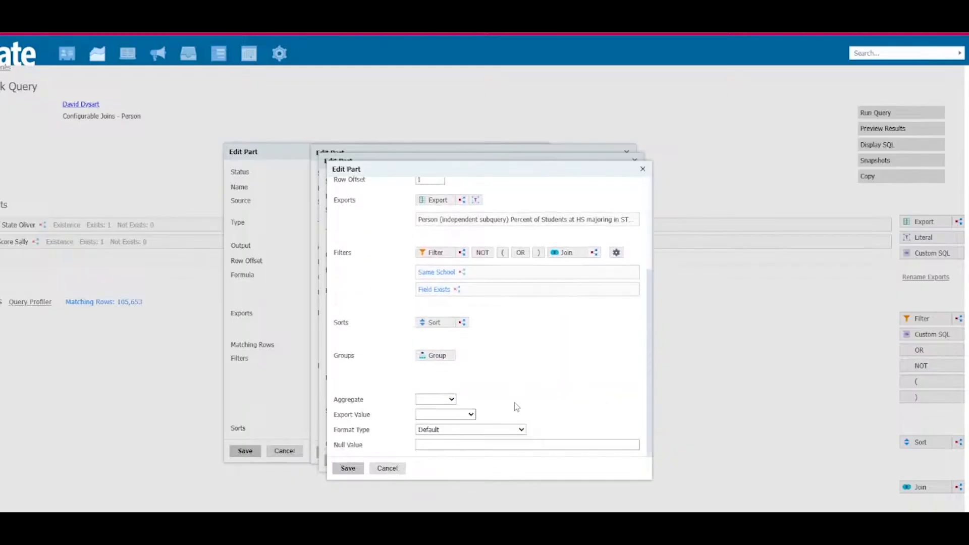
{"action": "left_click", "coordinate": [521, 430]}
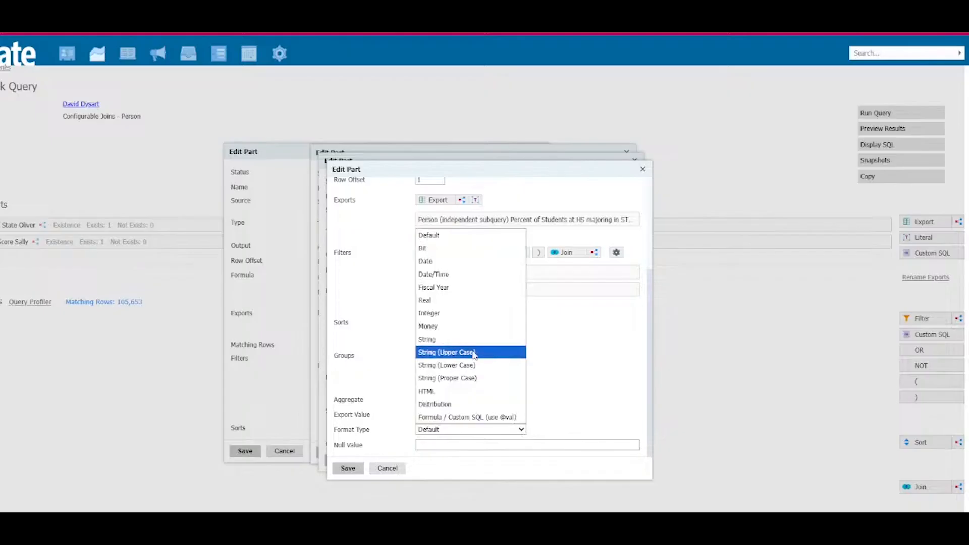
{"action": "left_click", "coordinate": [468, 313]}
{"action": "left_click", "coordinate": [478, 431]}
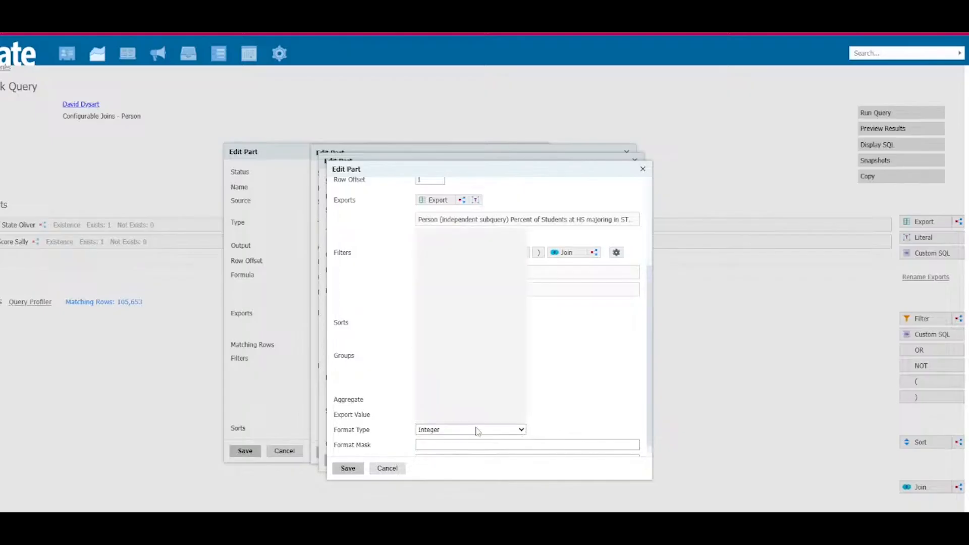
{"action": "left_click", "coordinate": [469, 300]}
{"action": "scroll", "coordinate": [364, 457], "scroll_direction": "down", "scroll_amount": 1}
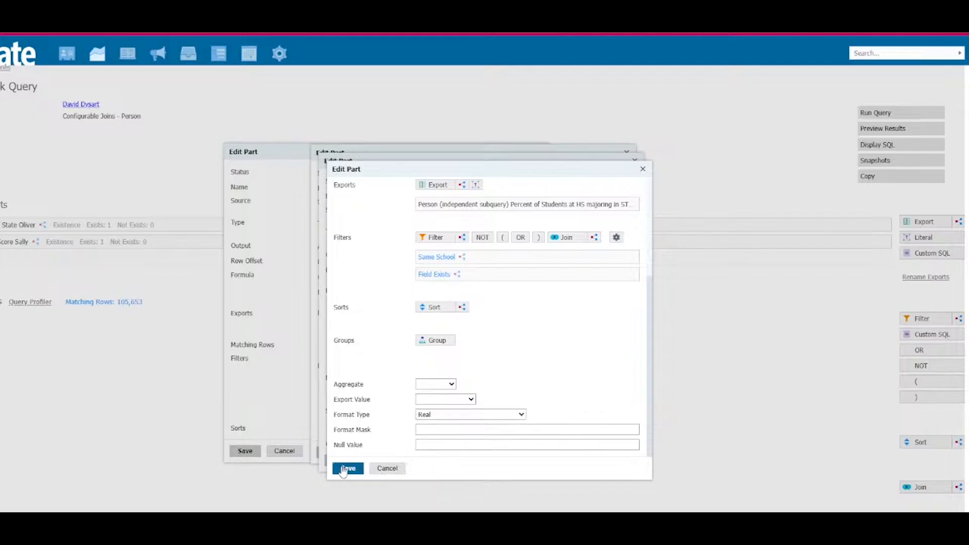
{"action": "left_click", "coordinate": [348, 468]}
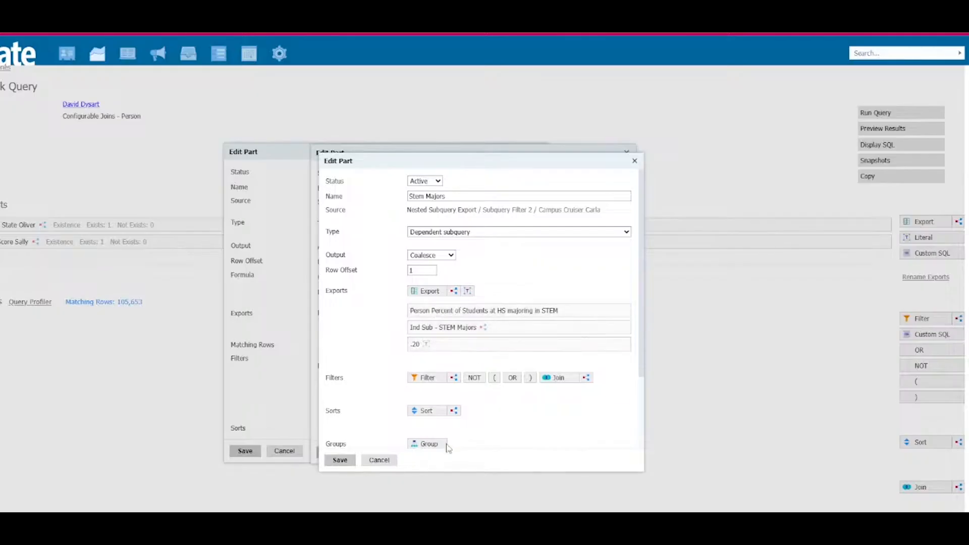
Step: Set the format type of the Stem Majors coalesce export to Real and save it
{"action": "scroll", "coordinate": [405, 405], "scroll_direction": "down", "scroll_amount": 2}
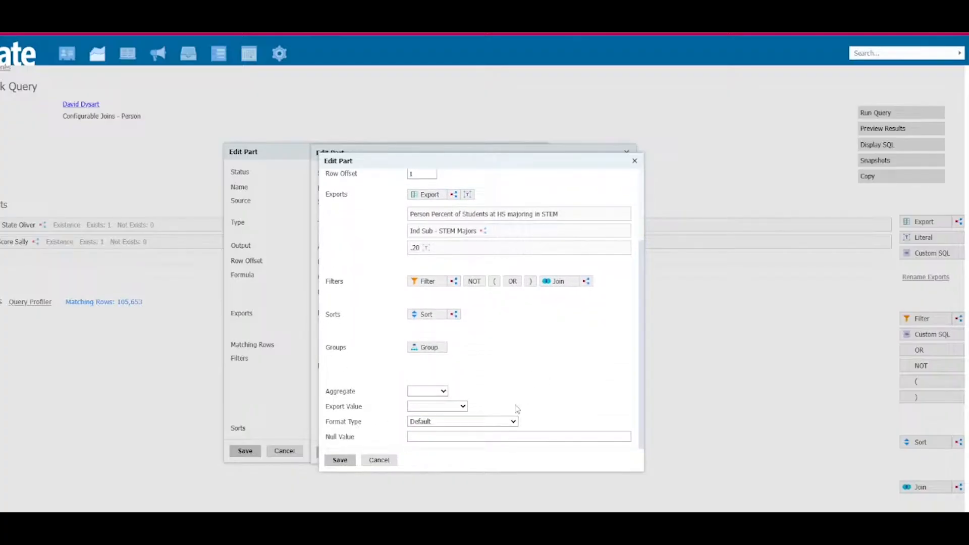
{"action": "left_click", "coordinate": [494, 425]}
{"action": "left_click", "coordinate": [452, 296]}
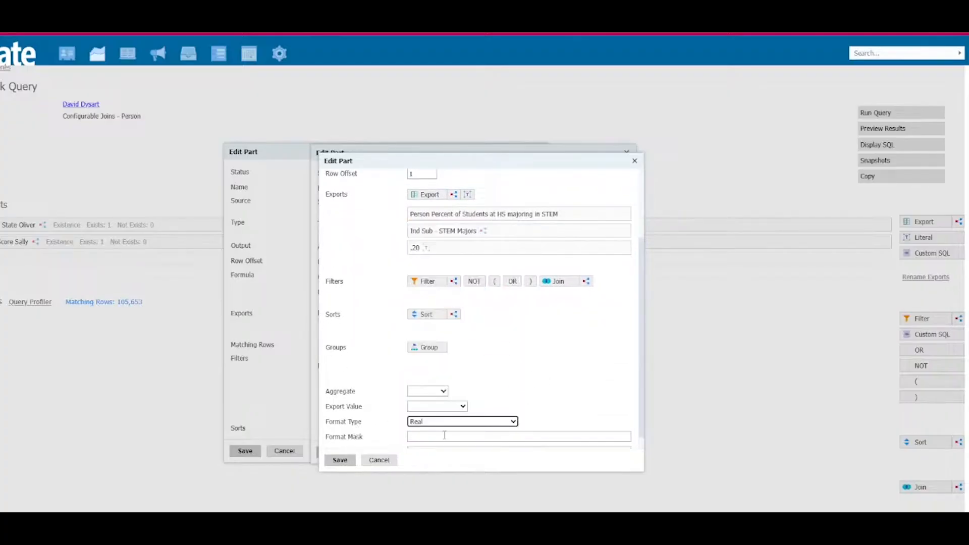
{"action": "scroll", "coordinate": [439, 438], "scroll_direction": "down", "scroll_amount": 1}
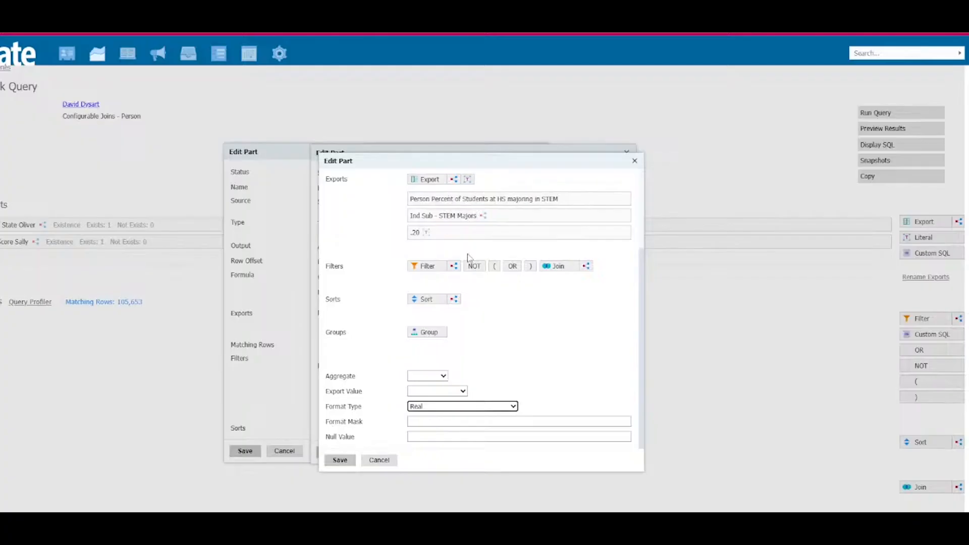
{"action": "scroll", "coordinate": [525, 376], "scroll_direction": "up", "scroll_amount": 3}
{"action": "scroll", "coordinate": [525, 390], "scroll_direction": "down", "scroll_amount": 3}
{"action": "left_click", "coordinate": [340, 461]}
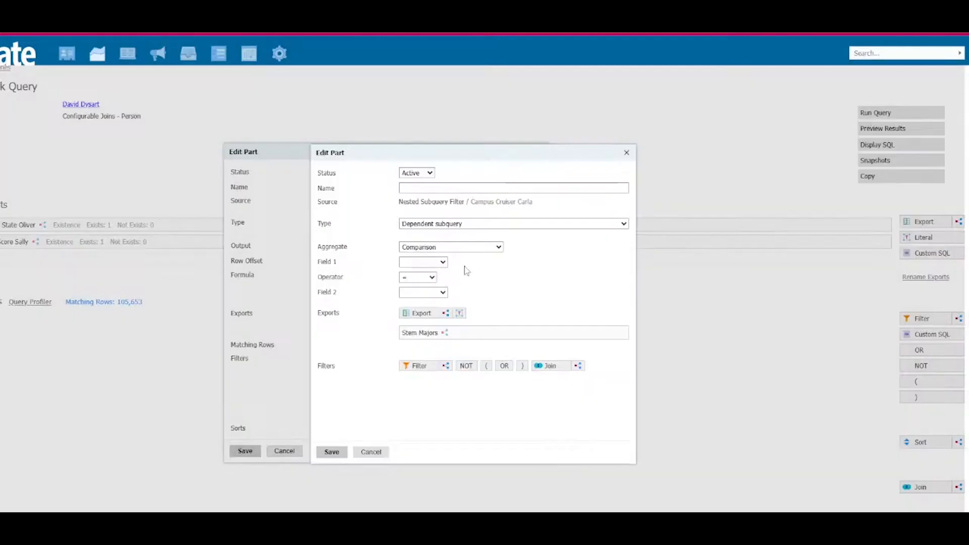
Step: Add a literal named .30 with value .30 to Campus Cruiser Carla's comparison filter, using Stem Majors as Field 1 and .30 as Field 2
{"action": "left_click", "coordinate": [440, 263]}
{"action": "left_click", "coordinate": [429, 300]}
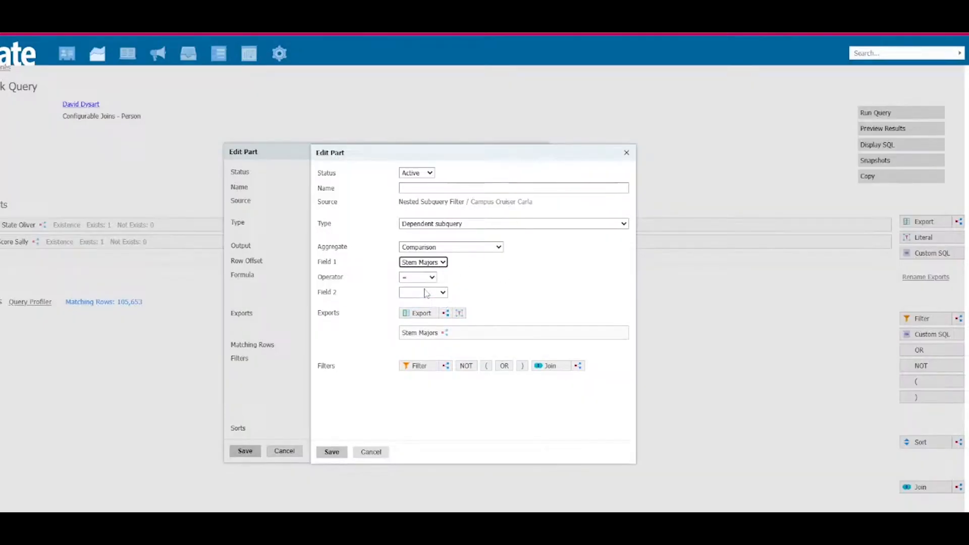
{"action": "left_click", "coordinate": [459, 312]}
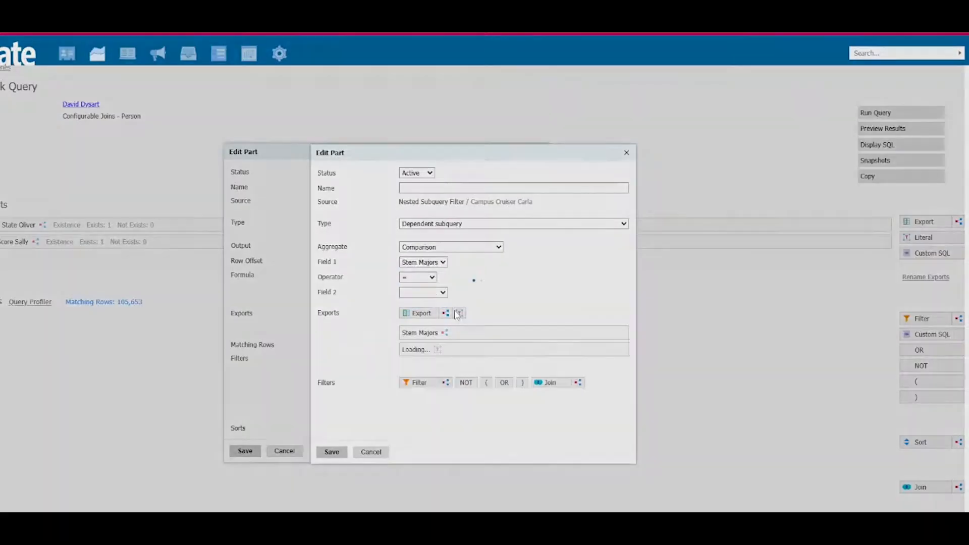
{"action": "left_click", "coordinate": [444, 195]}
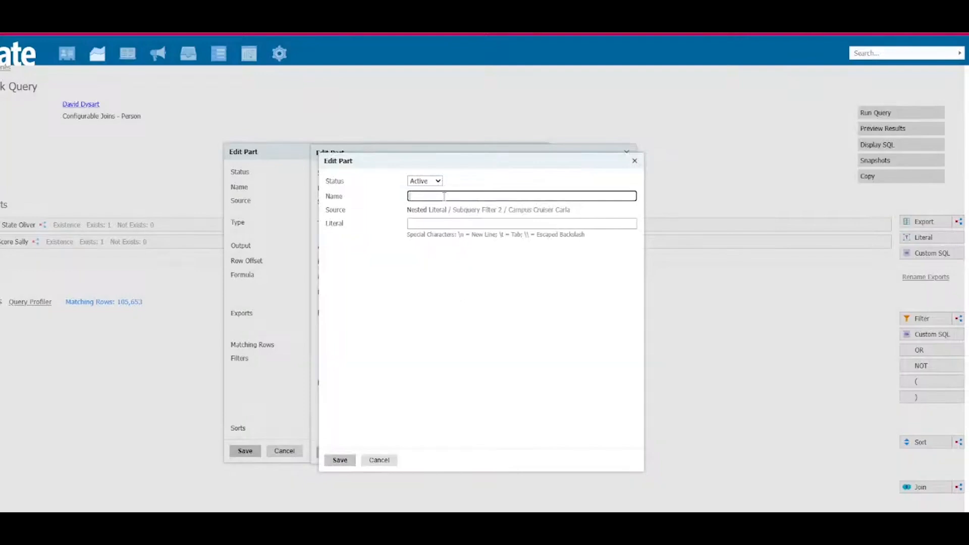
{"action": "left_click", "coordinate": [450, 222]}
{"action": "type", "text": ".30"}
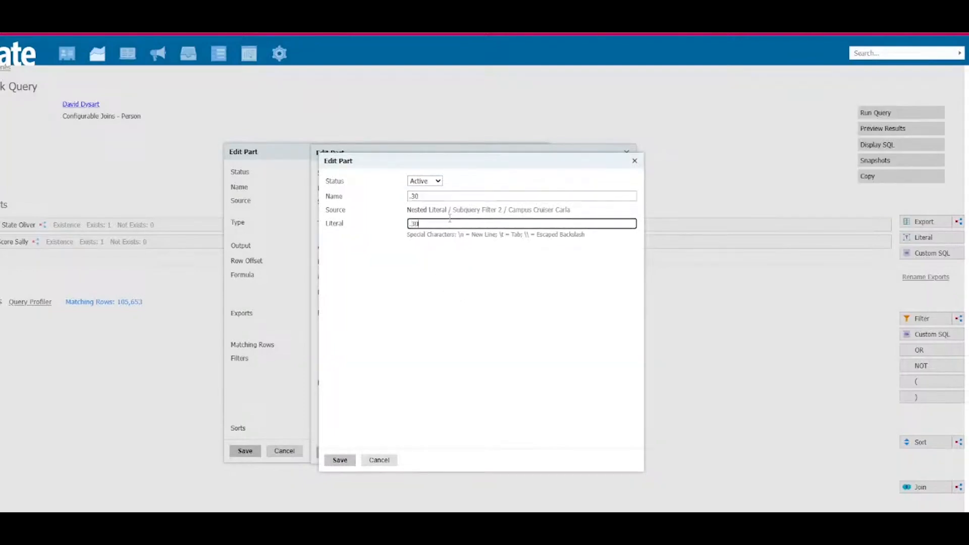
{"action": "left_click", "coordinate": [340, 461]}
{"action": "left_click", "coordinate": [433, 294]}
{"action": "left_click", "coordinate": [433, 338]}
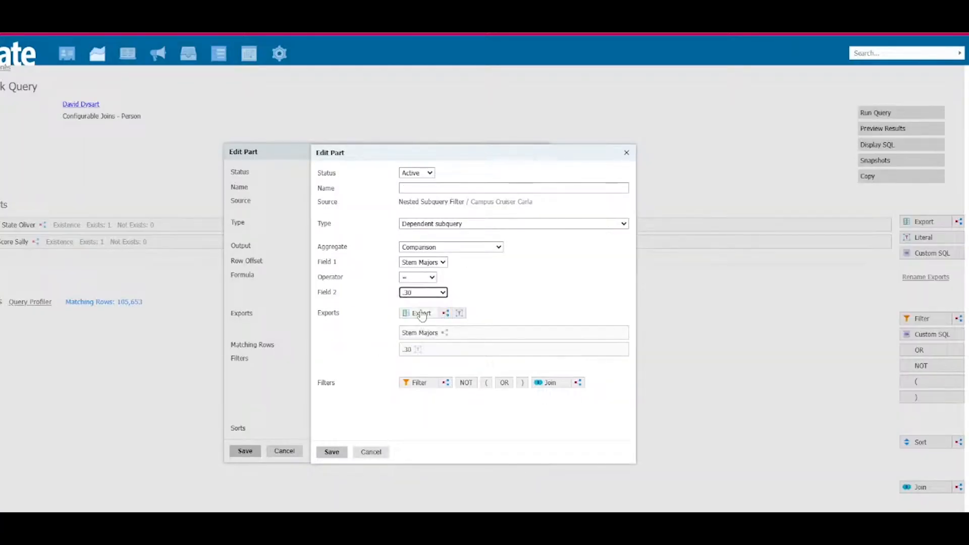
Step: Set the comparison operator between Stem Majors and .30 to >=, name the filter STEM >=.30 and save it
{"action": "left_click", "coordinate": [432, 277]}
{"action": "left_click", "coordinate": [423, 331]}
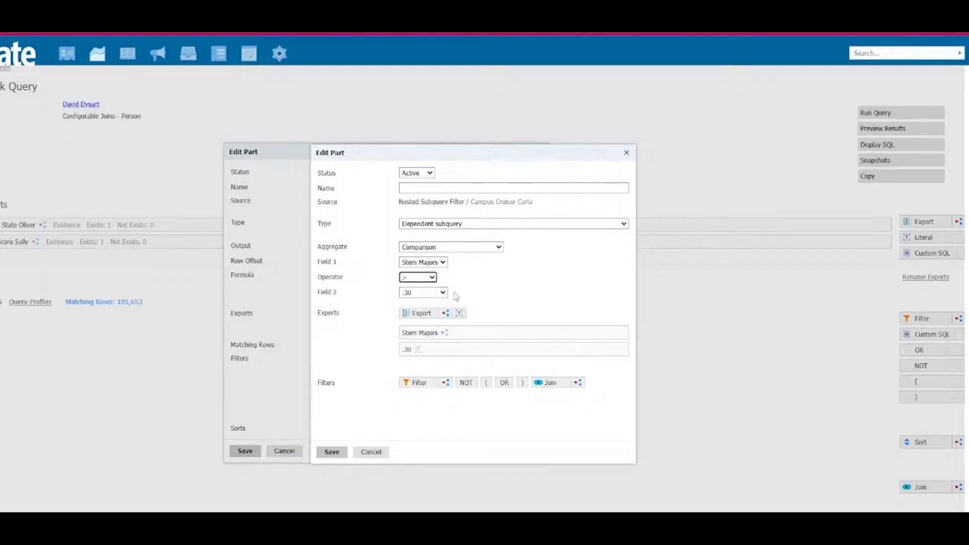
{"action": "left_click", "coordinate": [429, 277]}
{"action": "left_click", "coordinate": [433, 342]}
{"action": "left_click", "coordinate": [477, 185]}
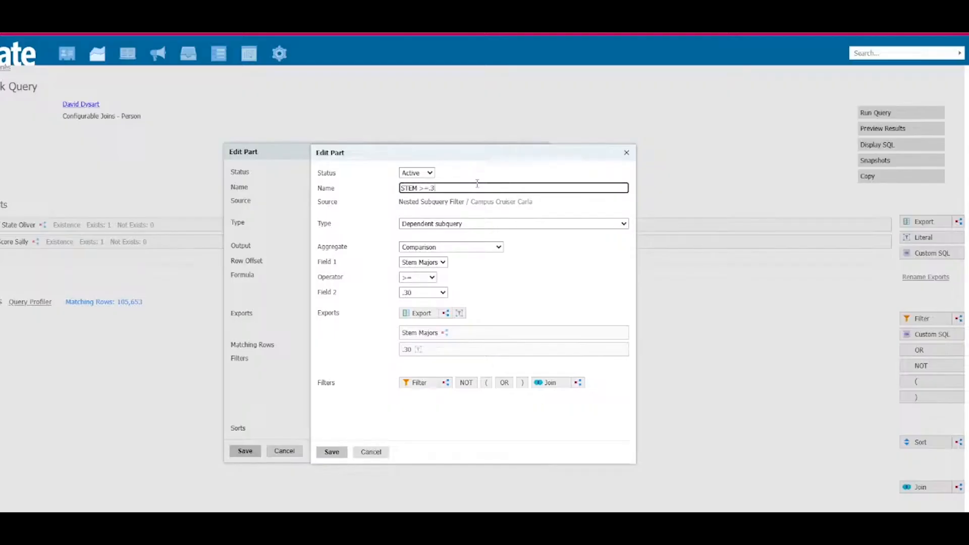
{"action": "left_click", "coordinate": [332, 452]}
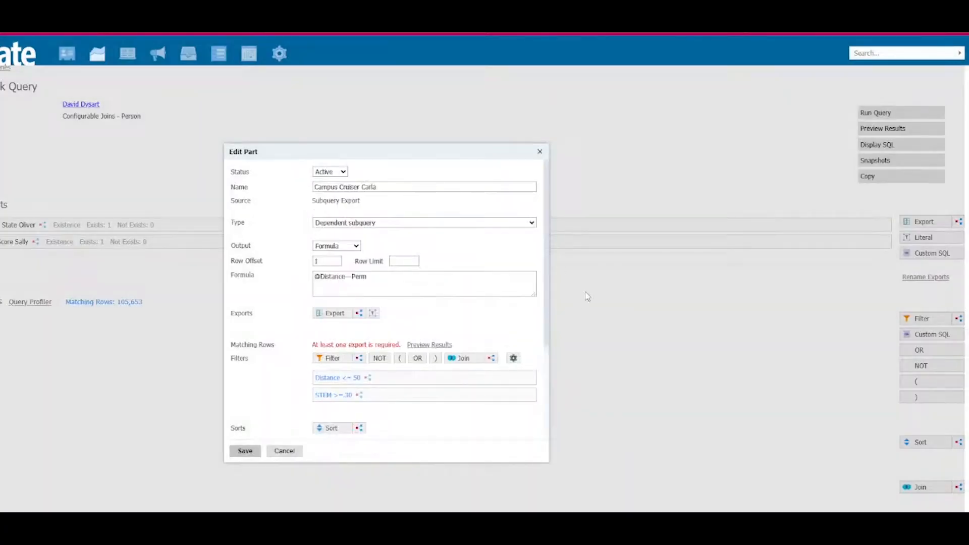
Step: Set Campus Cruiser Carla's output to Existence with value 1 if exists and 0 if not exists, and save the export
{"action": "left_click", "coordinate": [348, 247]}
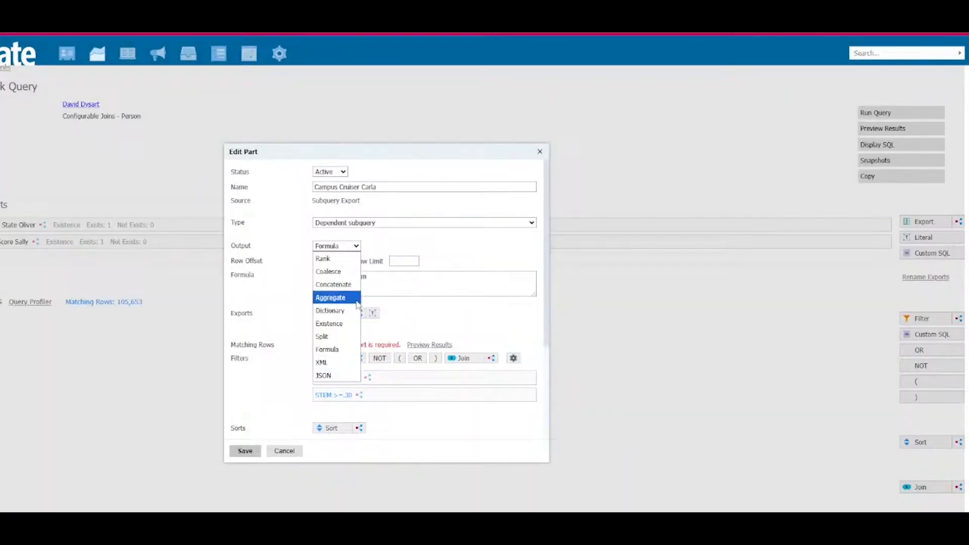
{"action": "left_click", "coordinate": [341, 324]}
{"action": "left_click", "coordinate": [359, 260]}
{"action": "type", "text": "1"}
{"action": "left_click", "coordinate": [342, 278]}
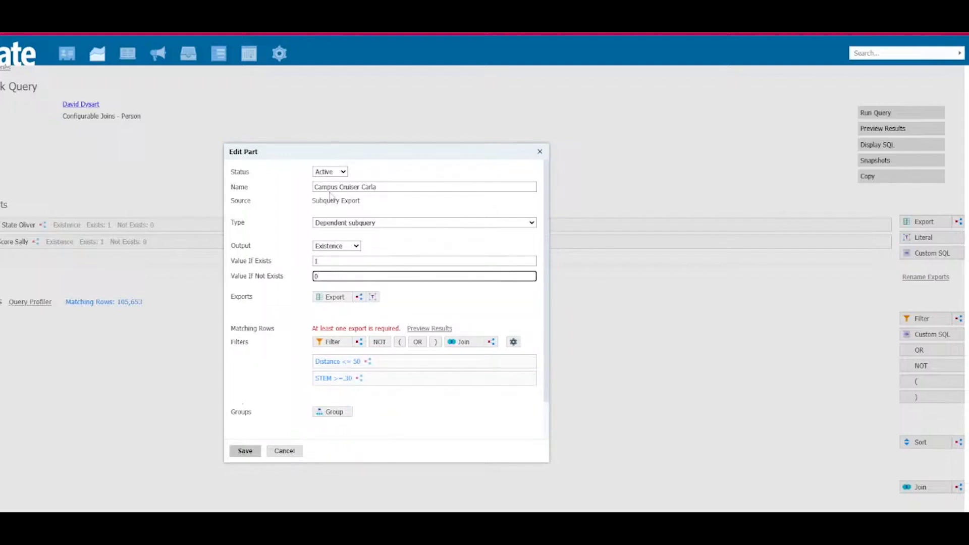
{"action": "left_click", "coordinate": [244, 452]}
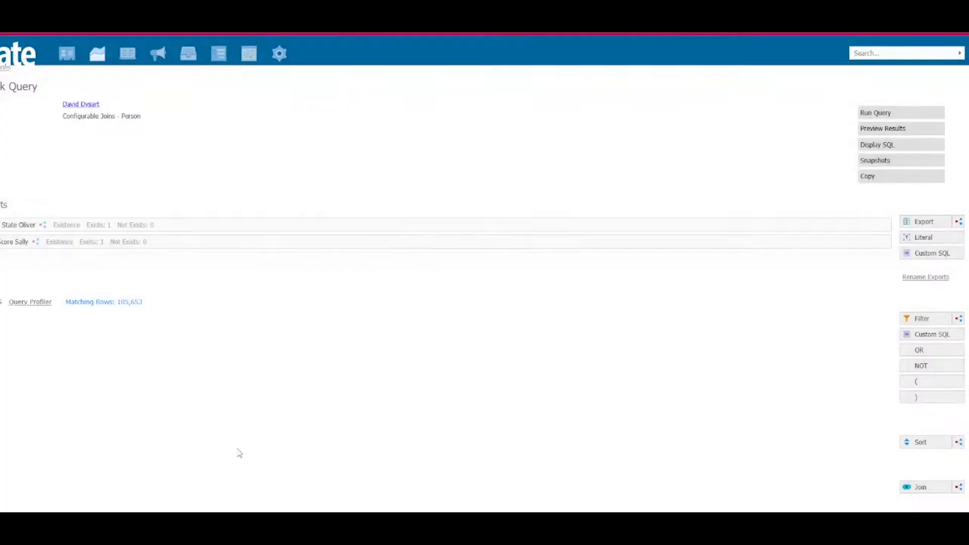
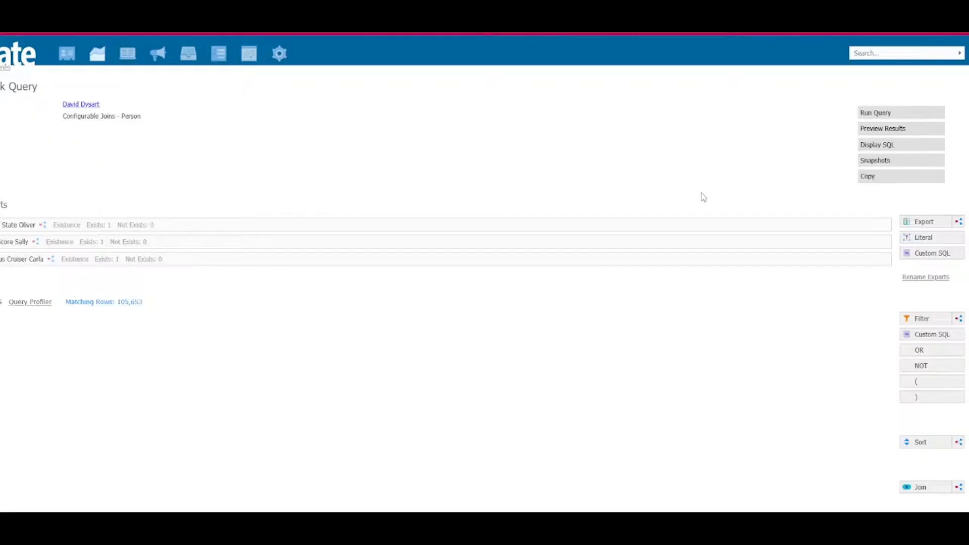
Step: Add a subquery export named Funnel Fiona with Existence output, value 1 if exists and 0 if not exists
{"action": "left_click", "coordinate": [960, 223]}
{"action": "left_click", "coordinate": [425, 180]}
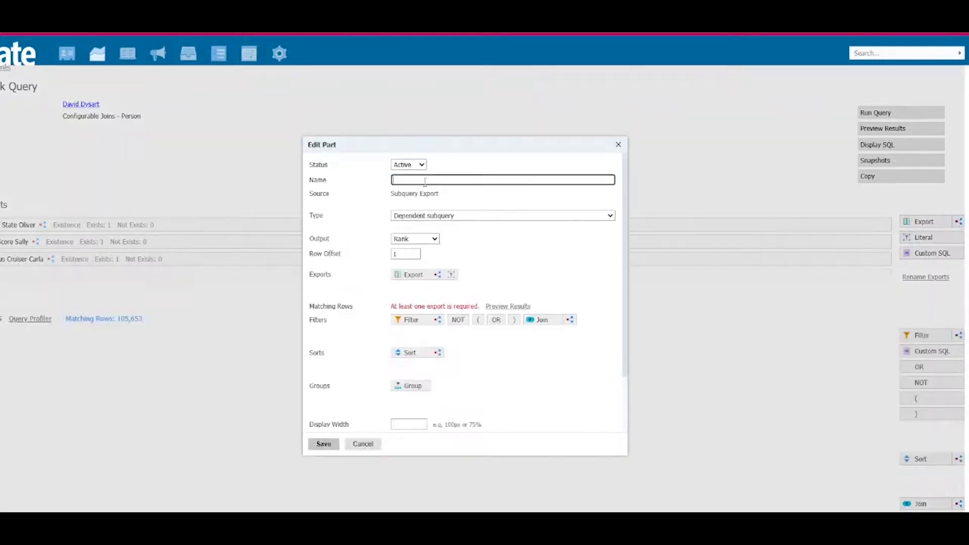
{"action": "type", "text": "Funnel Fiona"}
{"action": "left_click", "coordinate": [423, 239]}
{"action": "left_click", "coordinate": [421, 315]}
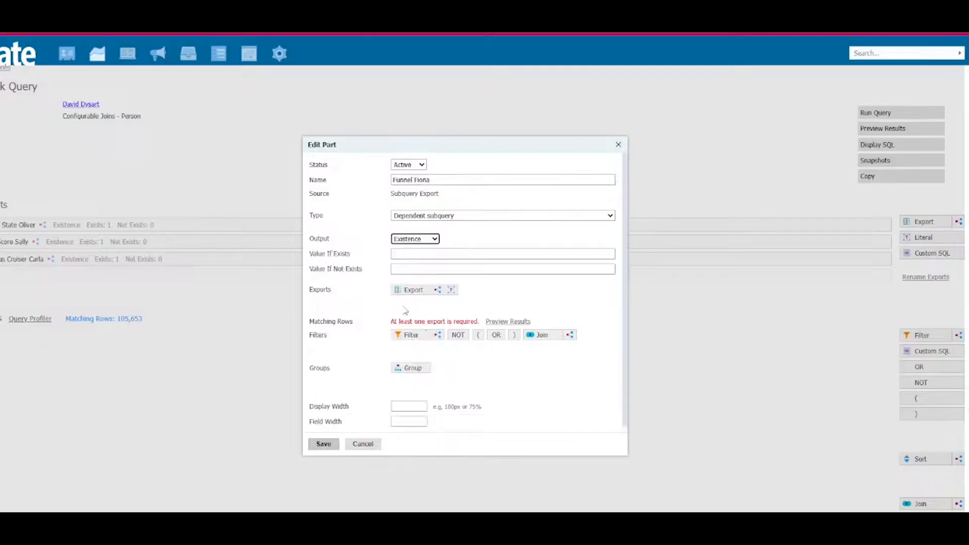
{"action": "left_click", "coordinate": [427, 255]}
{"action": "type", "text": "1"}
{"action": "left_click", "coordinate": [417, 270]}
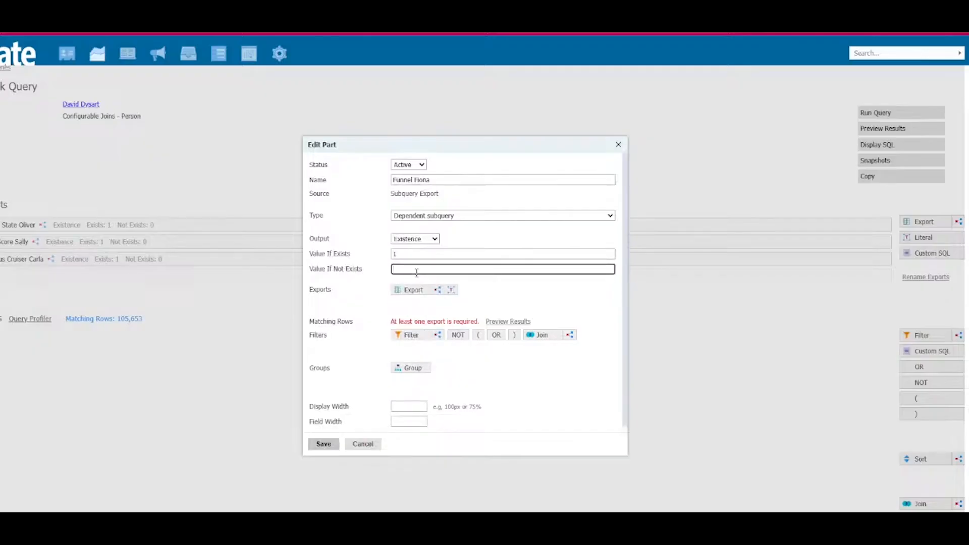
Step: Add a subquery filter named High Eng Score to Funnel Fiona and insert the direct Person Engagement Score export into it
{"action": "left_click", "coordinate": [438, 334]}
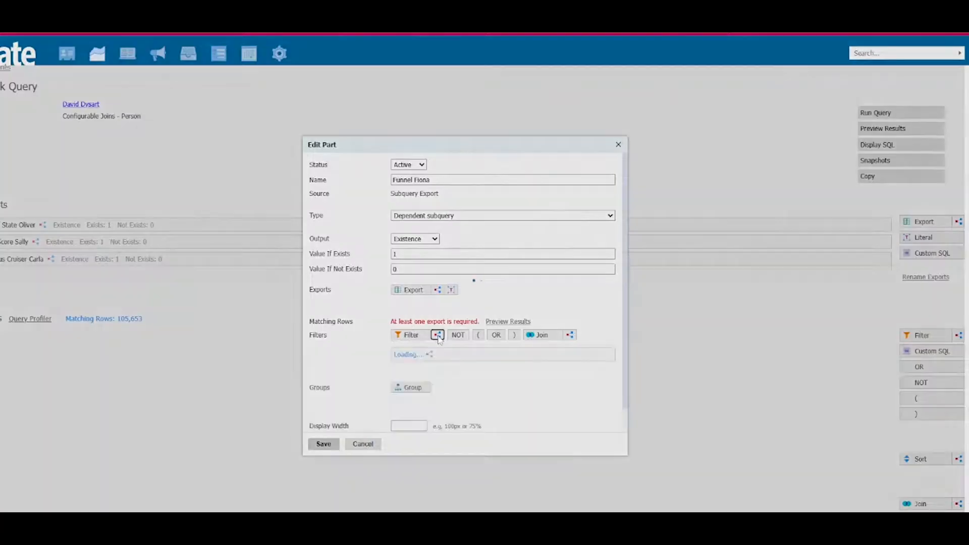
{"action": "left_click", "coordinate": [443, 186]}
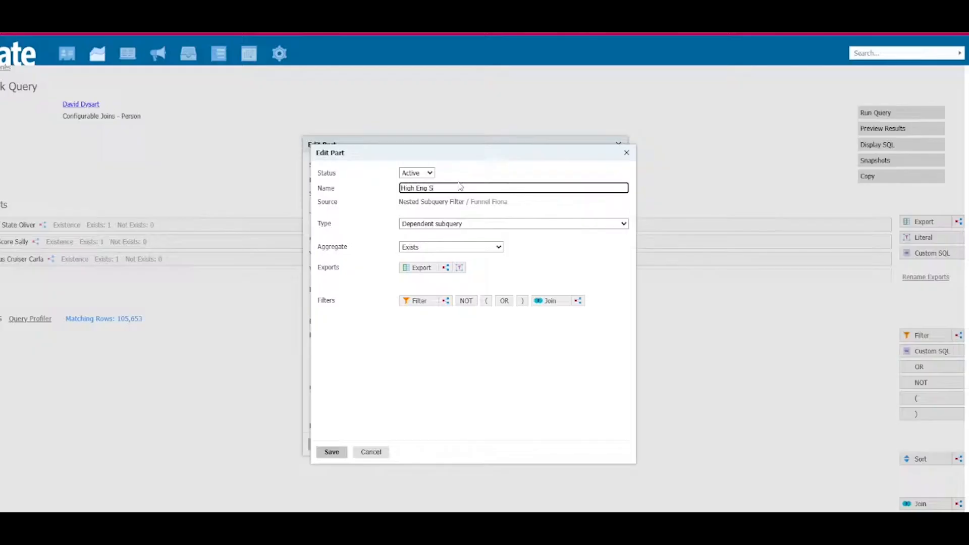
{"action": "left_click", "coordinate": [418, 267]}
{"action": "type", "text": "enga"}
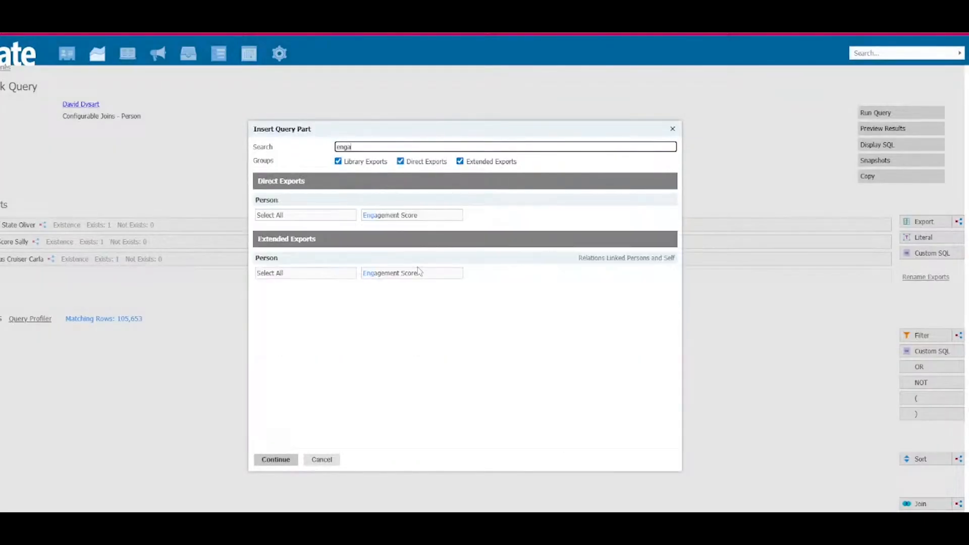
{"action": "type", "text": " +"}
{"action": "key", "text": "BackSpace"}
{"action": "key", "text": "BackSpace"}
{"action": "left_click", "coordinate": [413, 216]}
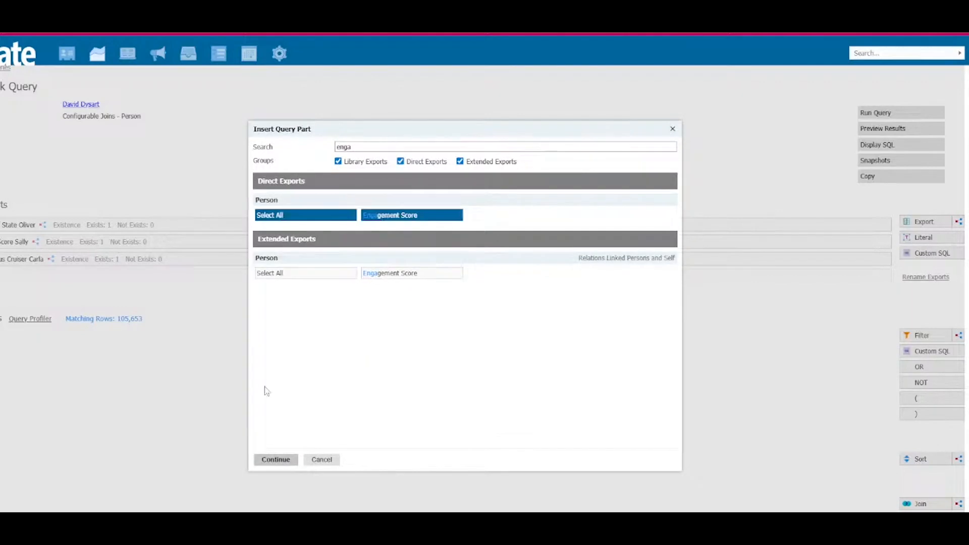
{"action": "left_click", "coordinate": [276, 460]}
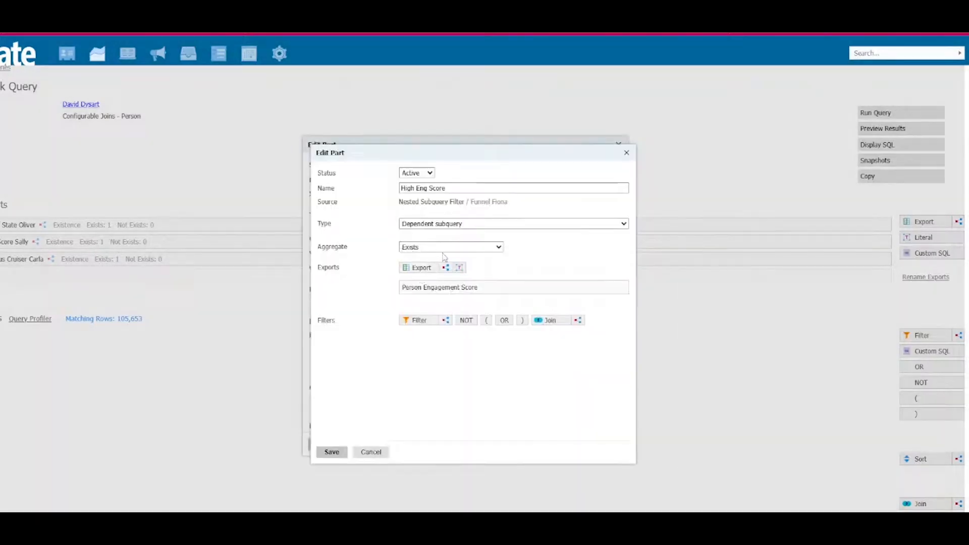
Step: Set the High Eng Score filter's aggregate to Comparison and add a literal named 50 with value 50
{"action": "left_click", "coordinate": [439, 248]}
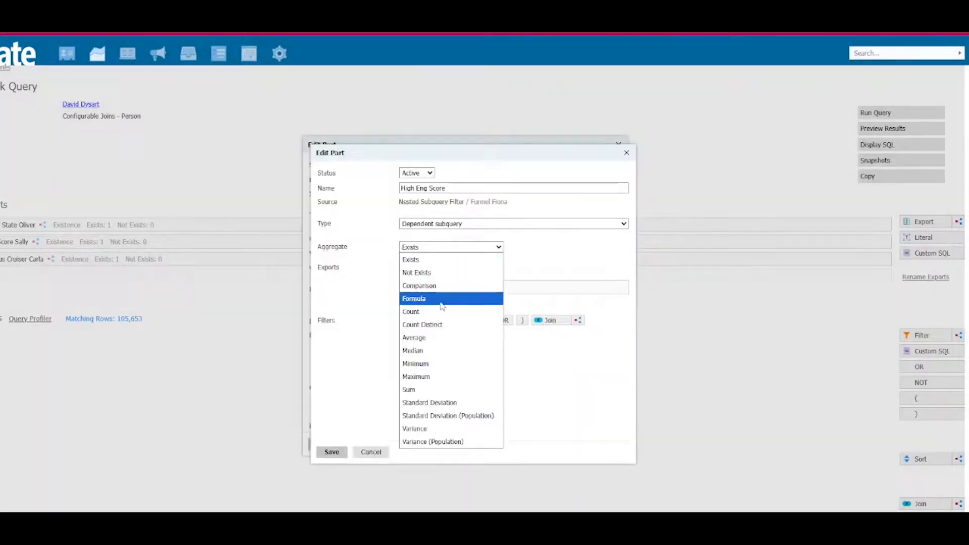
{"action": "left_click", "coordinate": [433, 285]}
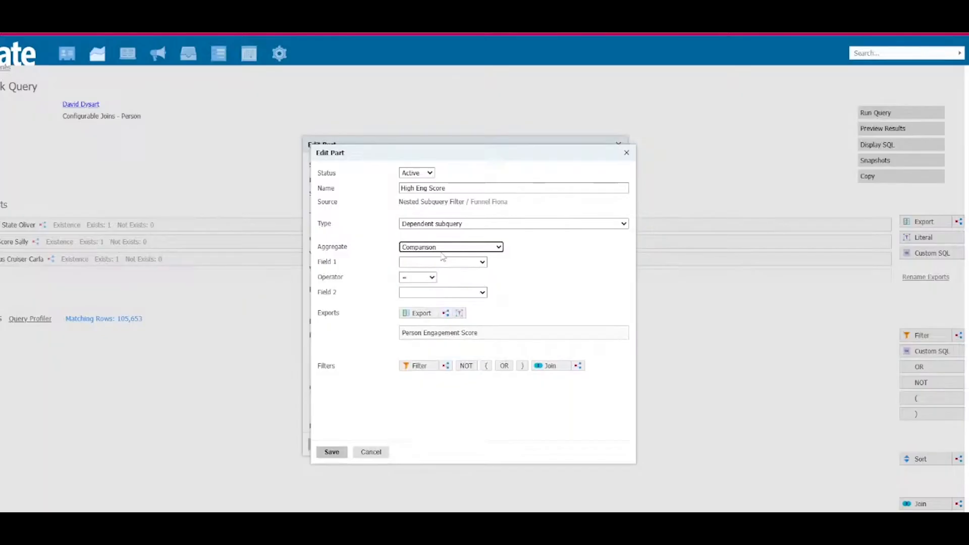
{"action": "left_click", "coordinate": [460, 314]}
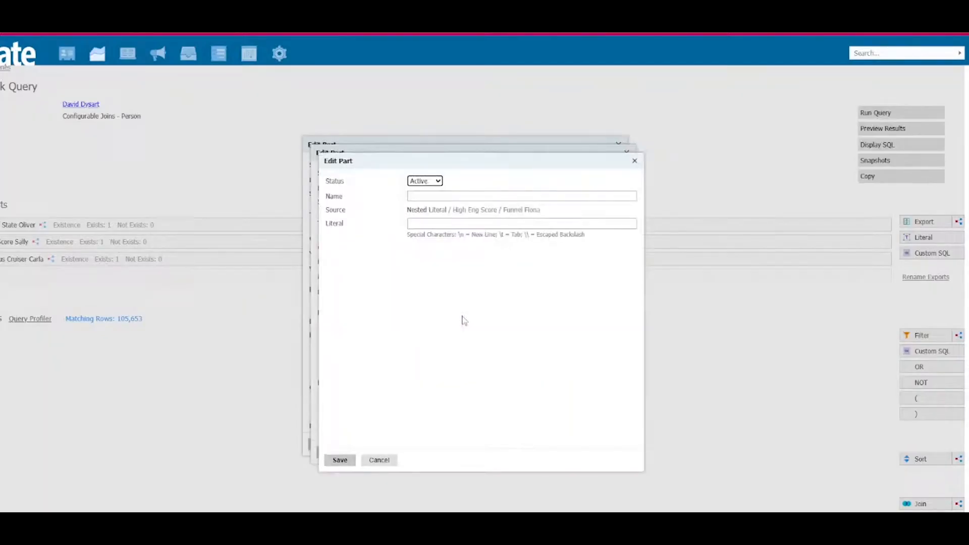
{"action": "left_click", "coordinate": [469, 195]}
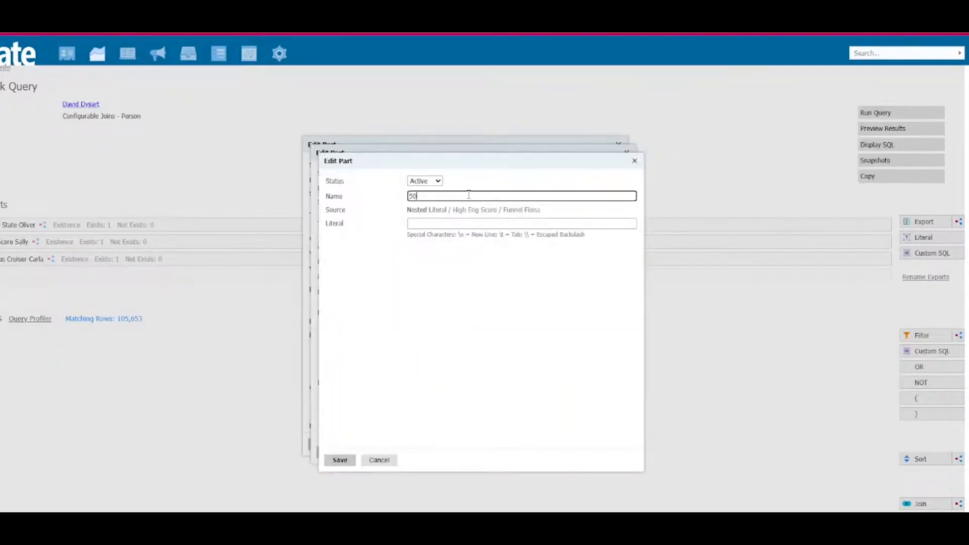
{"action": "left_click", "coordinate": [464, 223]}
{"action": "type", "text": "50"}
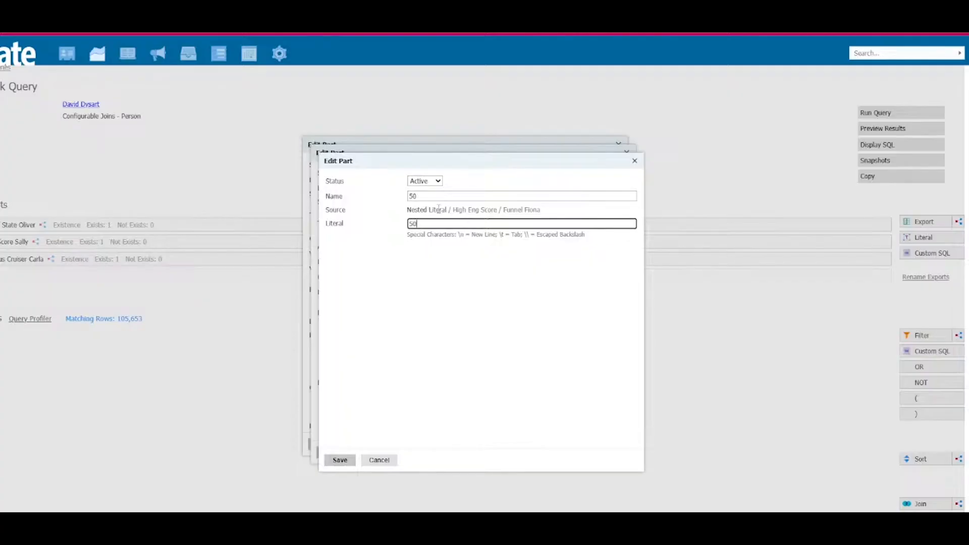
{"action": "left_click", "coordinate": [336, 461]}
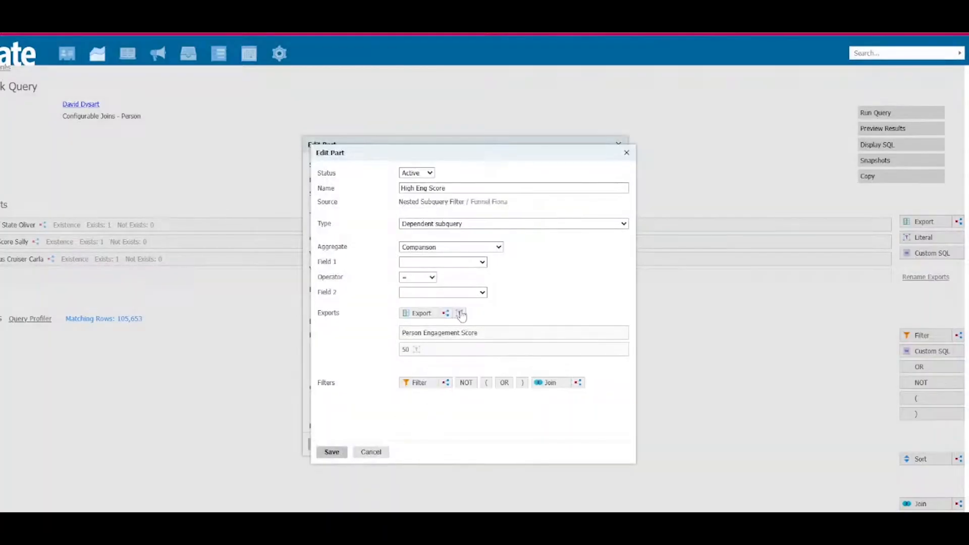
Step: Compare Person Engagement Score as Field 1 with 50 as Field 2 using the >= operator, and save the High Eng Score filter
{"action": "left_click", "coordinate": [449, 264]}
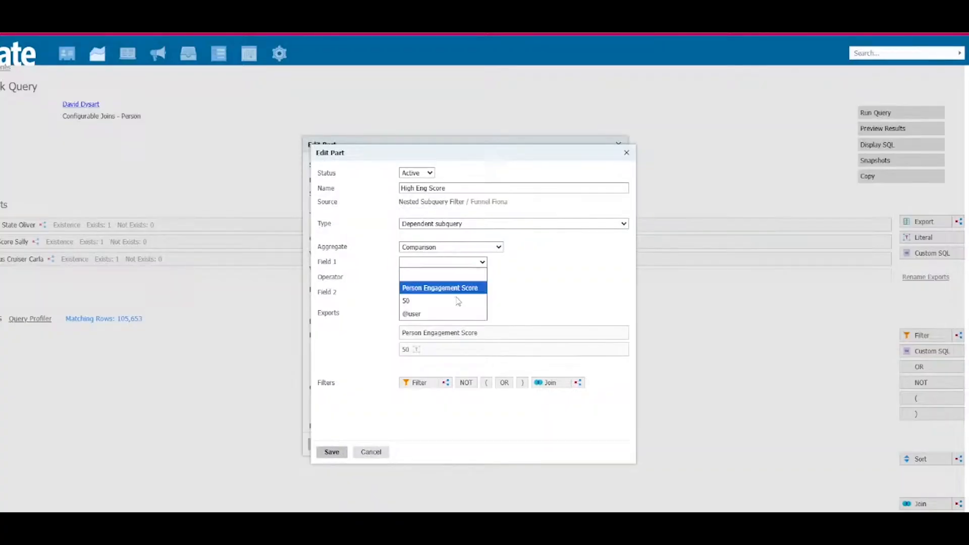
{"action": "left_click", "coordinate": [449, 287]}
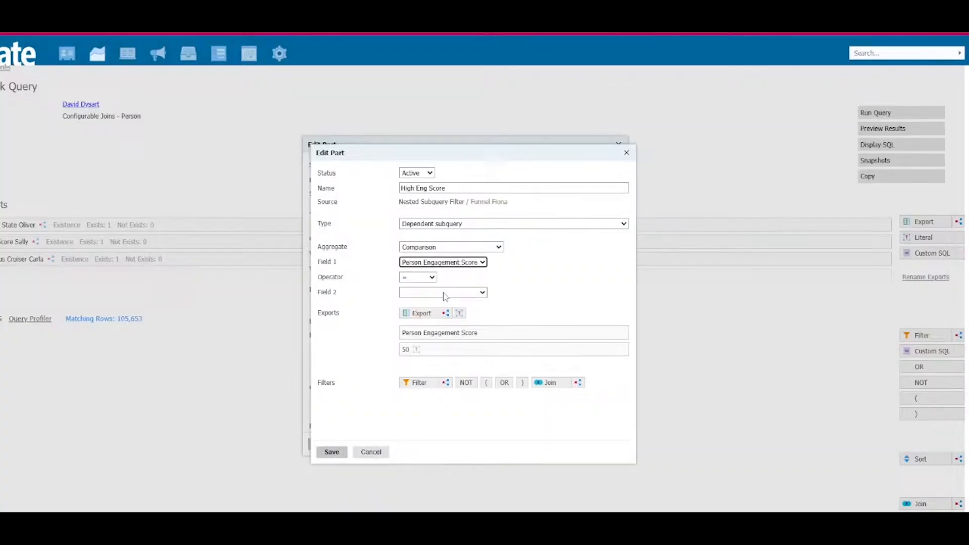
{"action": "left_click", "coordinate": [444, 292]}
{"action": "left_click", "coordinate": [432, 329]}
{"action": "left_click", "coordinate": [430, 279]}
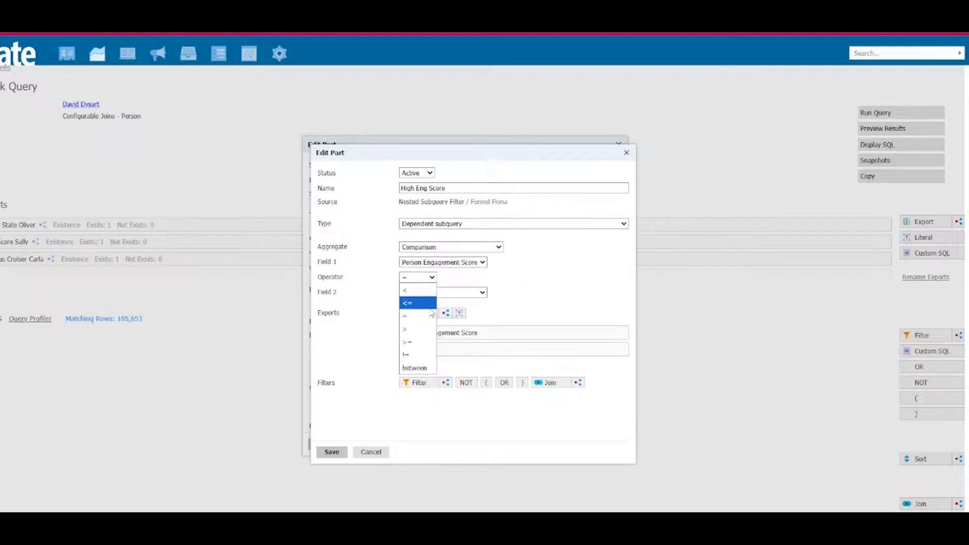
{"action": "left_click", "coordinate": [423, 339]}
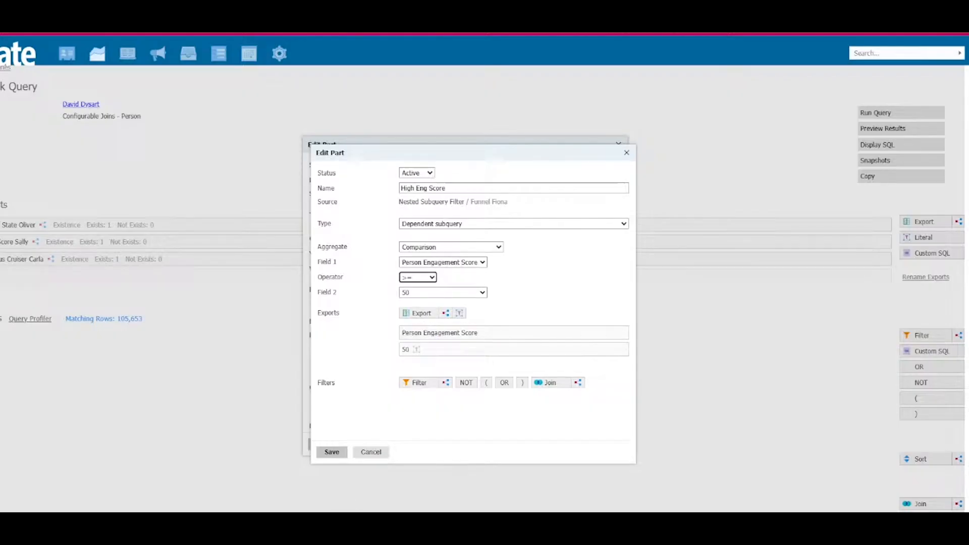
{"action": "left_click", "coordinate": [329, 453]}
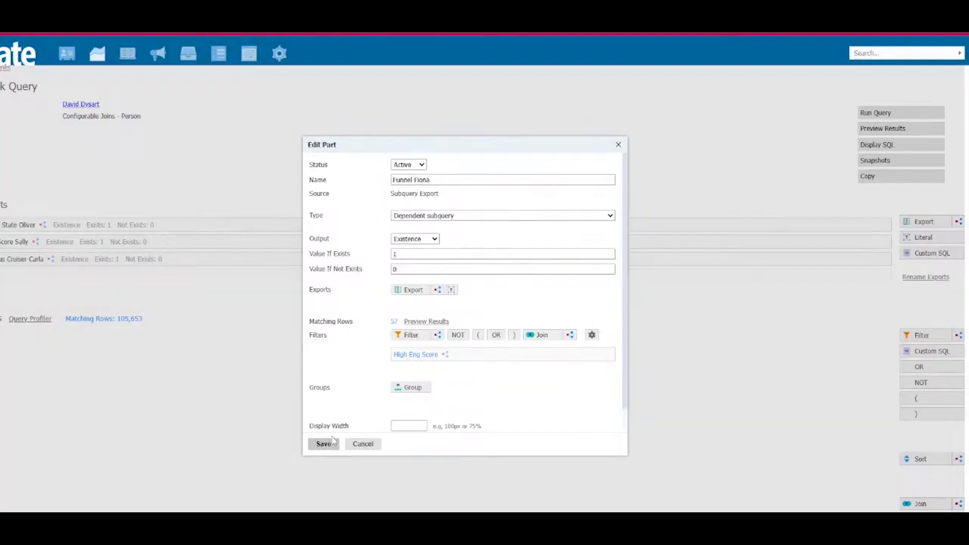
Step: Add the direct Person Status filter to Funnel Fiona, set it to IN Inquiry and save it
{"action": "left_click", "coordinate": [418, 336]}
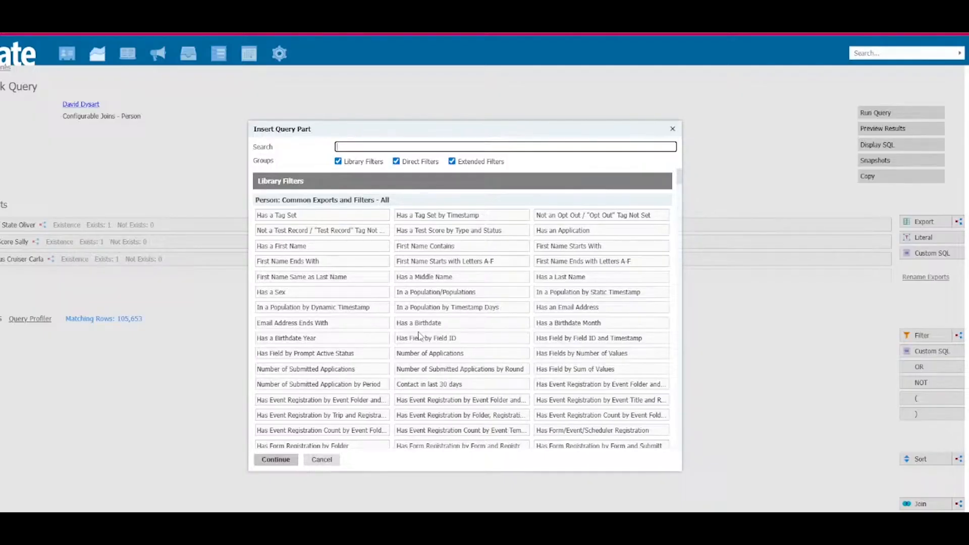
{"action": "type", "text": "status"}
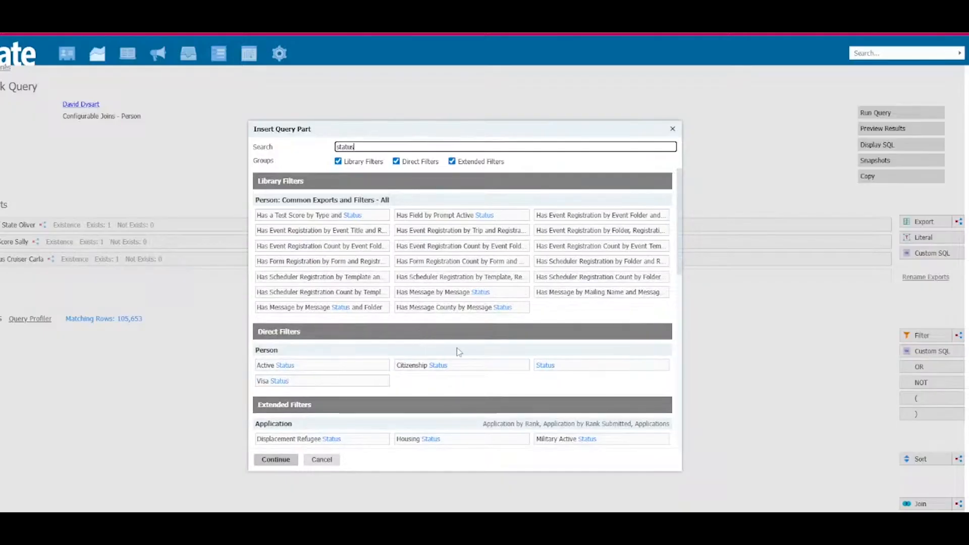
{"action": "left_click", "coordinate": [583, 368]}
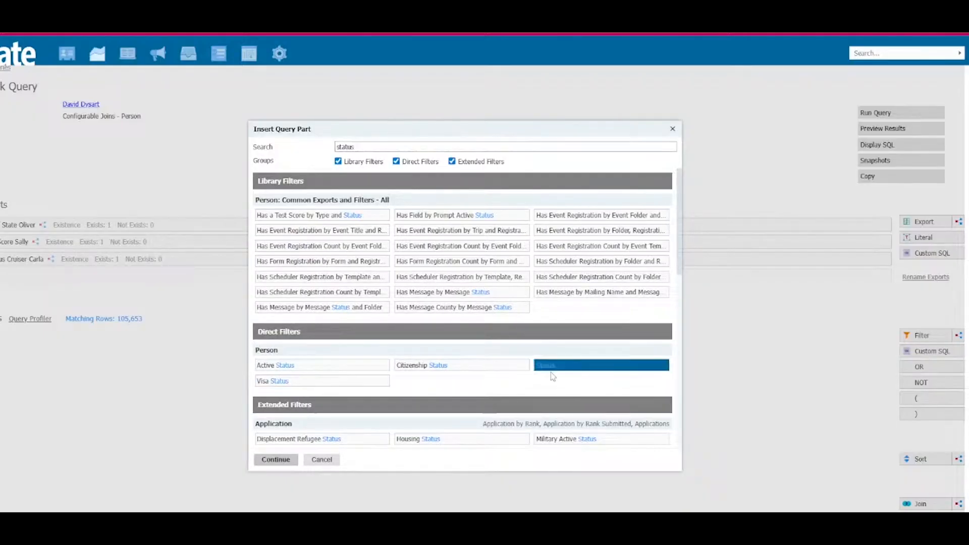
{"action": "left_click", "coordinate": [277, 460]}
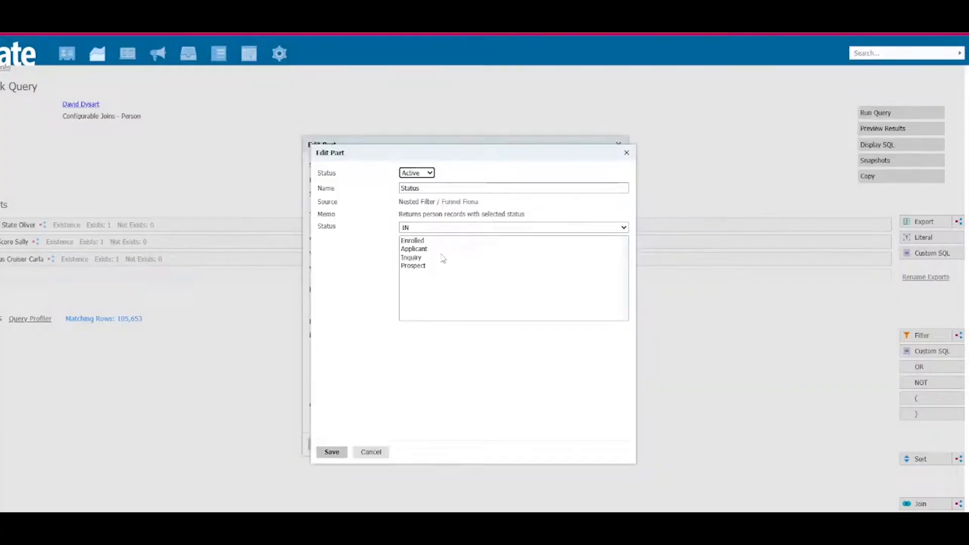
{"action": "left_click", "coordinate": [412, 258]}
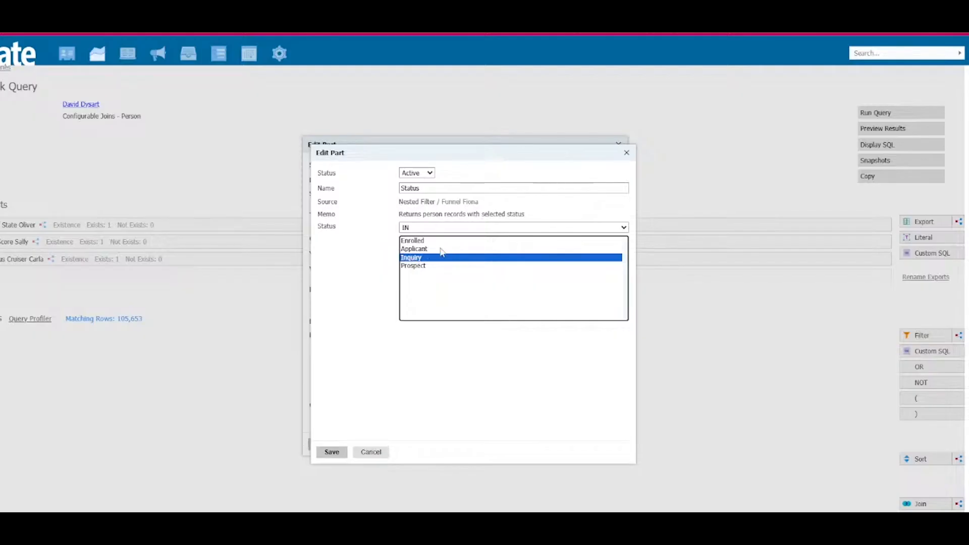
{"action": "left_click", "coordinate": [326, 453]}
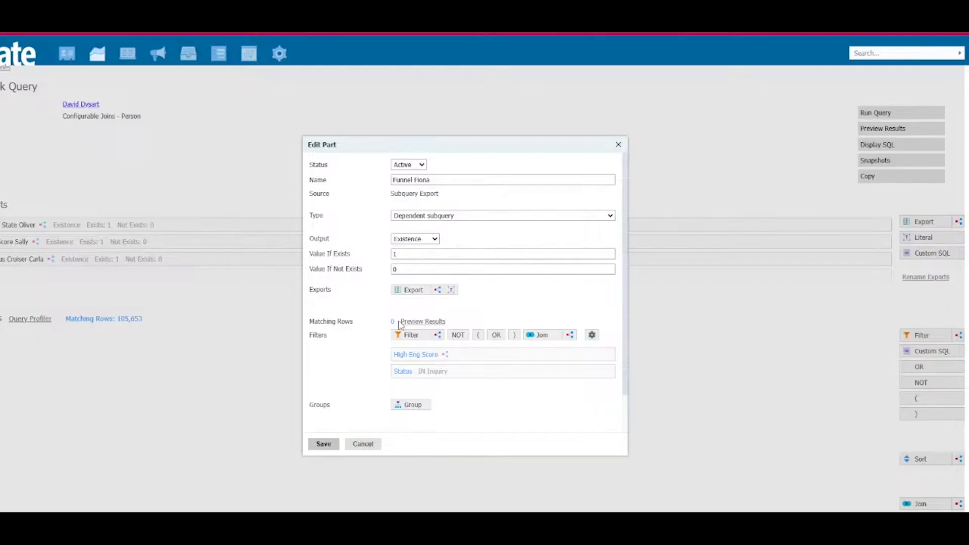
Step: Add another subquery filter to Funnel Fiona with the Comparison aggregate and the direct Person export Percent of Adults in Finance
{"action": "left_click", "coordinate": [439, 335]}
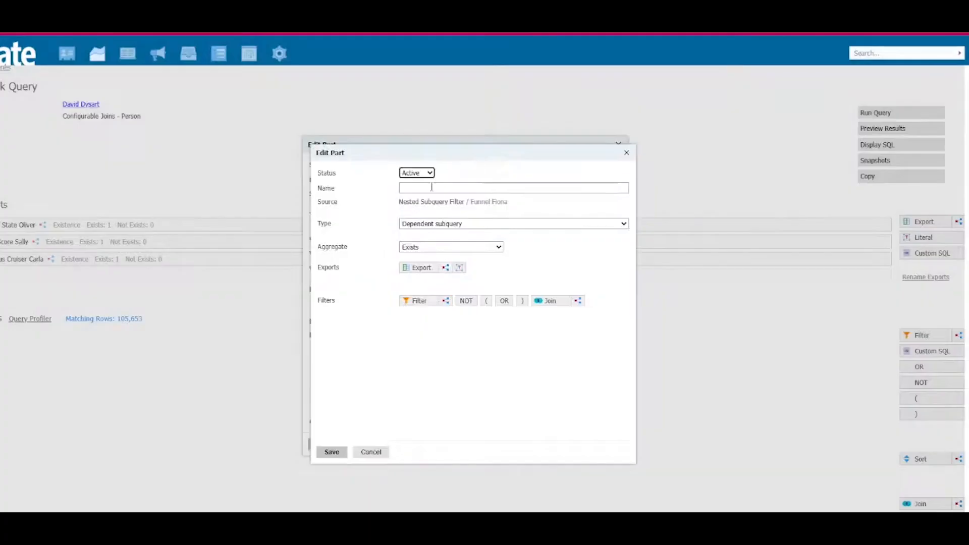
{"action": "left_click", "coordinate": [429, 247]}
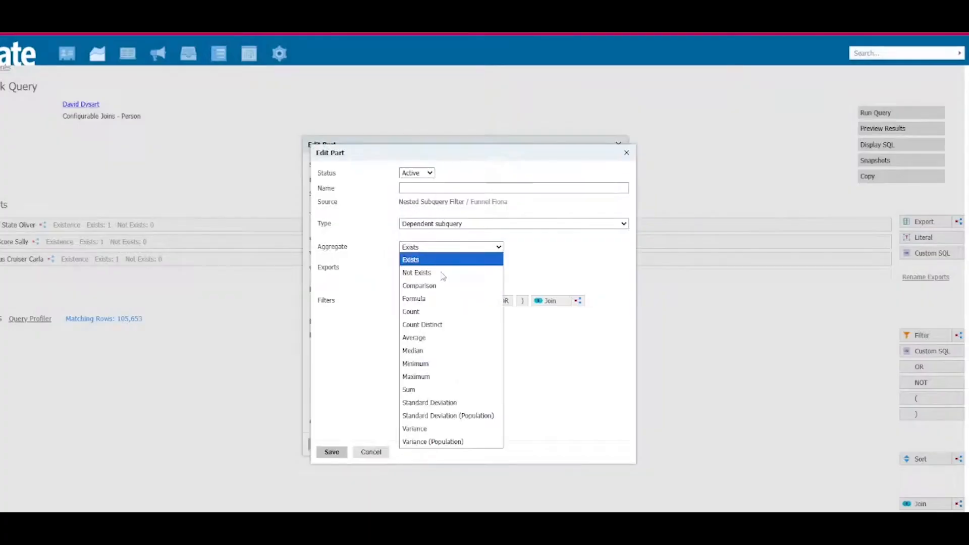
{"action": "left_click", "coordinate": [442, 286]}
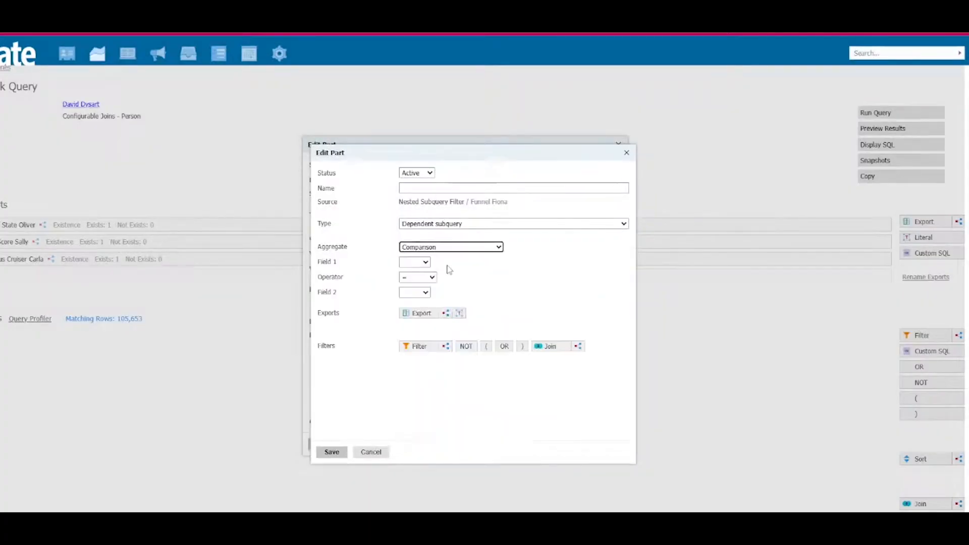
{"action": "left_click", "coordinate": [425, 314]}
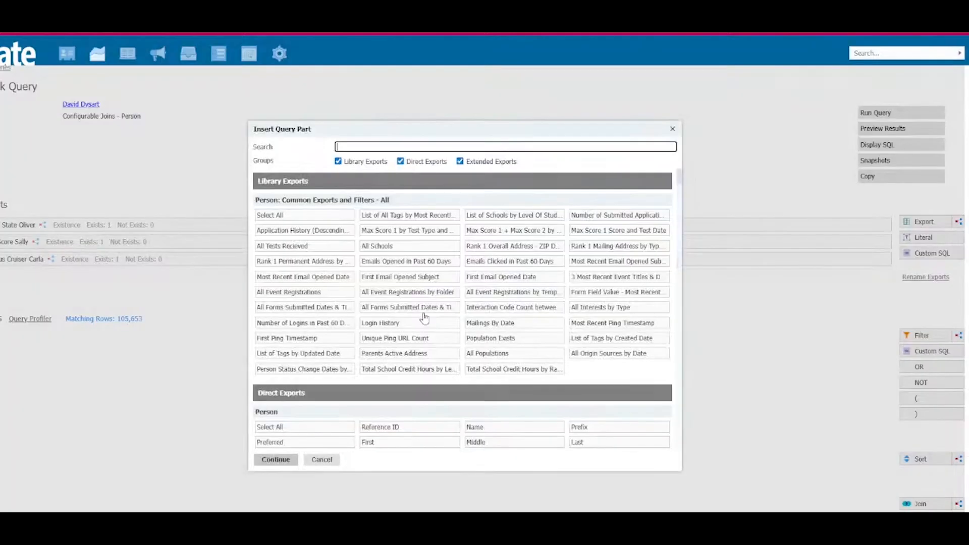
{"action": "type", "text": "finance"}
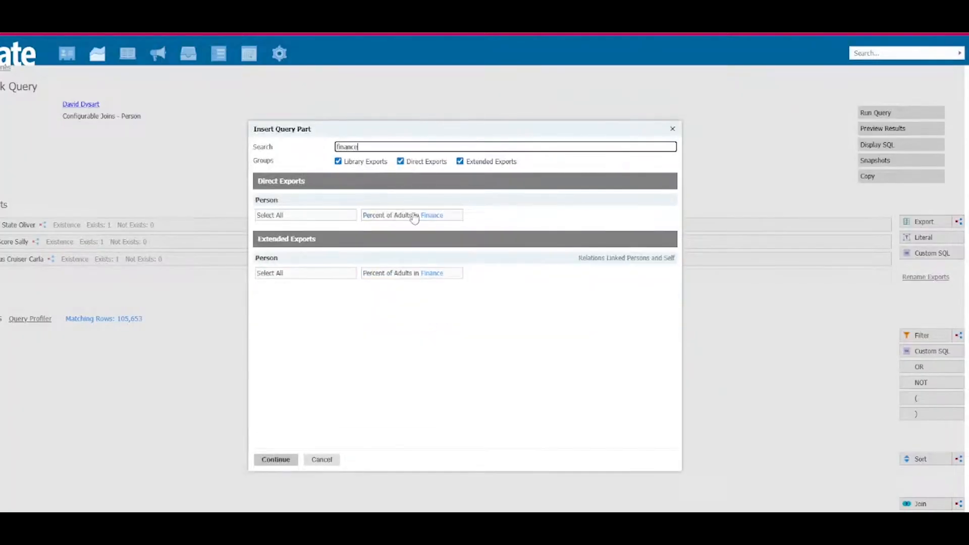
{"action": "left_click", "coordinate": [414, 218]}
{"action": "left_click", "coordinate": [267, 460]}
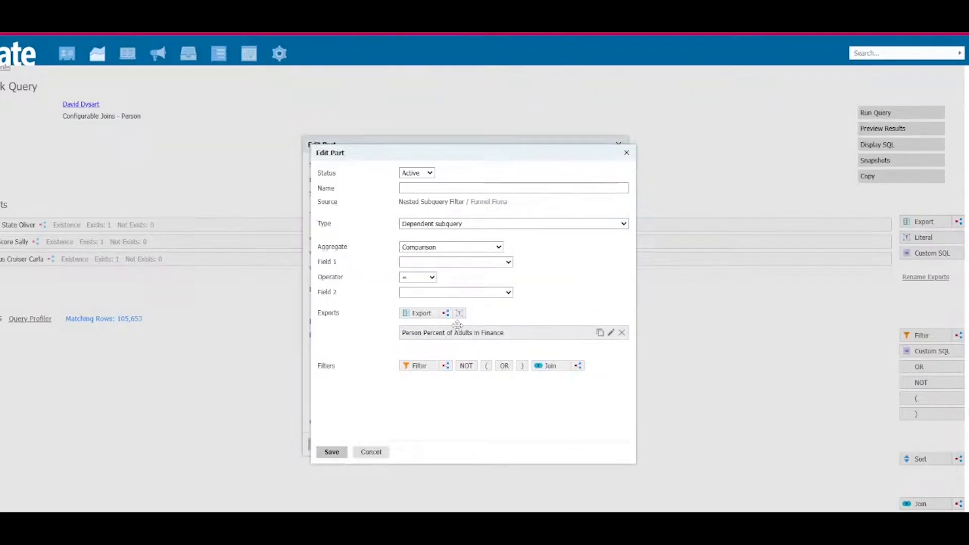
Step: Set the new subquery filter's Field 1 to Person Percent of Adults in Finance with the >= operator
{"action": "left_click", "coordinate": [465, 262]}
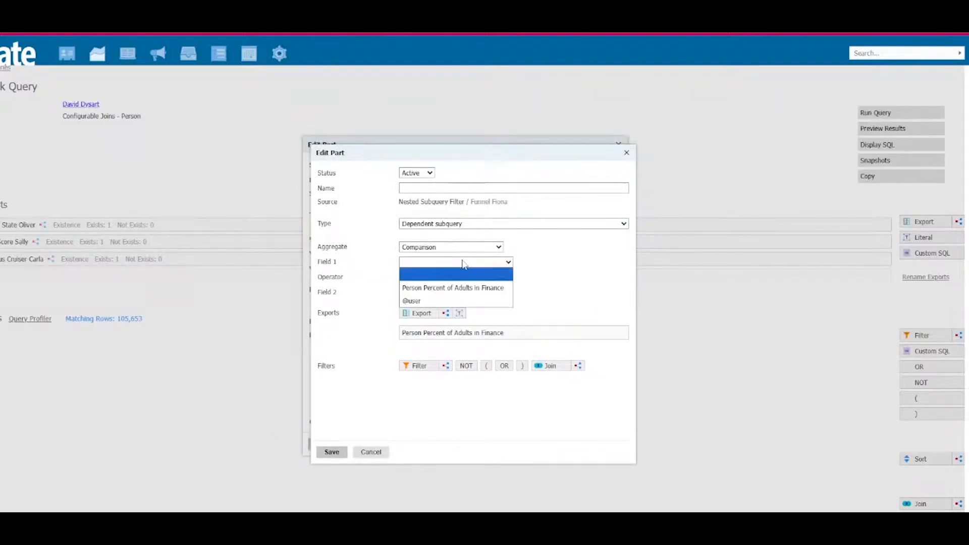
{"action": "left_click", "coordinate": [457, 290]}
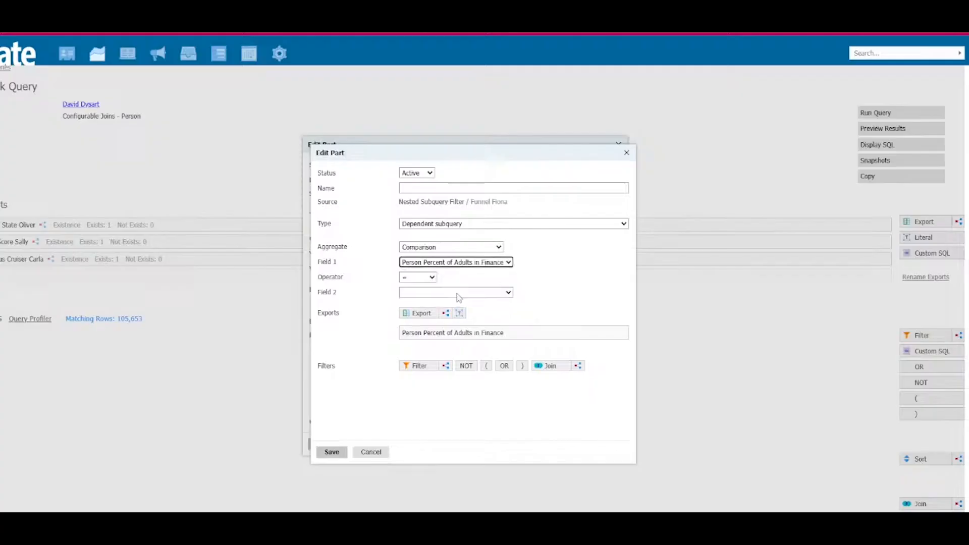
{"action": "left_click", "coordinate": [414, 278]}
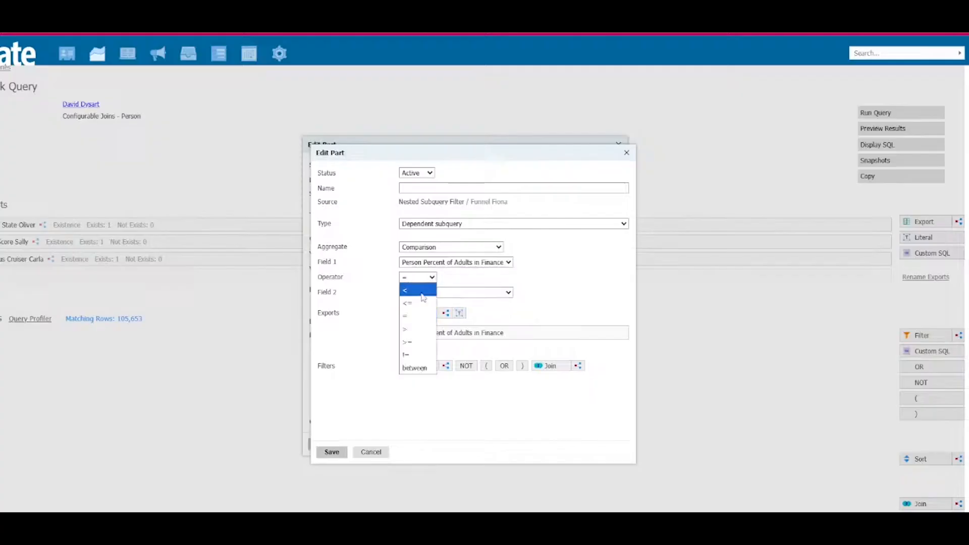
{"action": "left_click", "coordinate": [423, 342]}
Step: Add a literal named .05 with value .05 to the filter and choose it as Field 2 of the comparison
{"action": "left_click", "coordinate": [441, 294]}
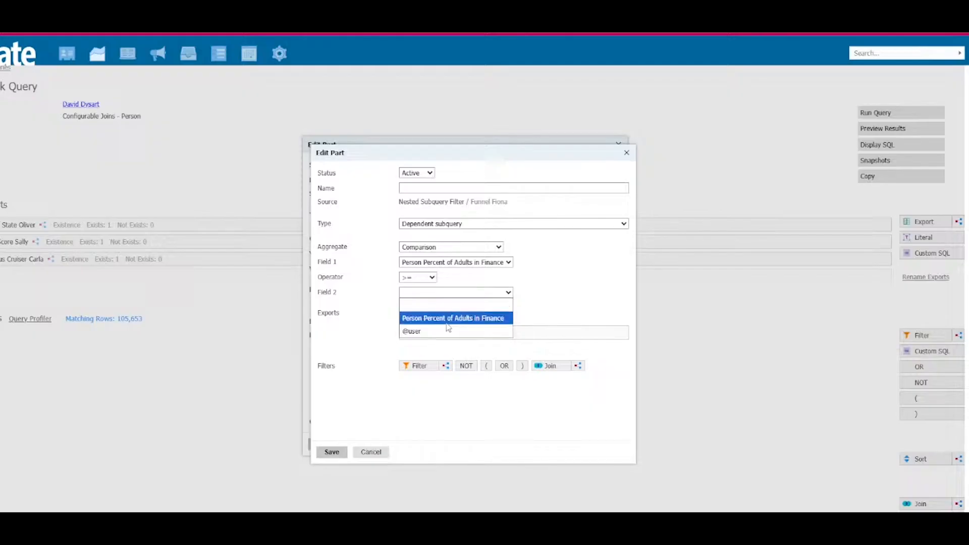
{"action": "left_click", "coordinate": [563, 289]}
{"action": "left_click", "coordinate": [459, 314]}
{"action": "left_click", "coordinate": [446, 196]}
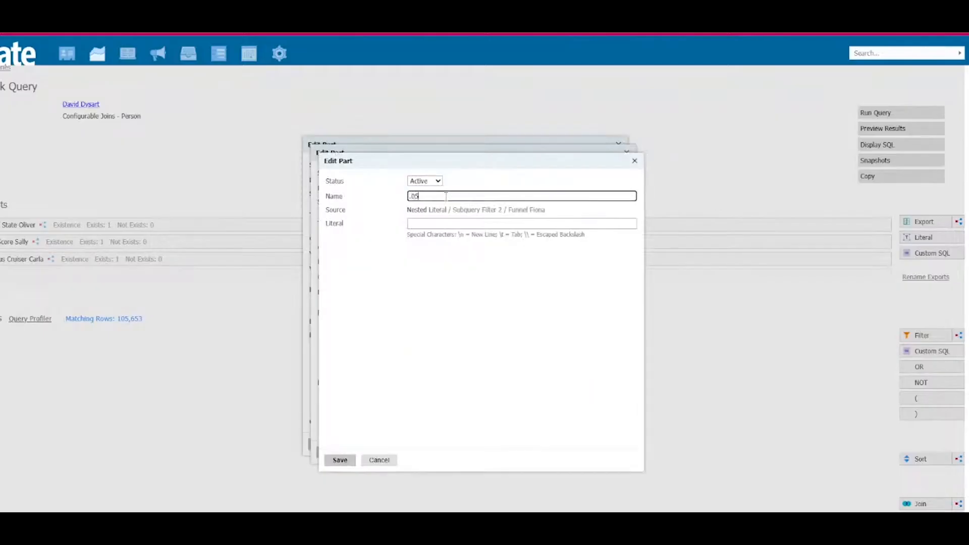
{"action": "type", "text": ".05"}
{"action": "left_click", "coordinate": [448, 225]}
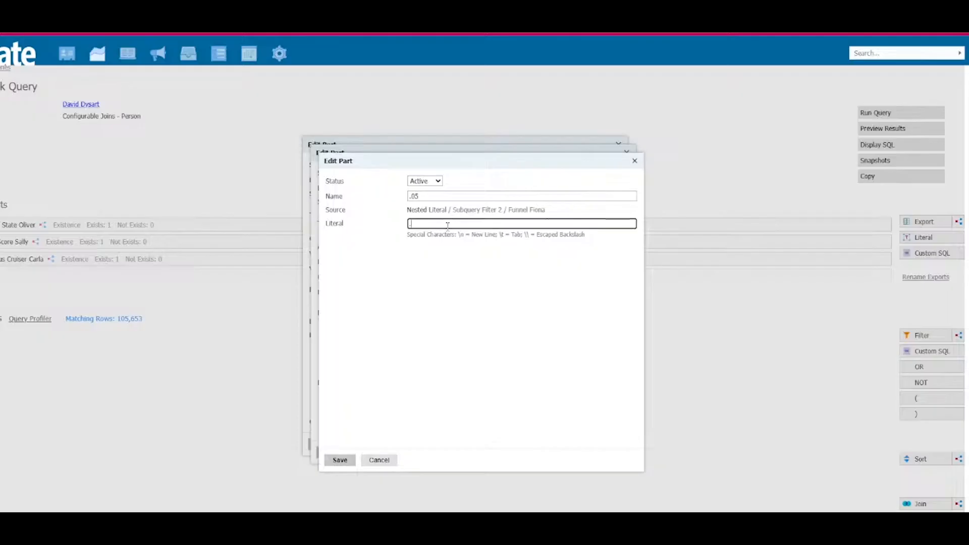
{"action": "left_click", "coordinate": [341, 460]}
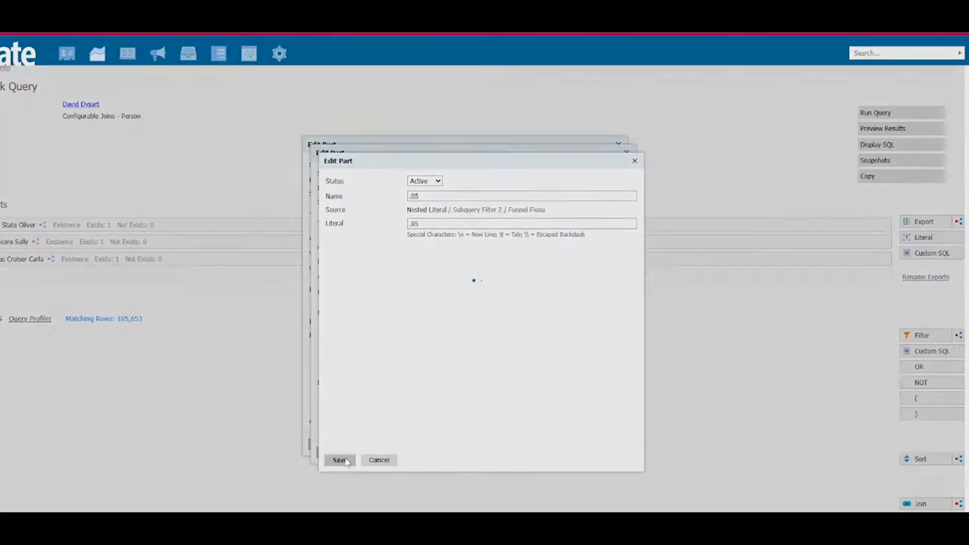
{"action": "left_click", "coordinate": [461, 293]}
{"action": "left_click", "coordinate": [462, 328]}
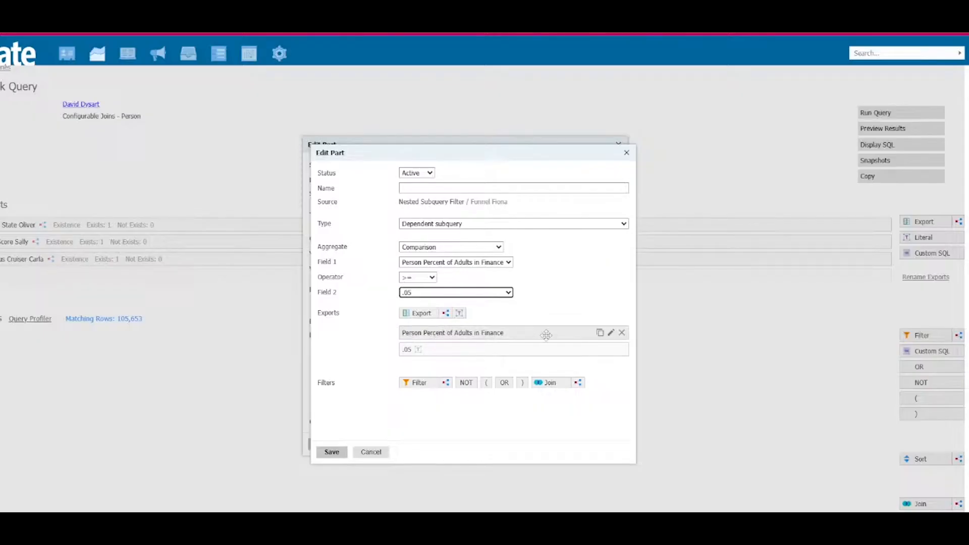
Step: Set the Person Percent of Adults in Finance export's format type to Real and null value to 0, and save it
{"action": "left_click", "coordinate": [494, 336]}
{"action": "left_click", "coordinate": [456, 268]}
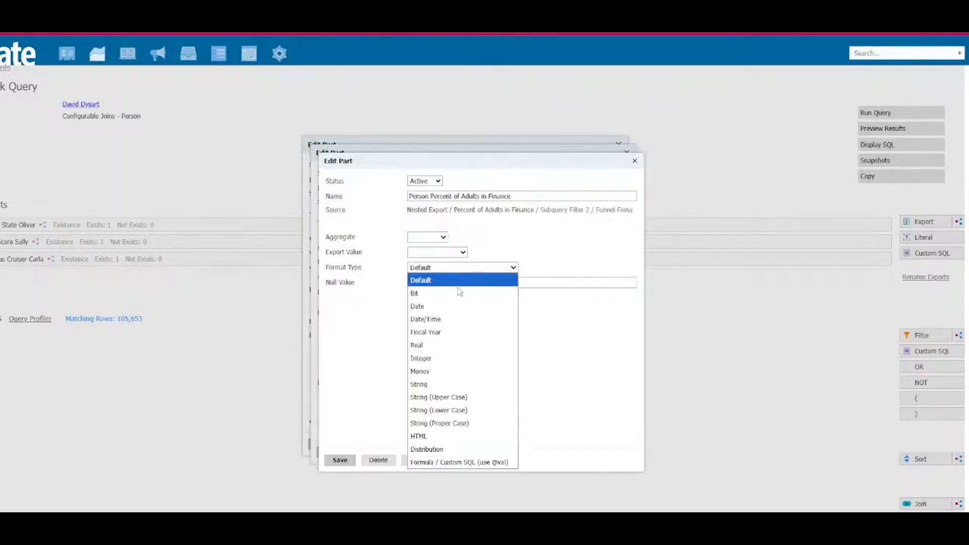
{"action": "left_click", "coordinate": [447, 346]}
{"action": "left_click", "coordinate": [419, 298]}
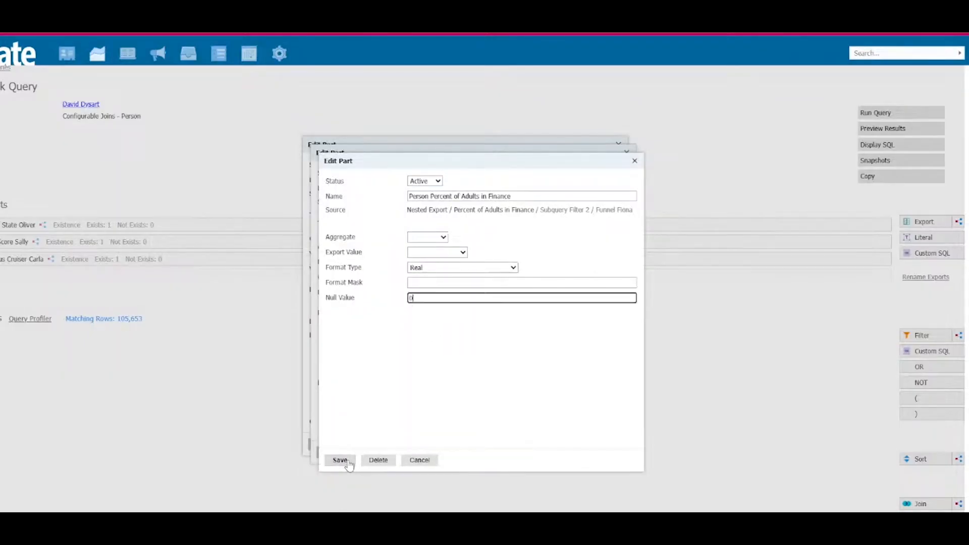
{"action": "left_click", "coordinate": [341, 460]}
Step: Name the subquery filter Percent in Finance and save it, along with the Funnel Fiona export
{"action": "left_click", "coordinate": [446, 188]}
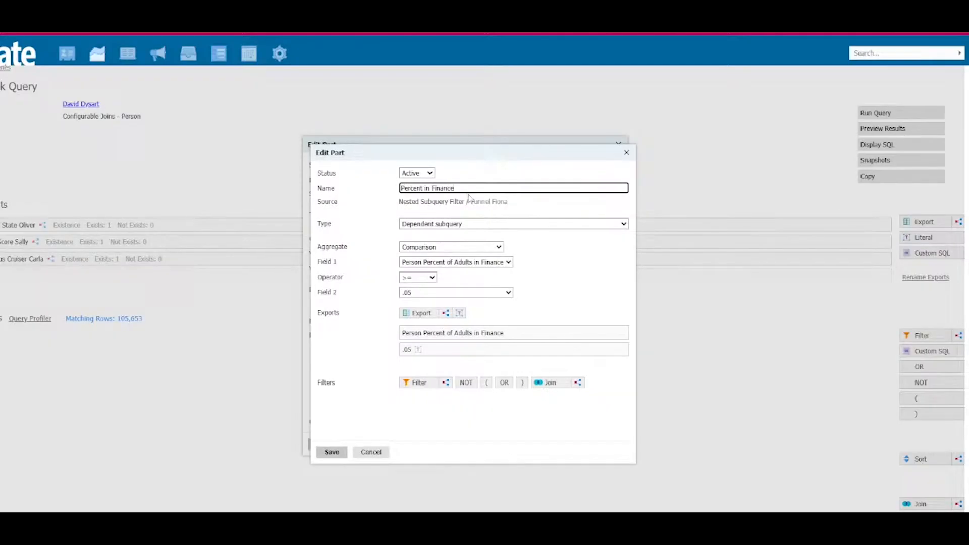
{"action": "left_click", "coordinate": [330, 452]}
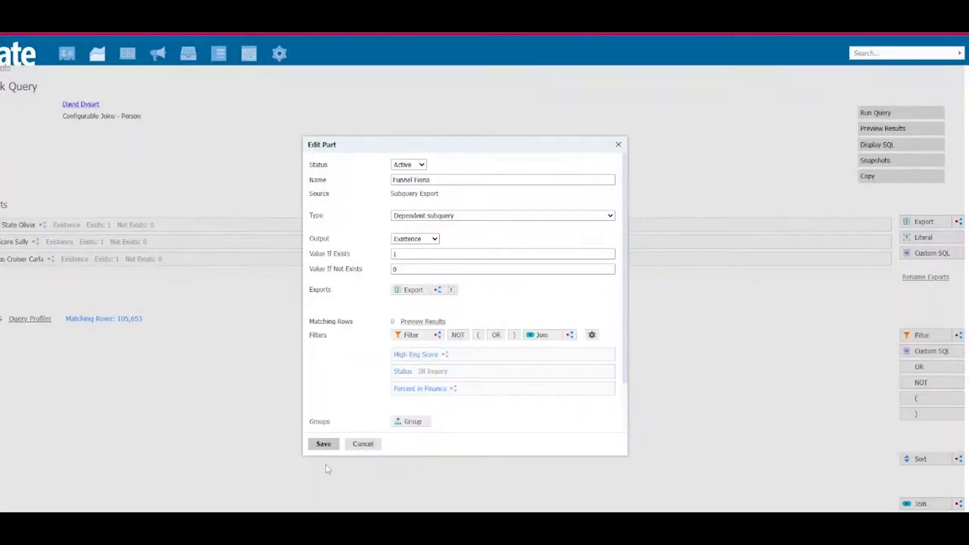
{"action": "left_click", "coordinate": [324, 445]}
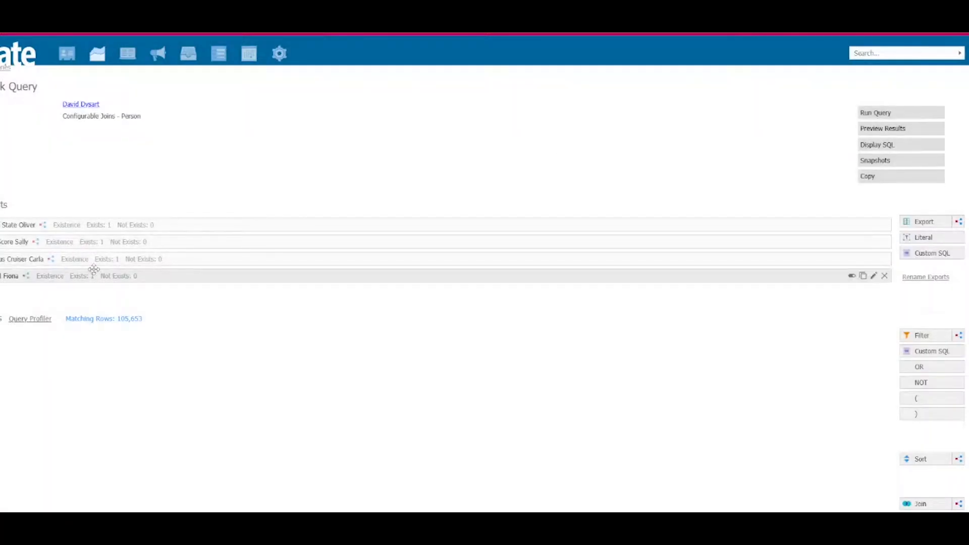